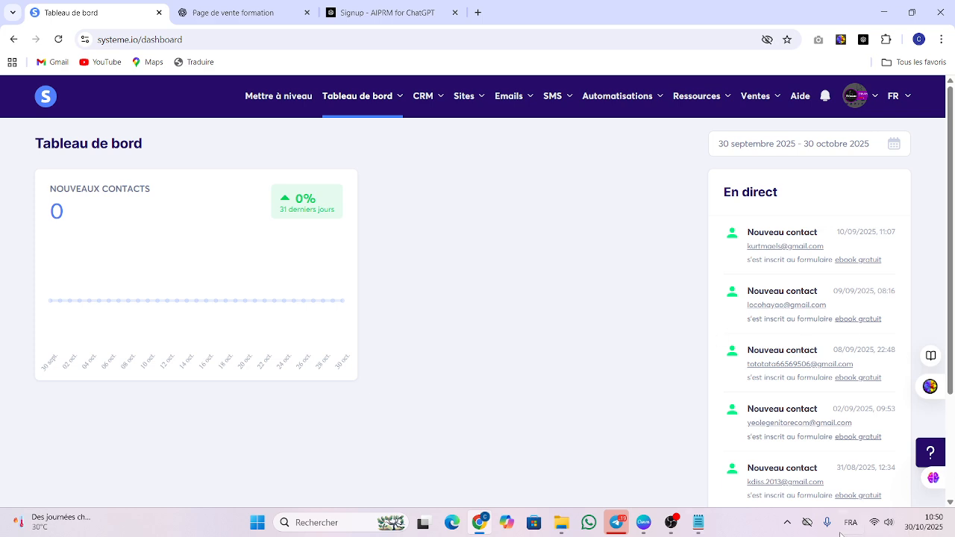
Open the systeme.io funnel share link saved in the Notepad notes in a new browser tab.
left_click(698, 525)
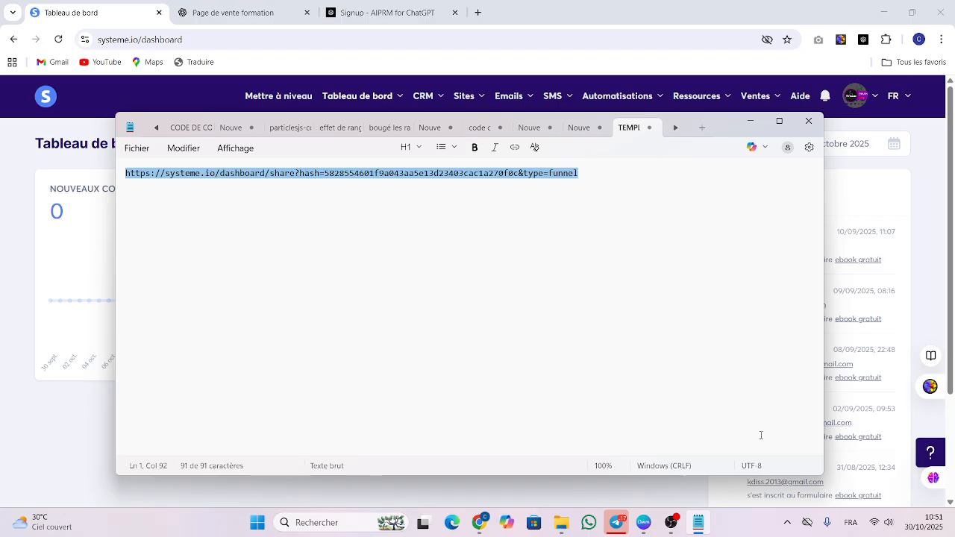
left_click(478, 13)
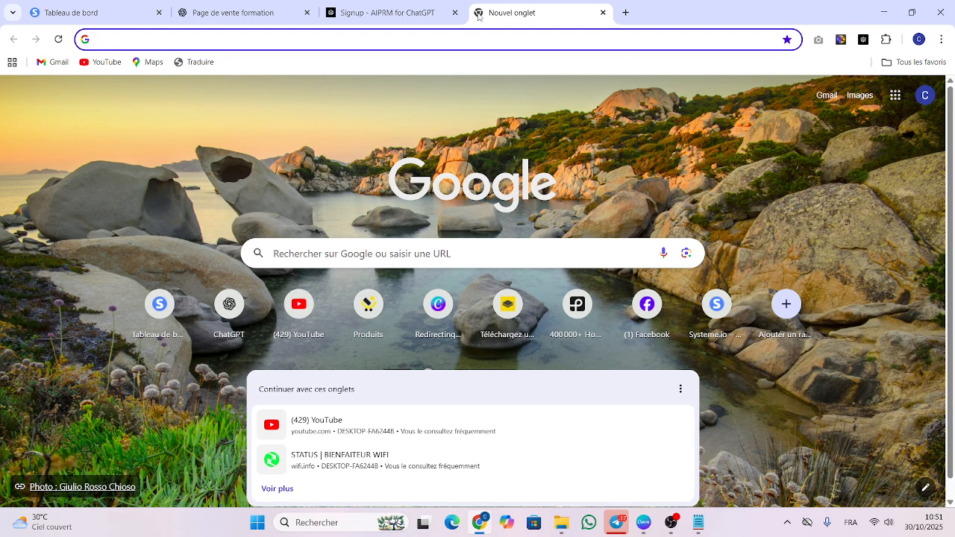
type("Maintenant, donne-moi le compte de ma change pour que je puisse le copier et le coller en mettant en valeur la partie produit, la partie cible, la partie bonus.")
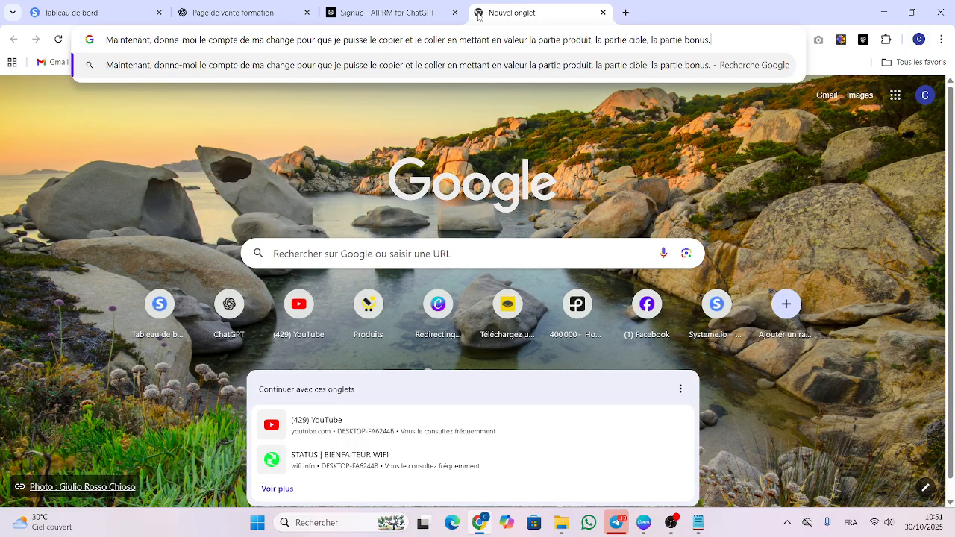
key("ctrl+a")
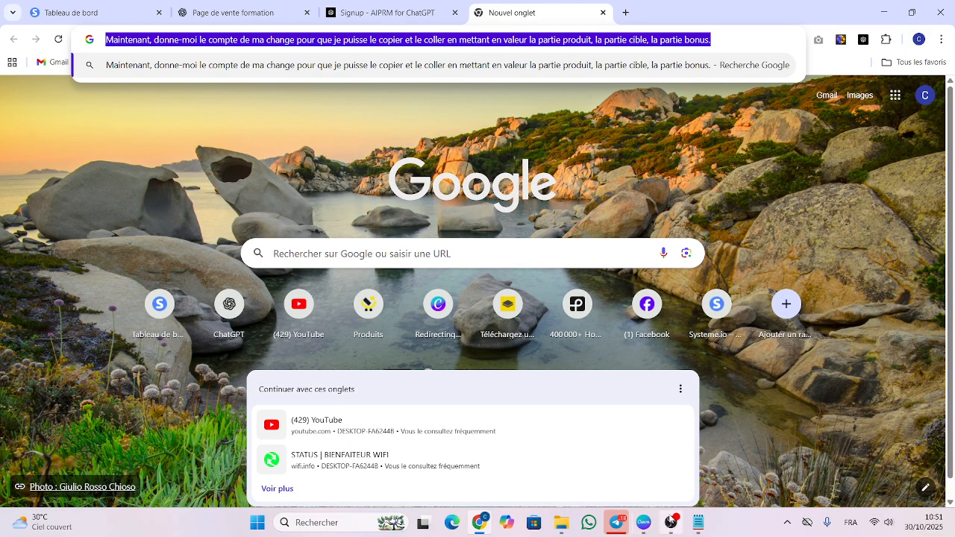
left_click(697, 522)
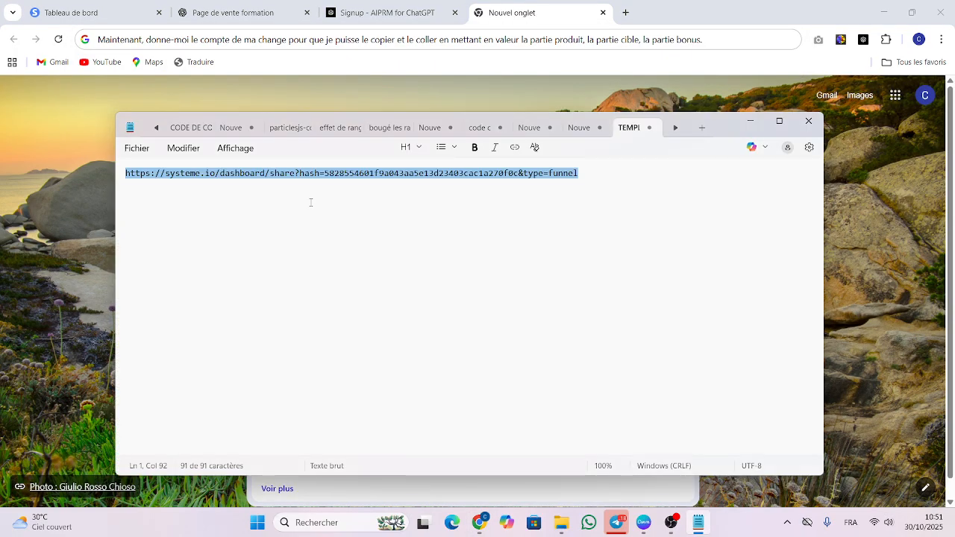
left_click(523, 9)
left_click(381, 39)
key("ctrl+v")
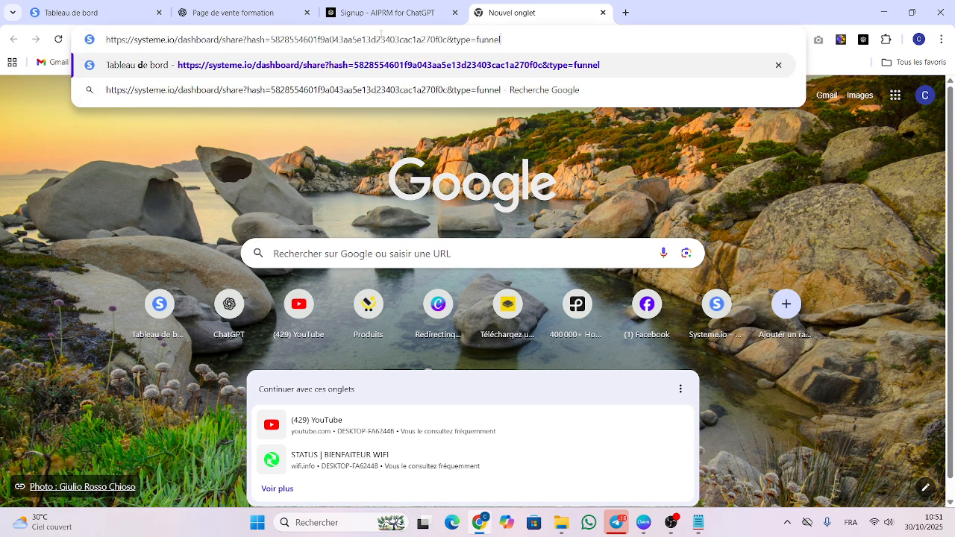
key("Return")
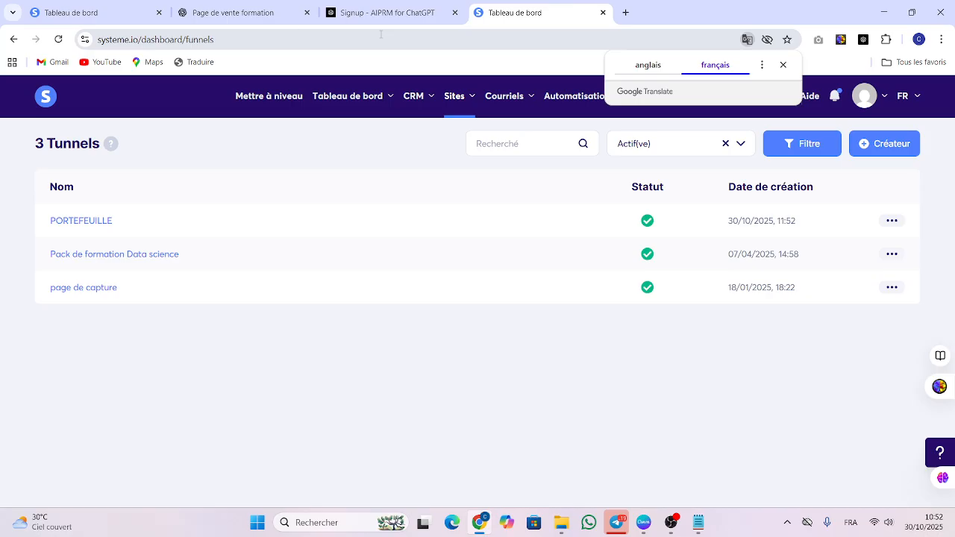
Open the PORTEFEUILLE funnel and edit its TUTO YOUTUBE sales page.
left_click(68, 223)
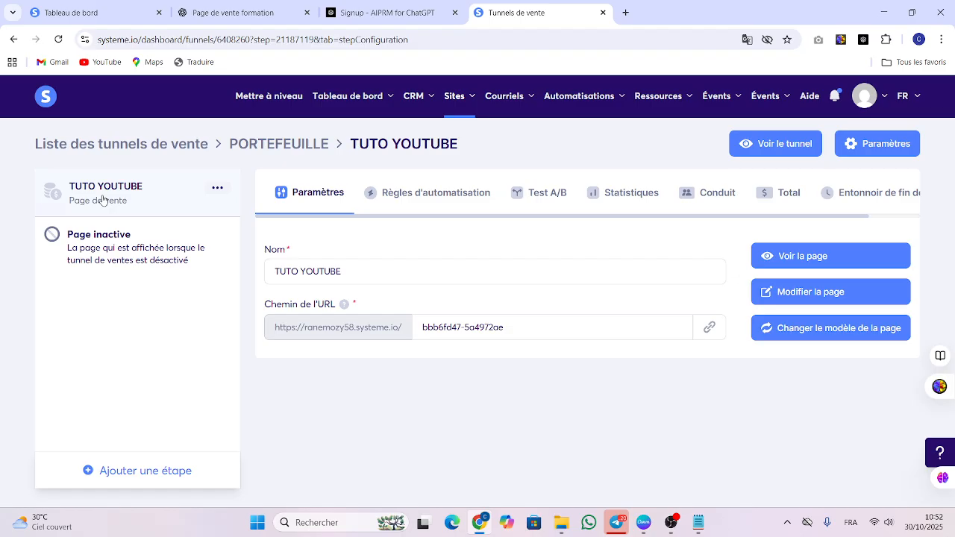
left_click(816, 291)
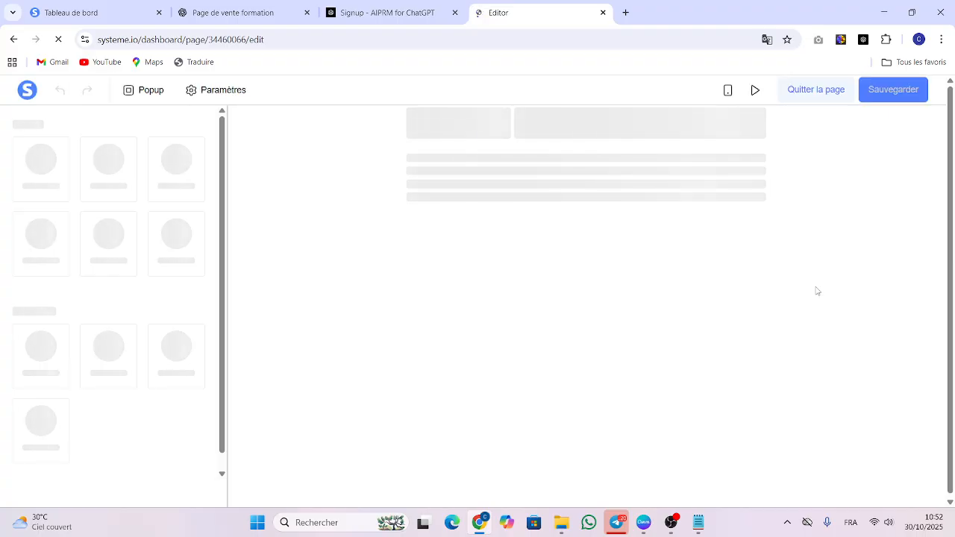
Examine the sales page template's sections, from the headline and purchase button through the problem, target audience and bonus sections to the FAQ.
scroll(817, 291, "down", 20)
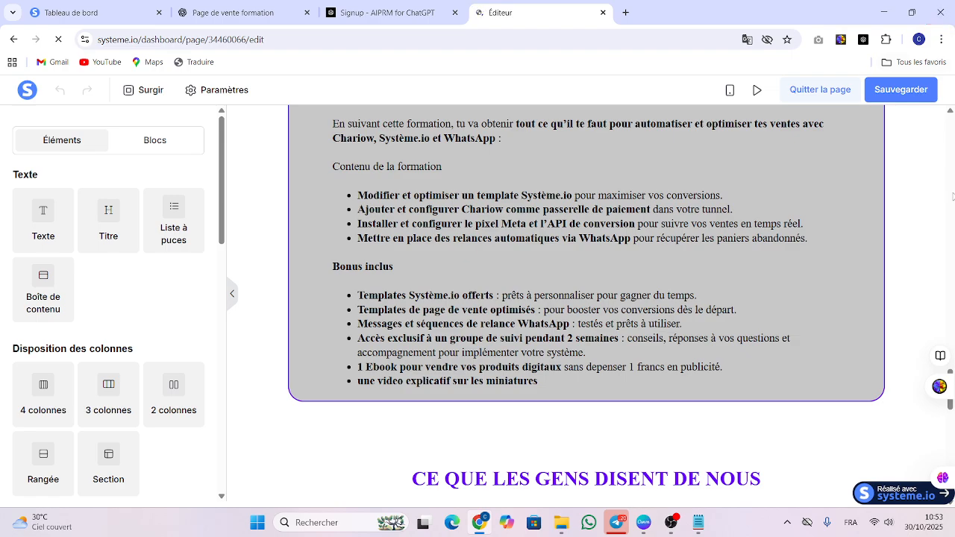
left_click_drag(951, 373, 953, 122)
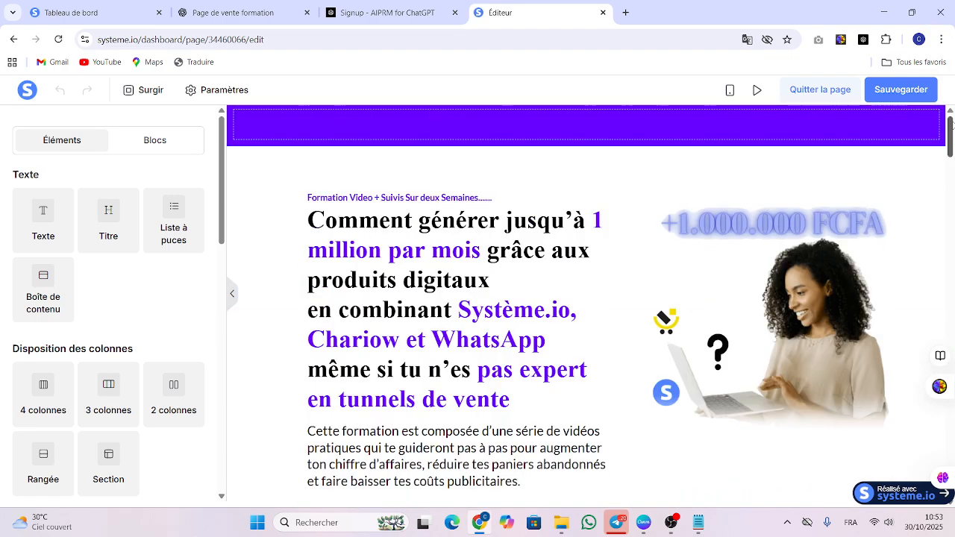
left_click_drag(951, 126, 951, 188)
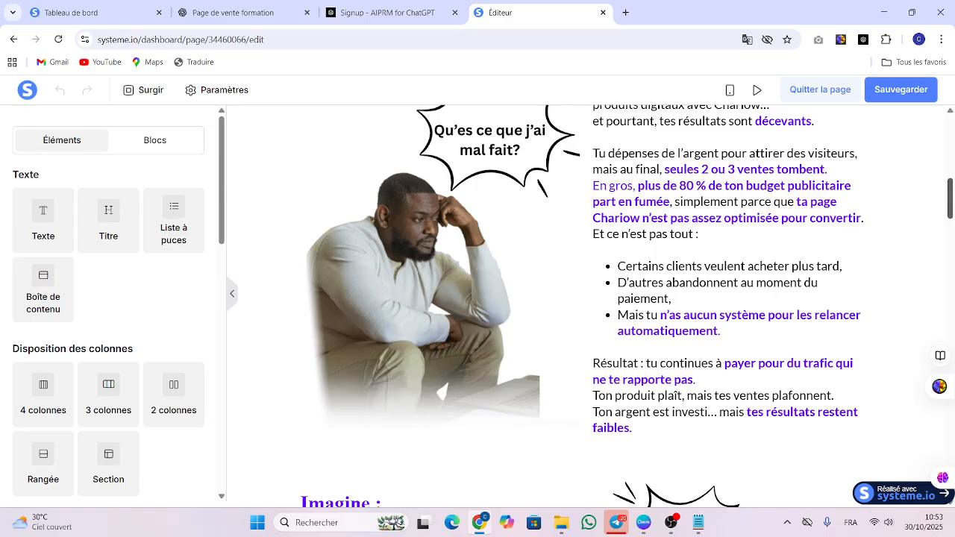
scroll(586, 306, "up", 2)
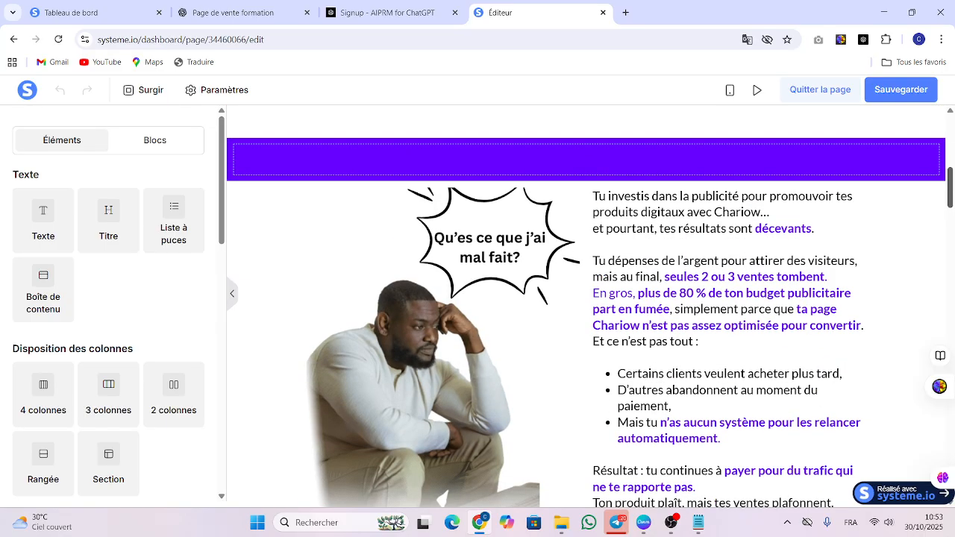
scroll(586, 306, "up", 4)
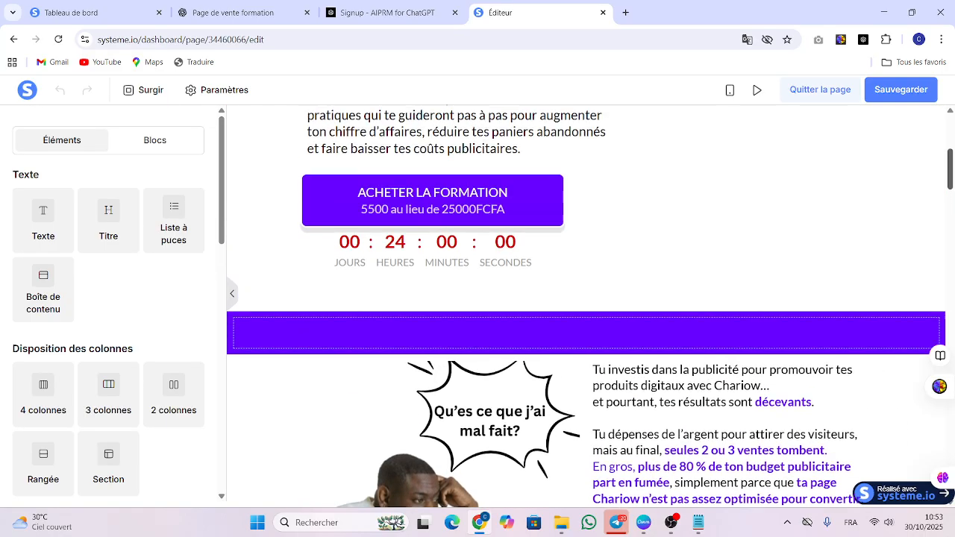
scroll(586, 306, "down", 1)
scroll(586, 306, "up", 4)
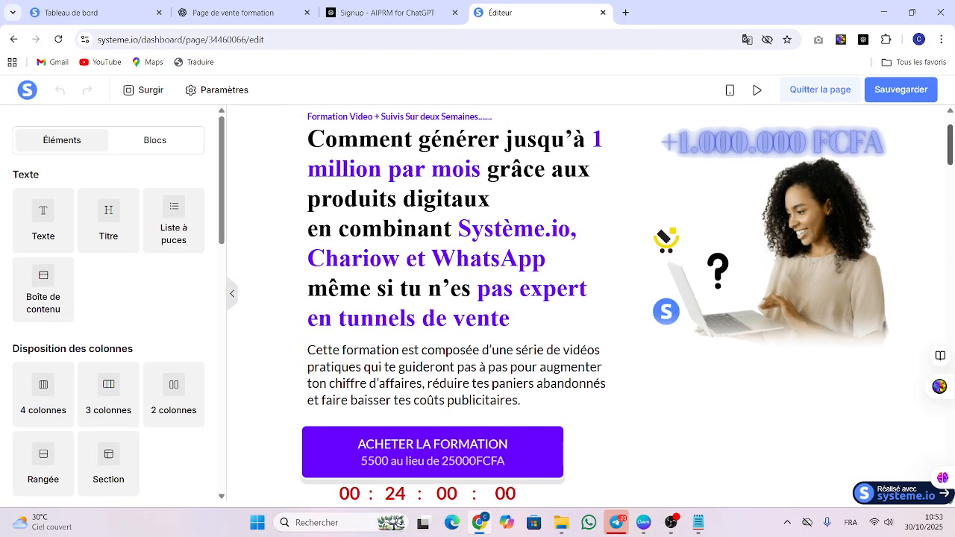
scroll(585, 306, "up", 1)
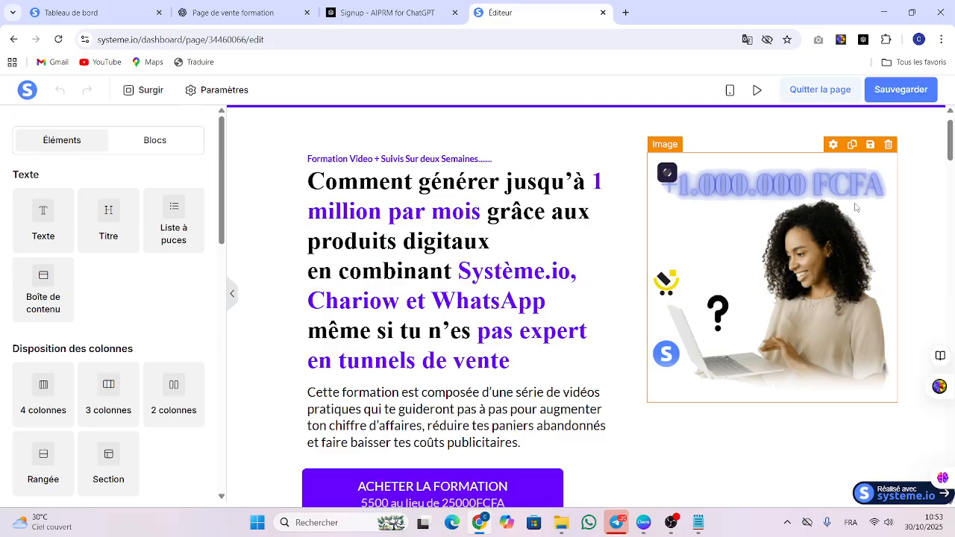
scroll(857, 207, "down", 8)
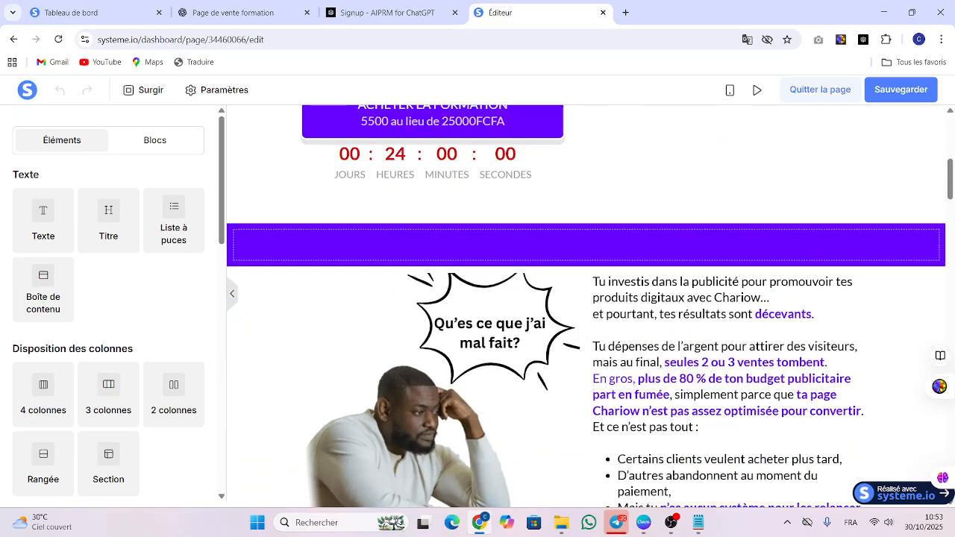
scroll(586, 307, "down", 4)
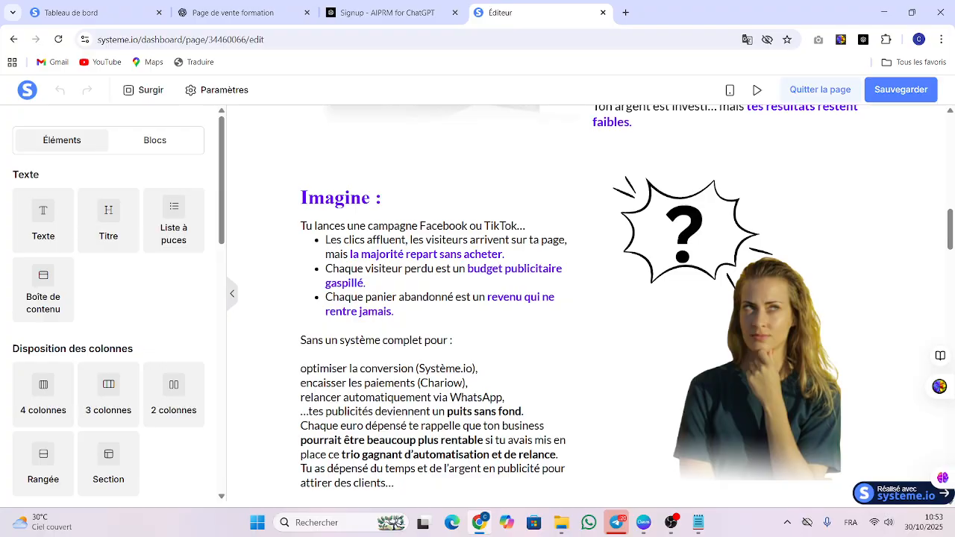
scroll(586, 307, "down", 10)
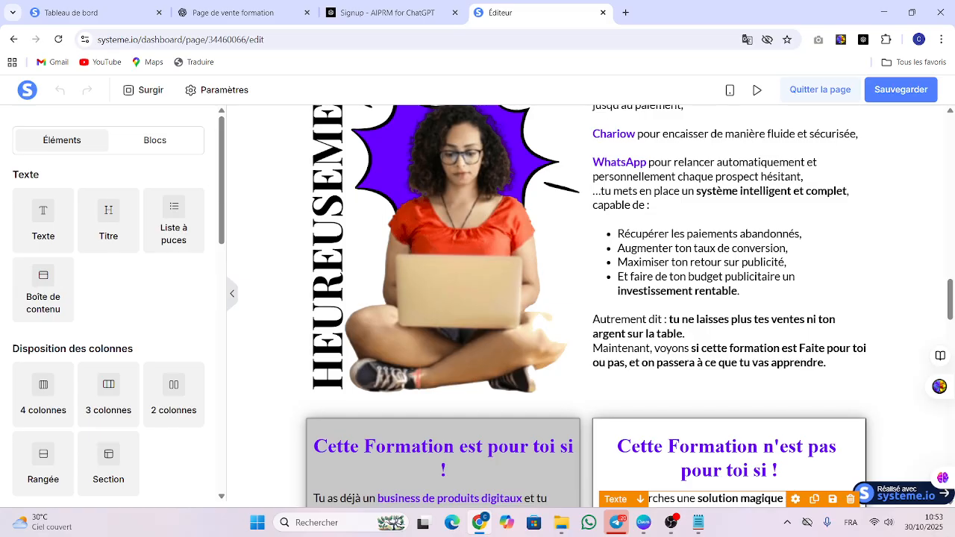
scroll(586, 306, "down", 6)
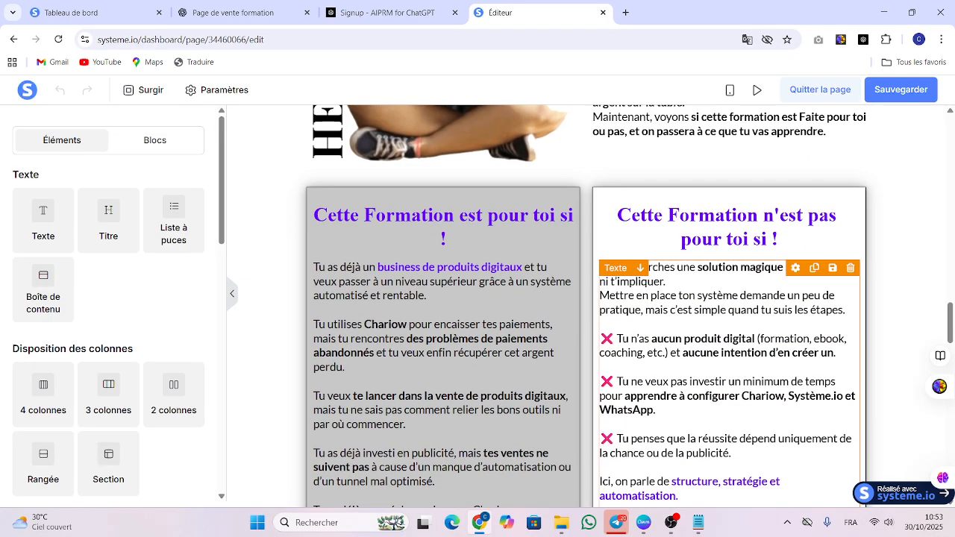
scroll(586, 307, "down", 20)
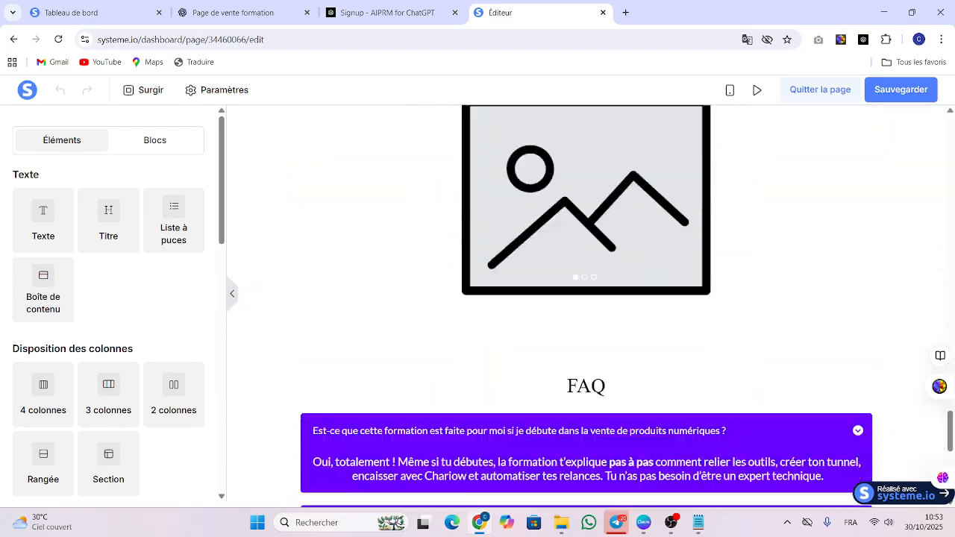
scroll(587, 307, "up", 15)
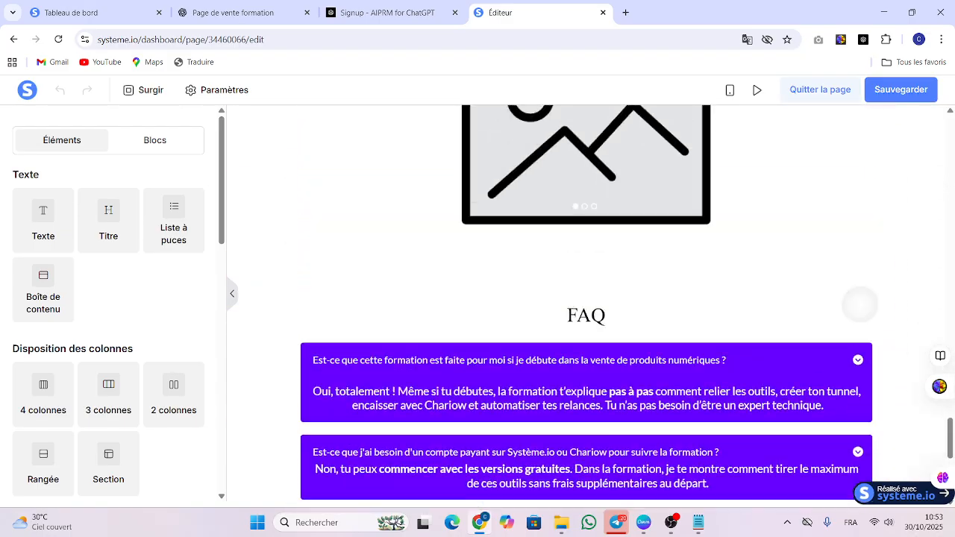
scroll(746, 313, "up", 15)
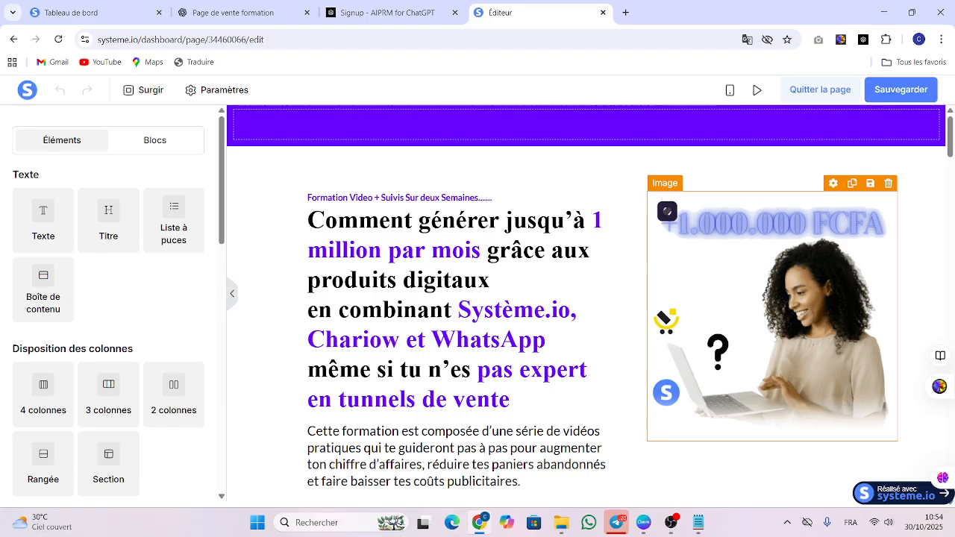
scroll(587, 306, "down", 5)
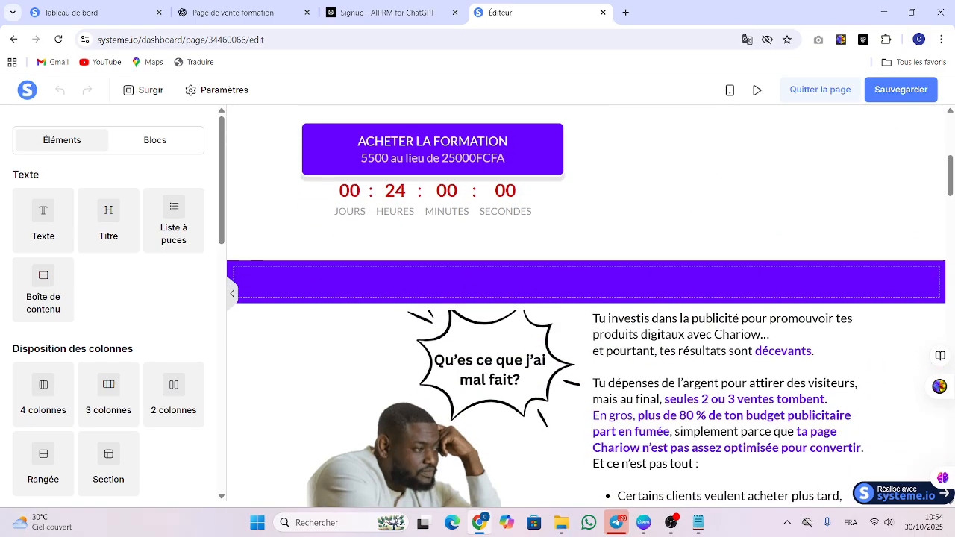
scroll(586, 306, "up", 3)
scroll(587, 306, "up", 2)
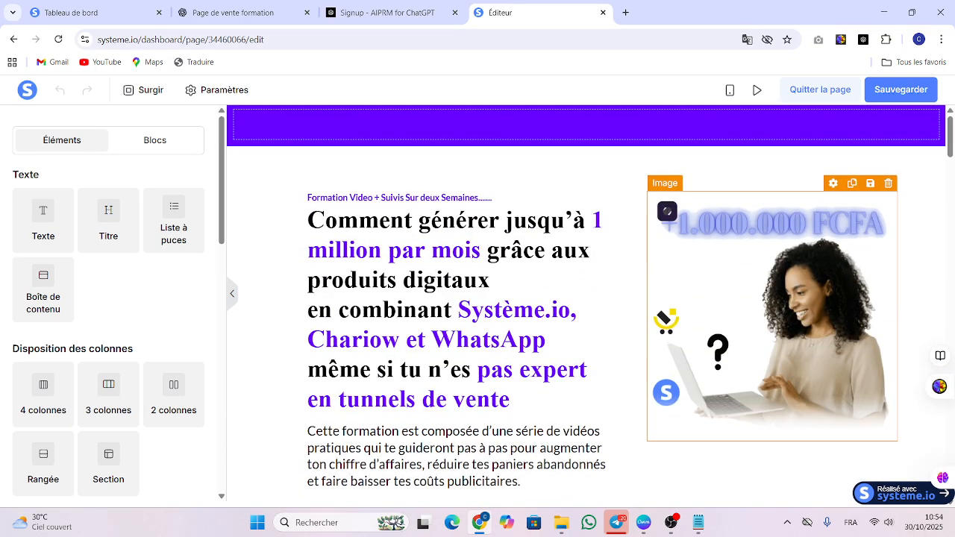
Switch to the ChatGPT conversation and find the prompt requesting a sales page about buying in China with Alibaba.
left_click(233, 13)
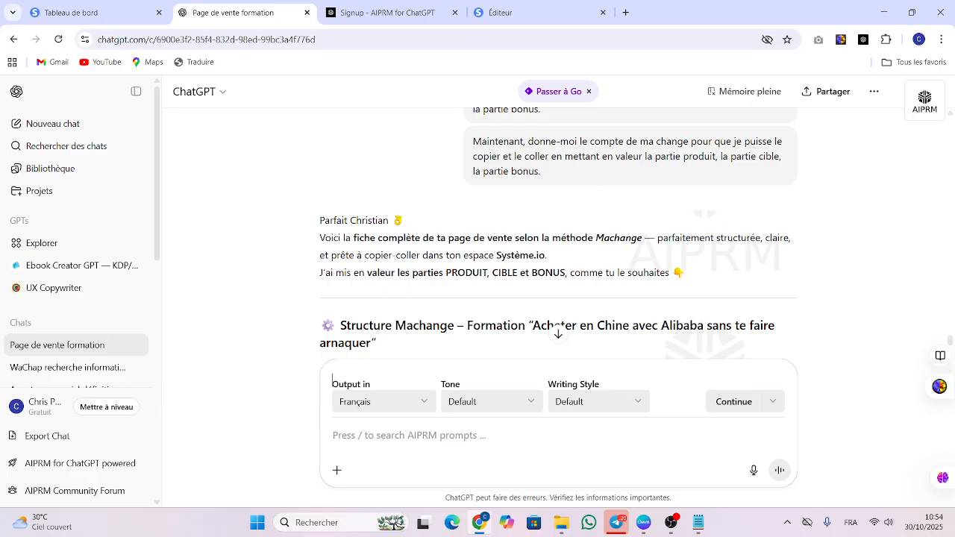
scroll(558, 246, "down", 15)
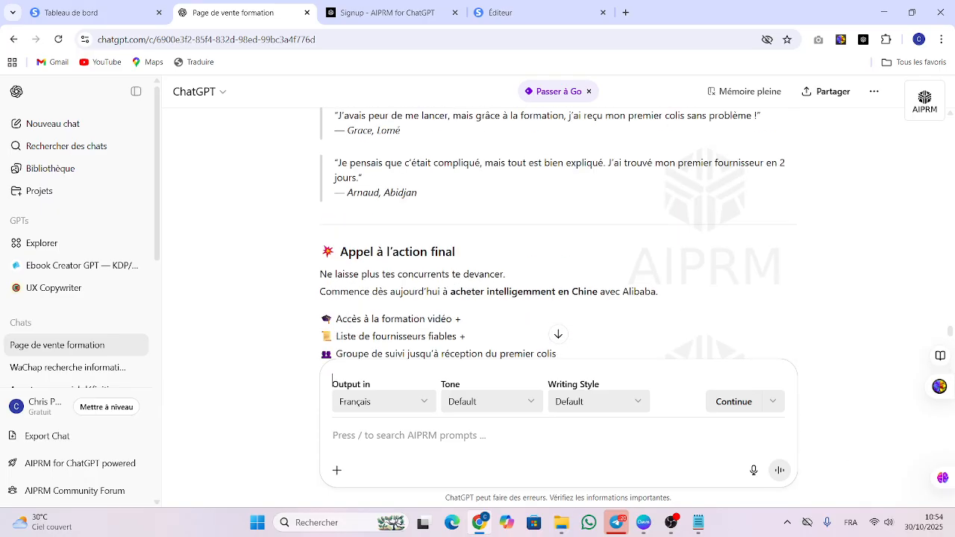
scroll(558, 246, "up", 1)
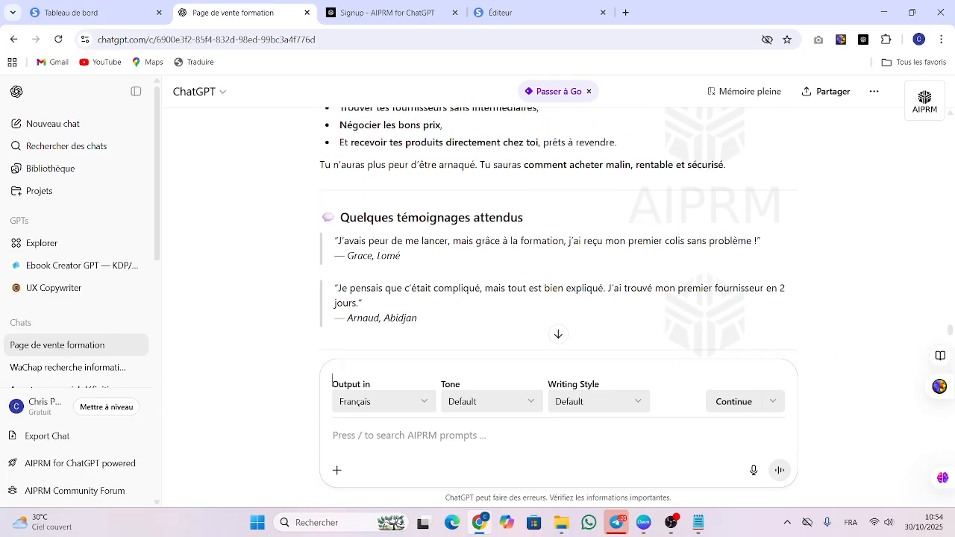
scroll(558, 233, "up", 3)
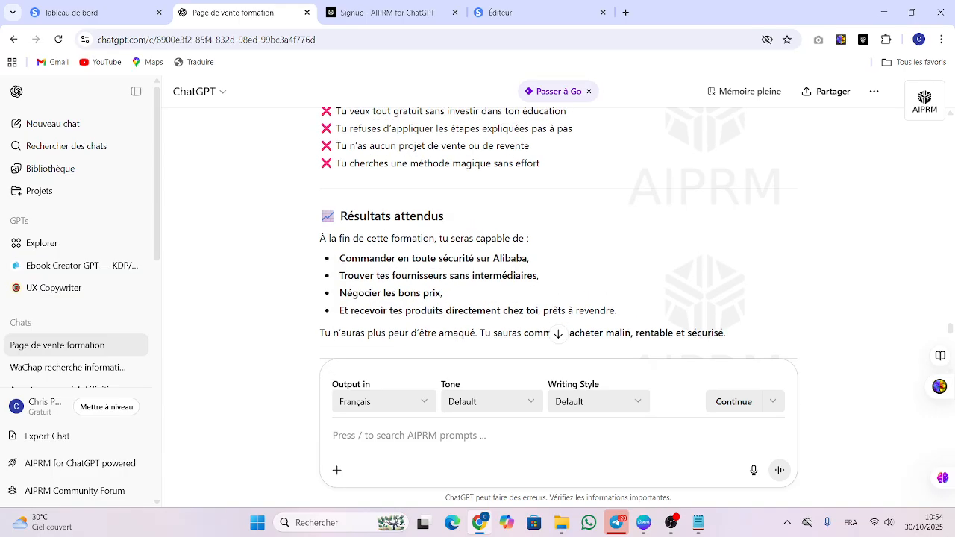
scroll(558, 231, "up", 10)
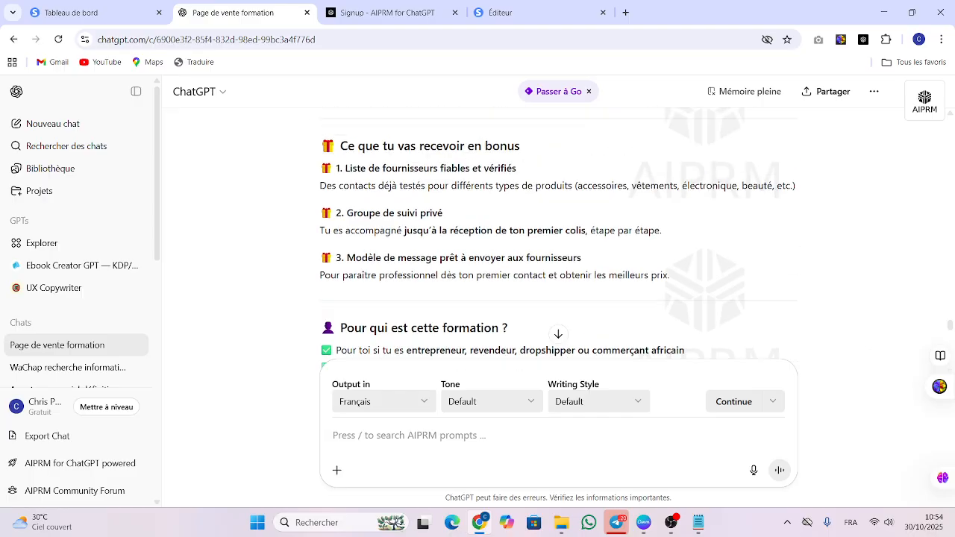
scroll(558, 232, "up", 8)
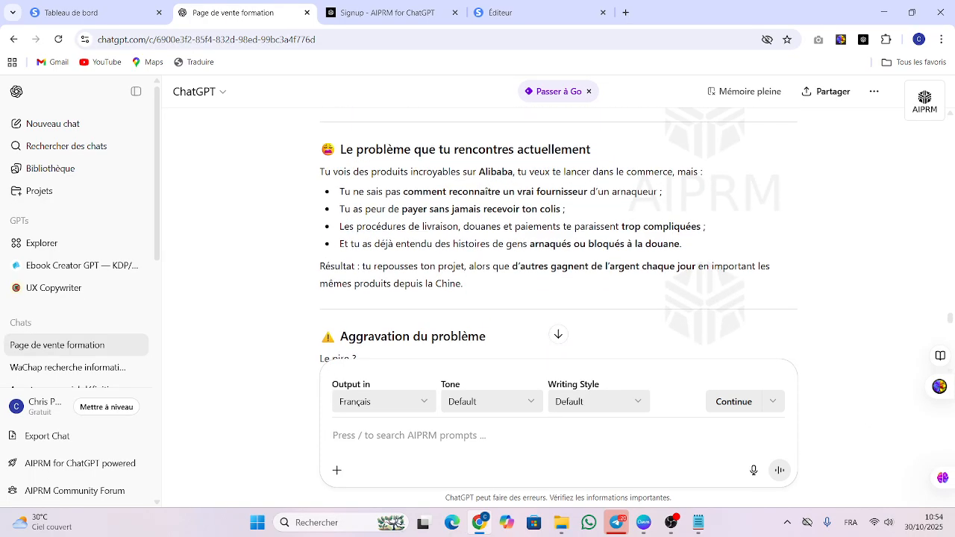
scroll(558, 231, "up", 10)
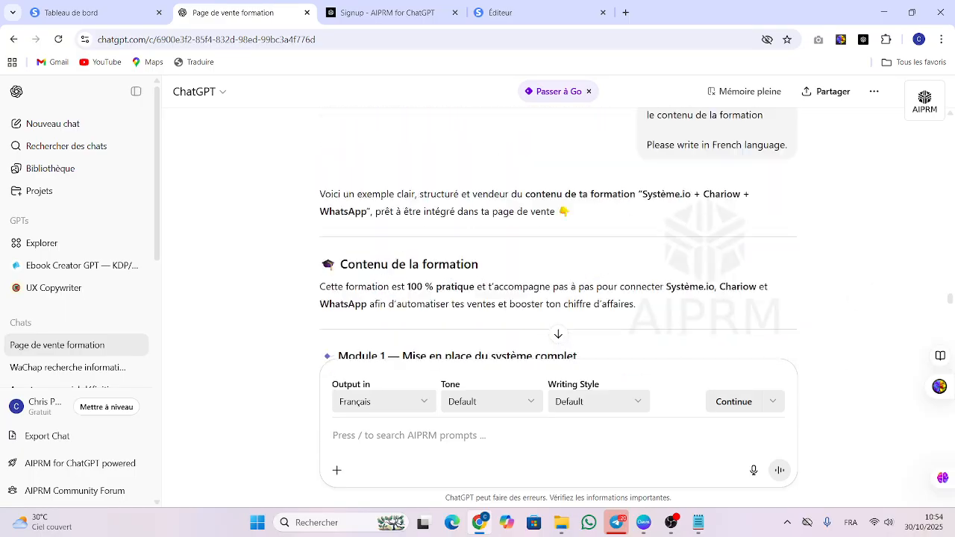
scroll(558, 231, "up", 10)
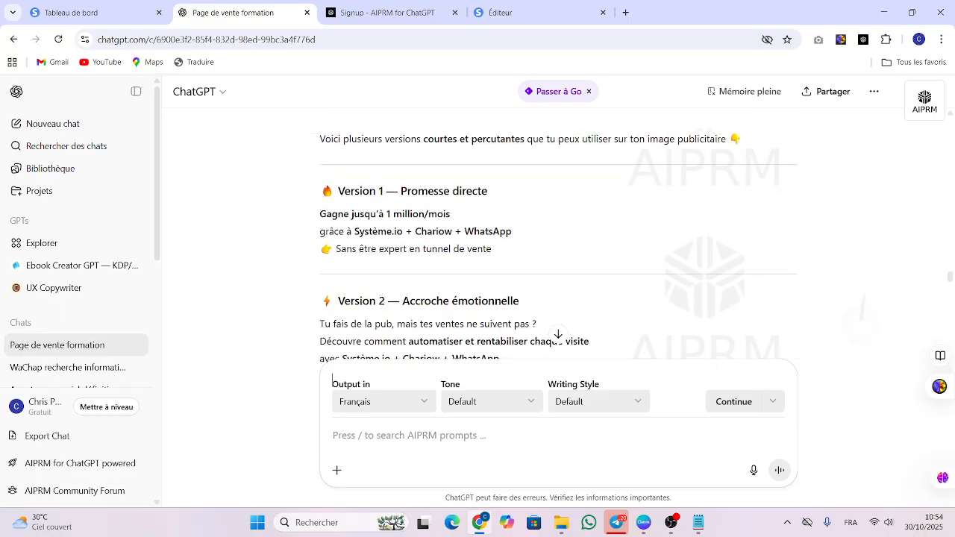
scroll(558, 231, "down", 1)
scroll(558, 231, "down", 1)
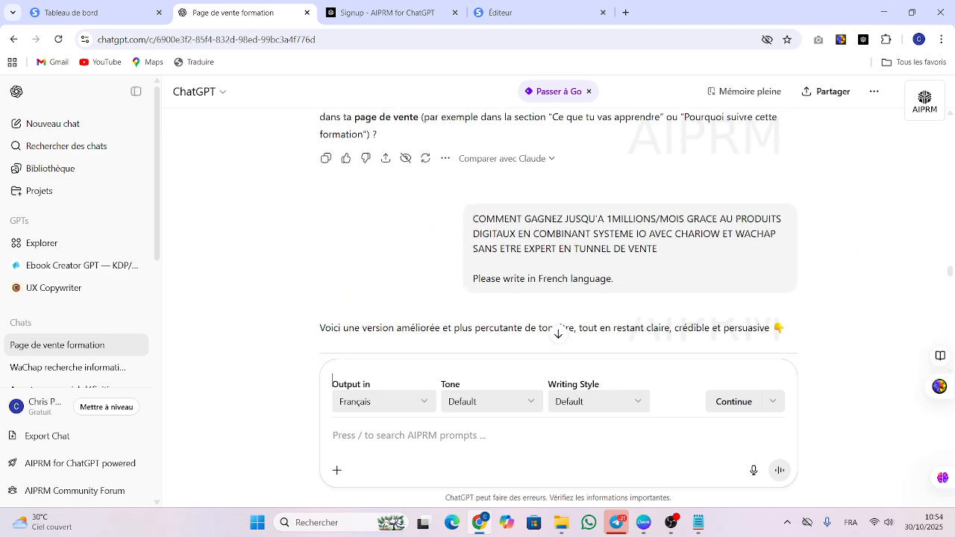
scroll(332, 380, "down", 5)
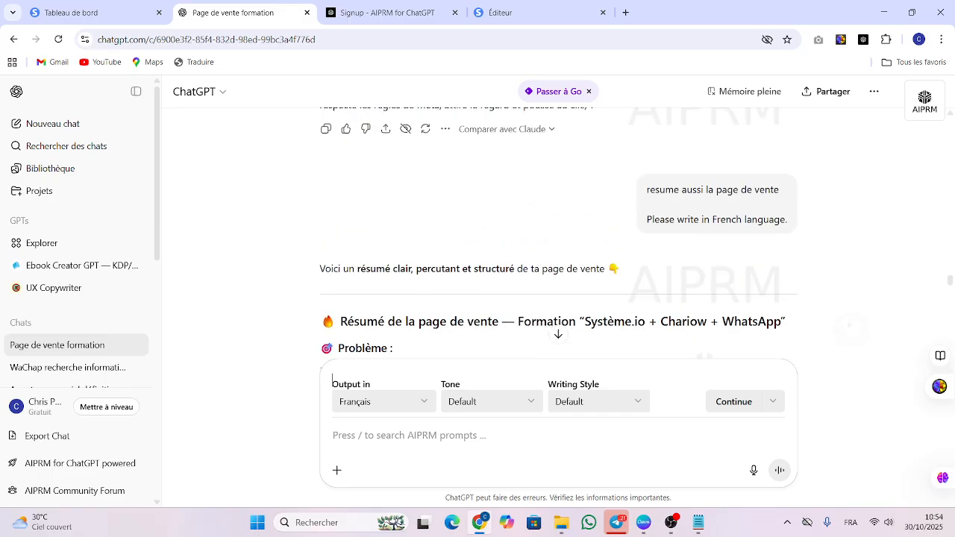
scroll(332, 381, "down", 5)
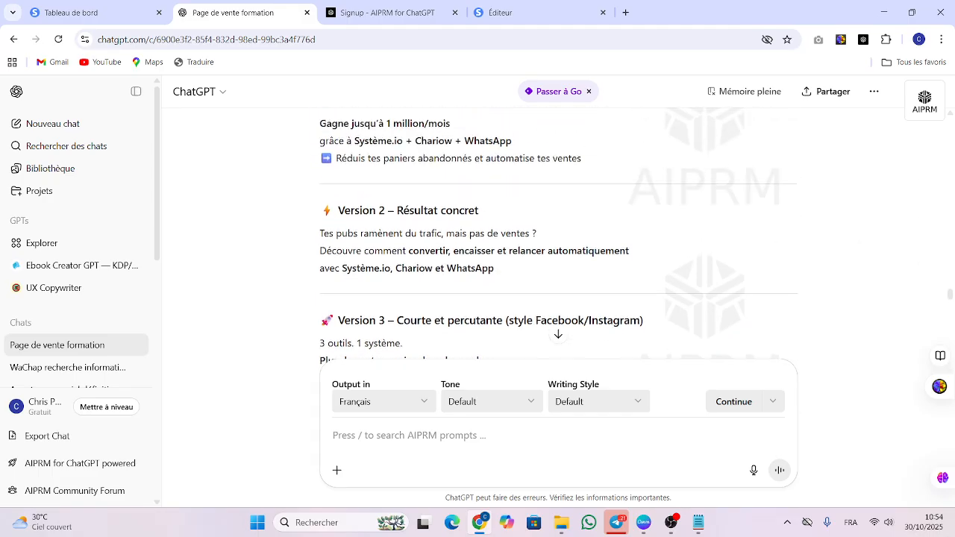
scroll(332, 381, "up", 1)
scroll(332, 381, "down", 6)
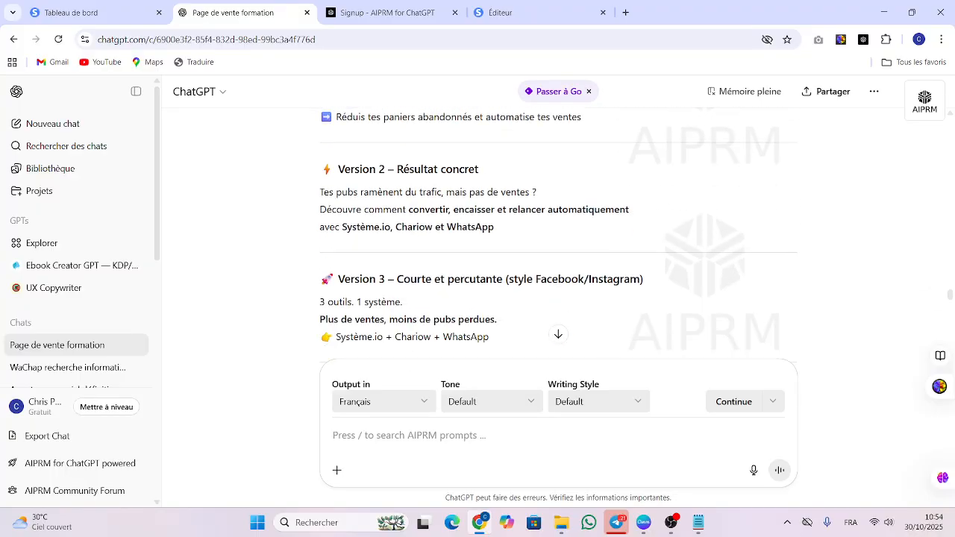
scroll(333, 381, "down", 10)
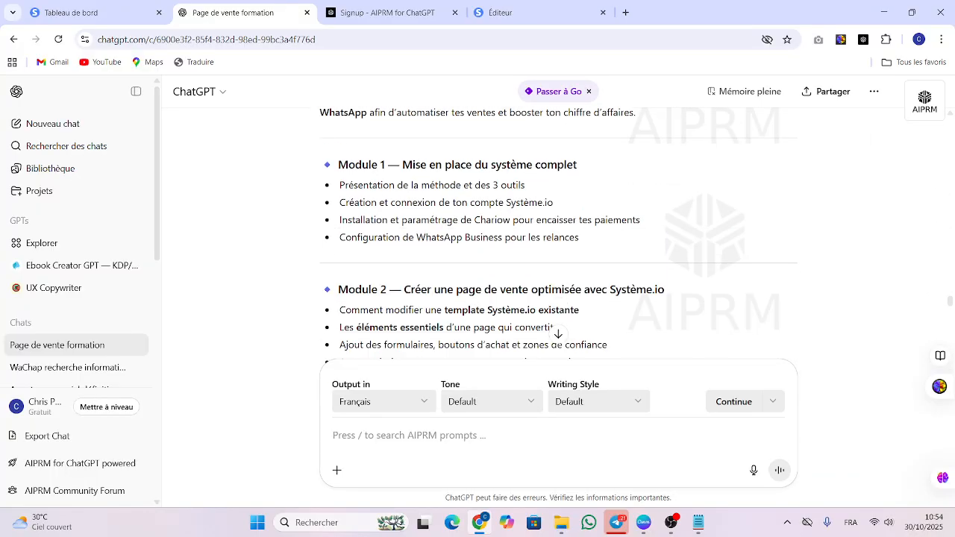
scroll(332, 381, "down", 5)
scroll(333, 380, "up", 20)
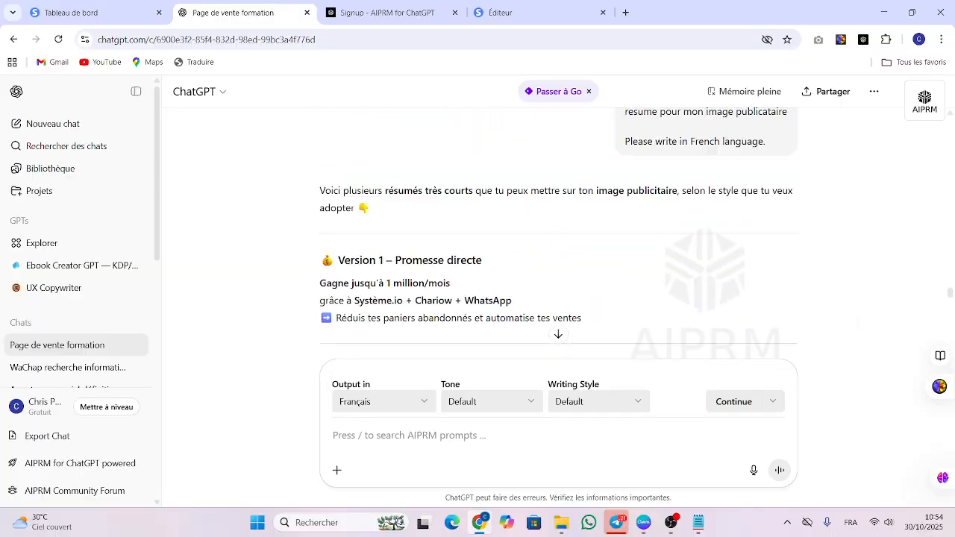
scroll(333, 380, "up", 3)
scroll(333, 380, "down", 12)
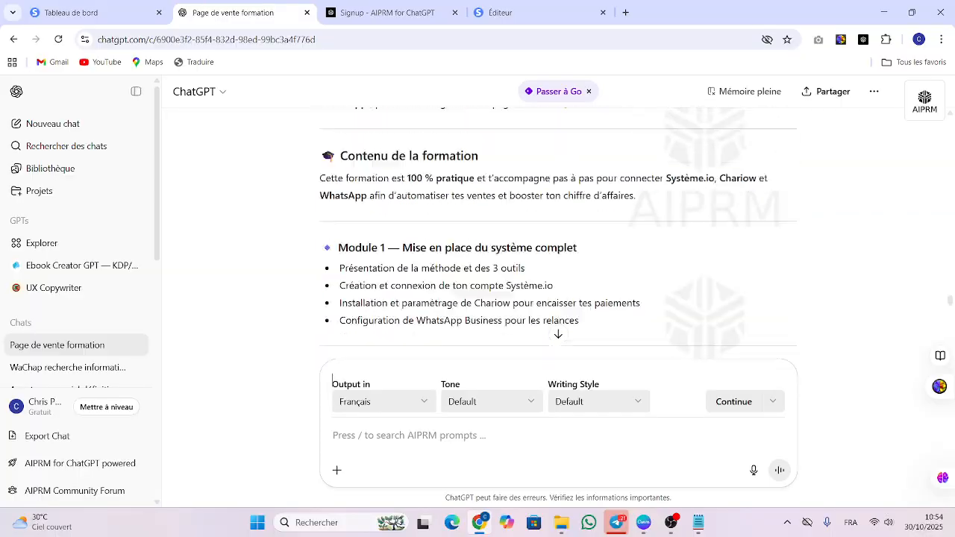
scroll(333, 380, "down", 2)
scroll(332, 380, "up", 15)
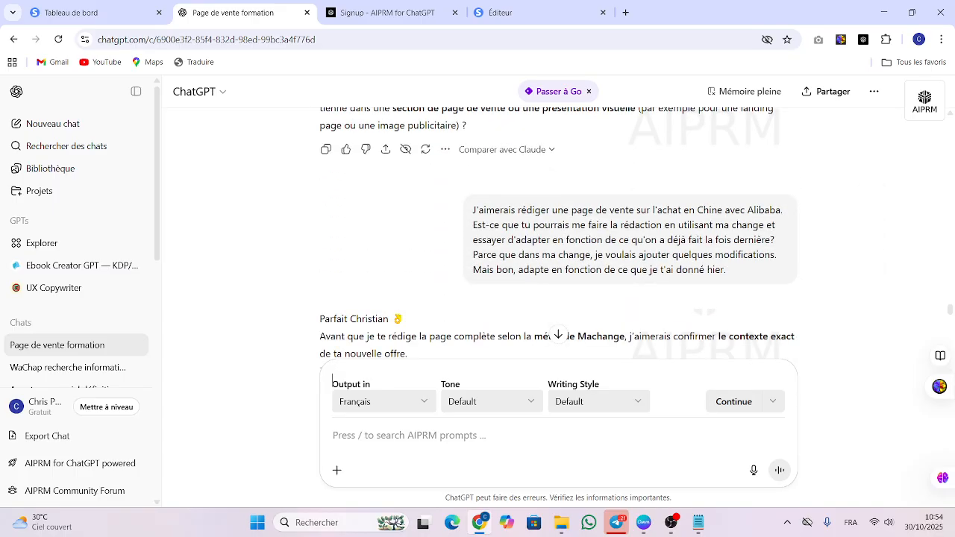
Examine the Alibaba sales page prompt, ChatGPT's clarifying questions and the generated copy from the hero section through the problem, bonus, audience and testimonial sections.
scroll(333, 381, "down", 2)
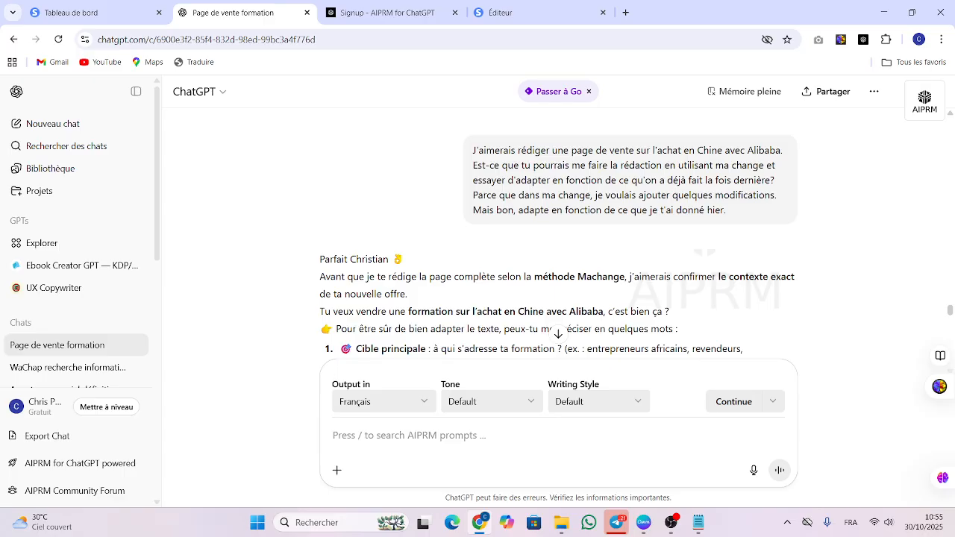
scroll(858, 315, "down", 1)
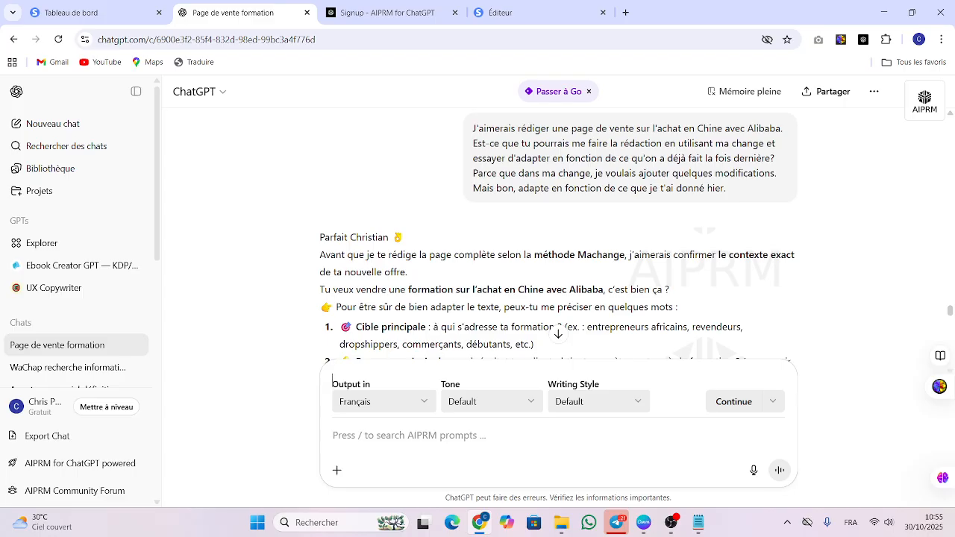
scroll(558, 237, "up", 1)
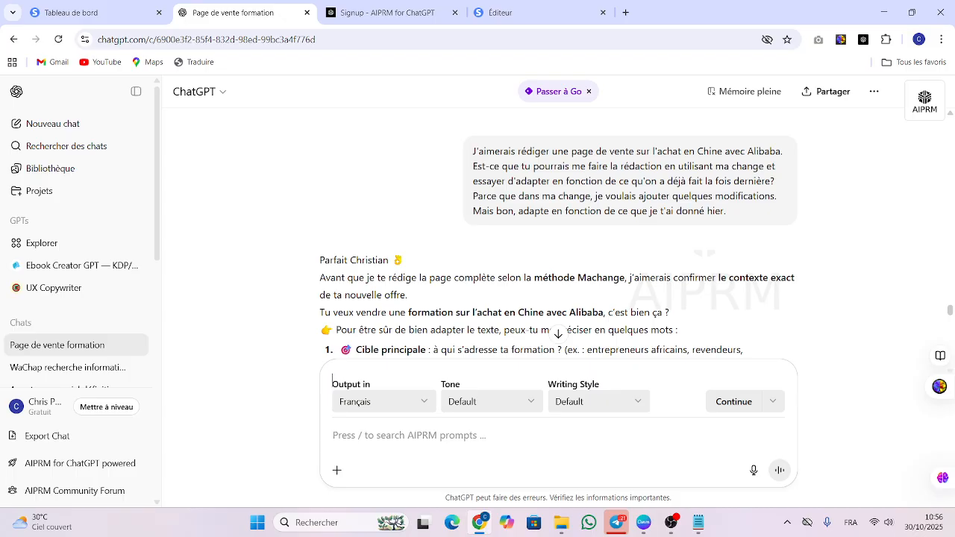
scroll(332, 380, "down", 2)
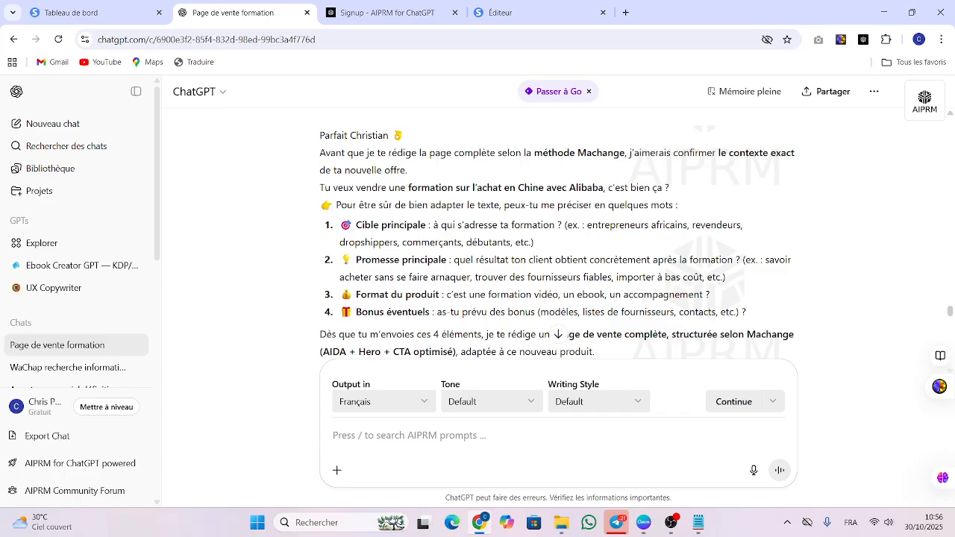
scroll(558, 233, "down", 3)
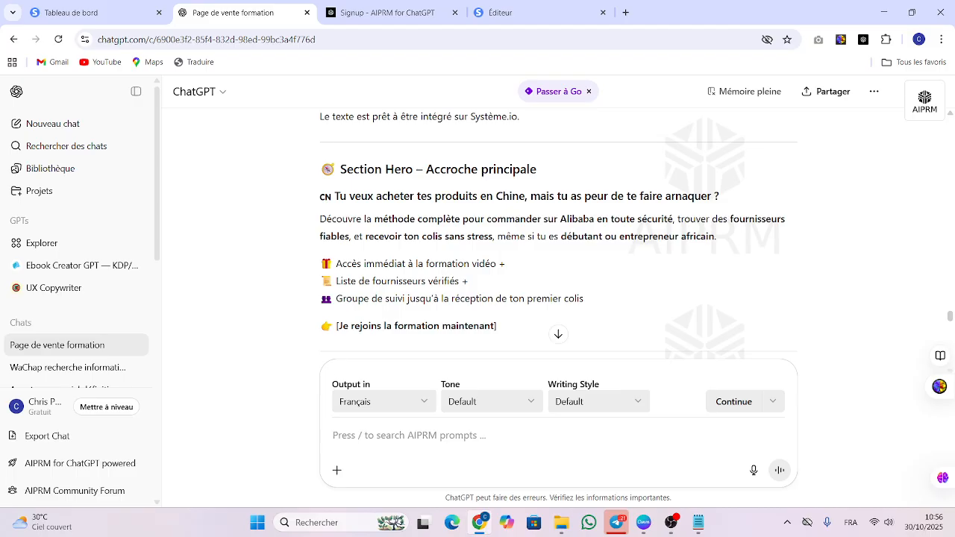
scroll(558, 232, "down", 2)
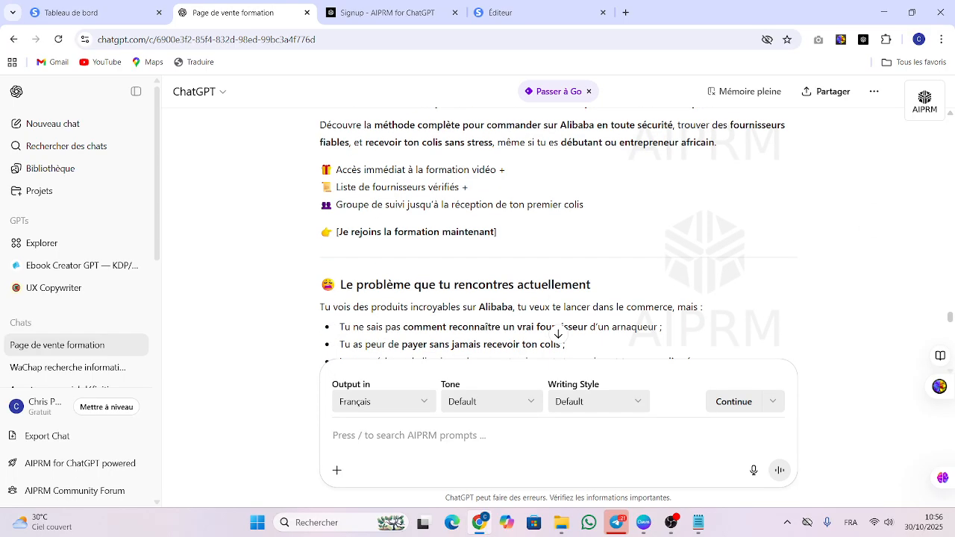
scroll(558, 232, "up", 1)
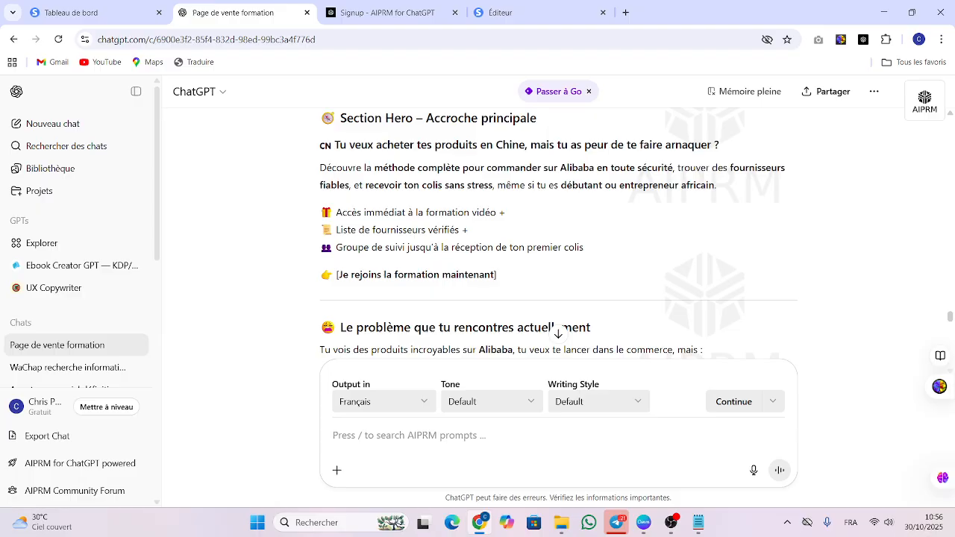
scroll(554, 328, "down", 8)
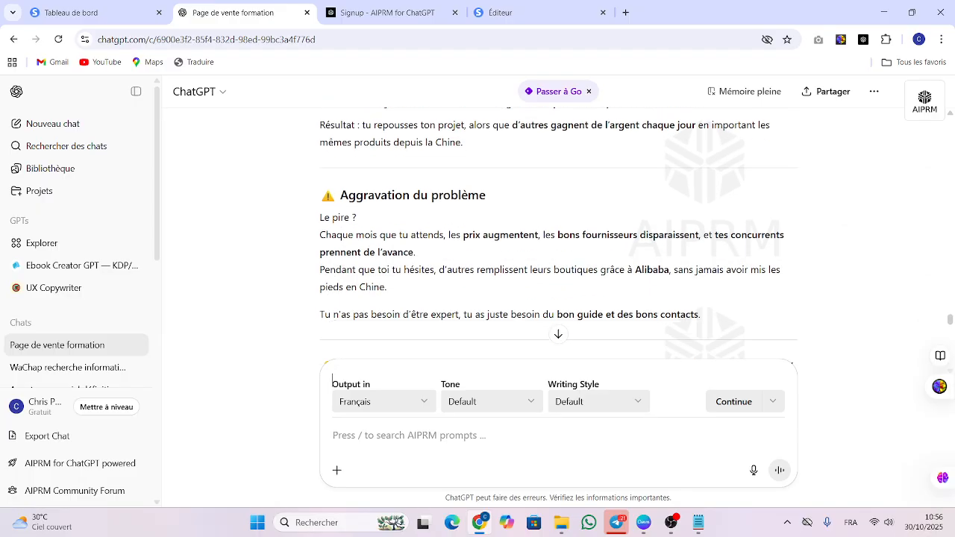
scroll(558, 239, "down", 15)
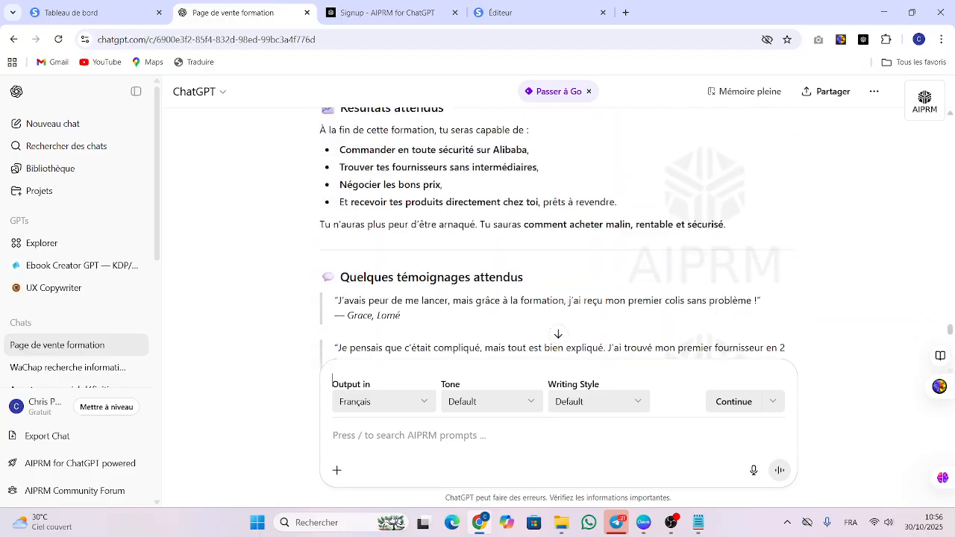
scroll(333, 381, "up", 15)
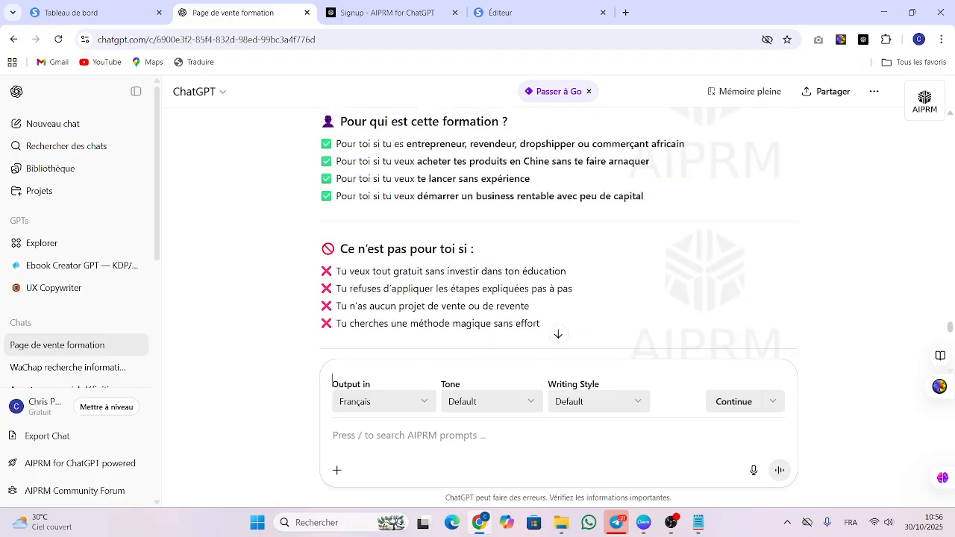
scroll(333, 381, "up", 4)
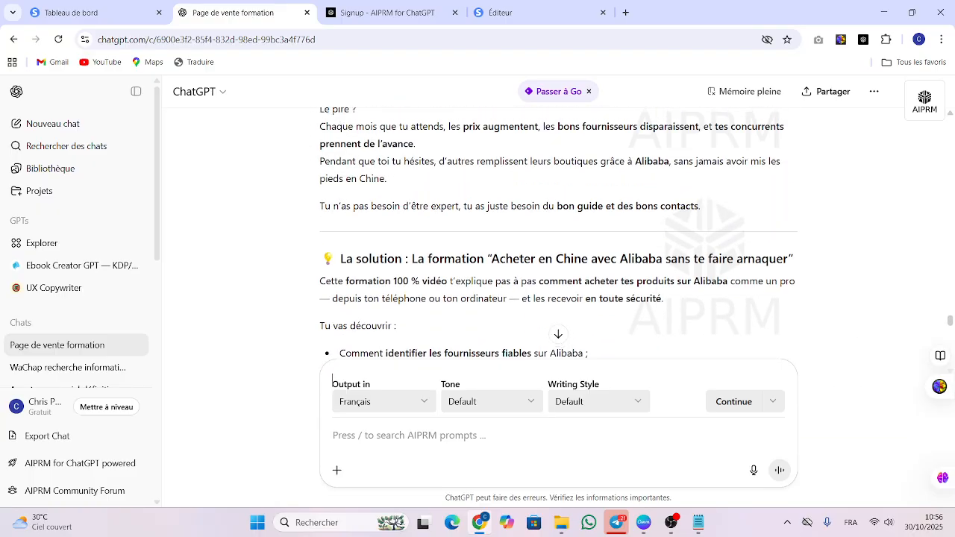
scroll(558, 231, "up", 8)
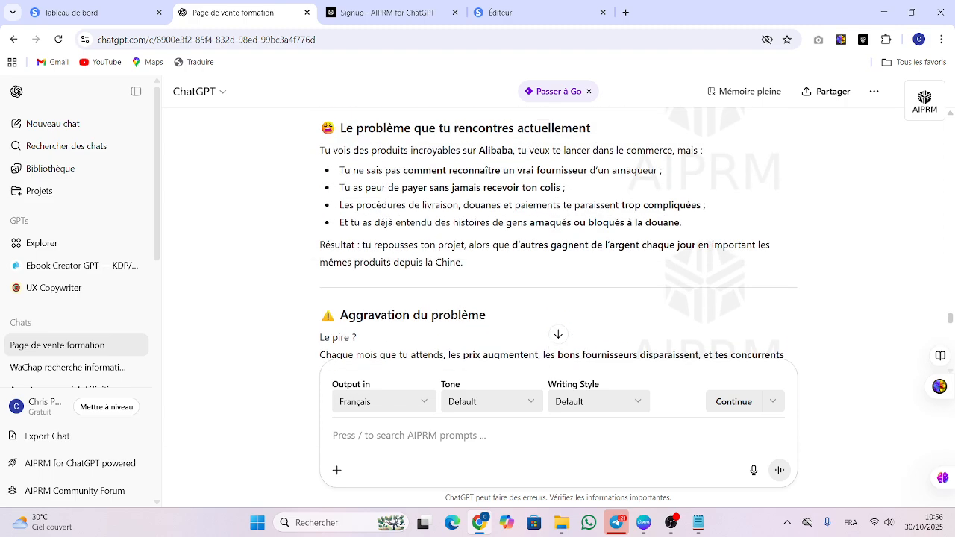
scroll(558, 231, "up", 2)
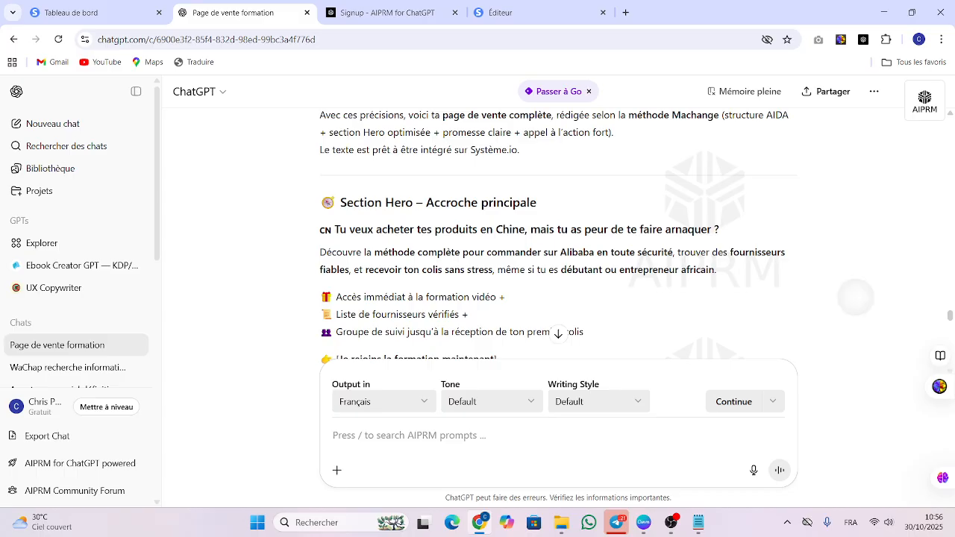
scroll(558, 231, "down", 10)
scroll(895, 224, "down", 10)
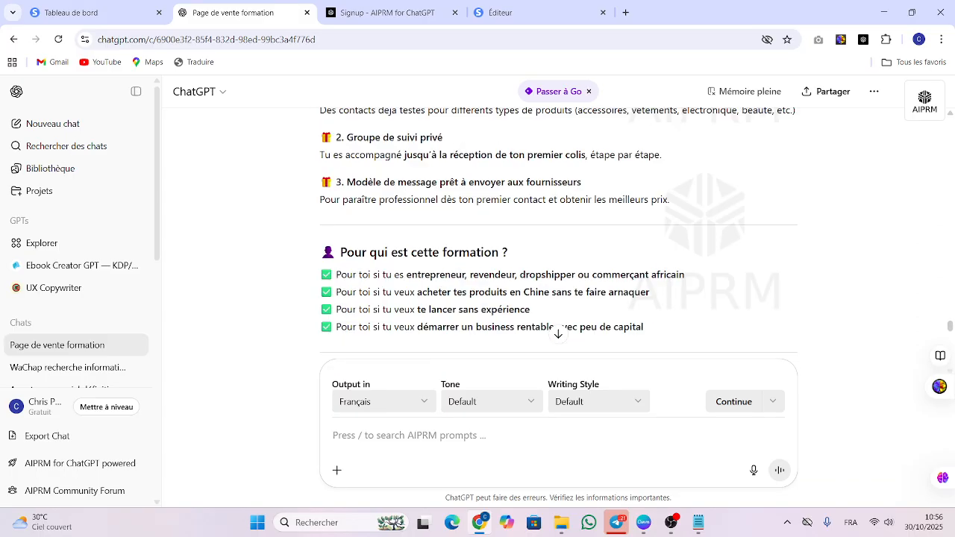
Copy the new hero headline "Apprends à acheter en Chine sur Alibaba et fais exploser tes bénéfices sans te faire arnaquer" and return to the systeme.io editor.
scroll(866, 237, "down", 12)
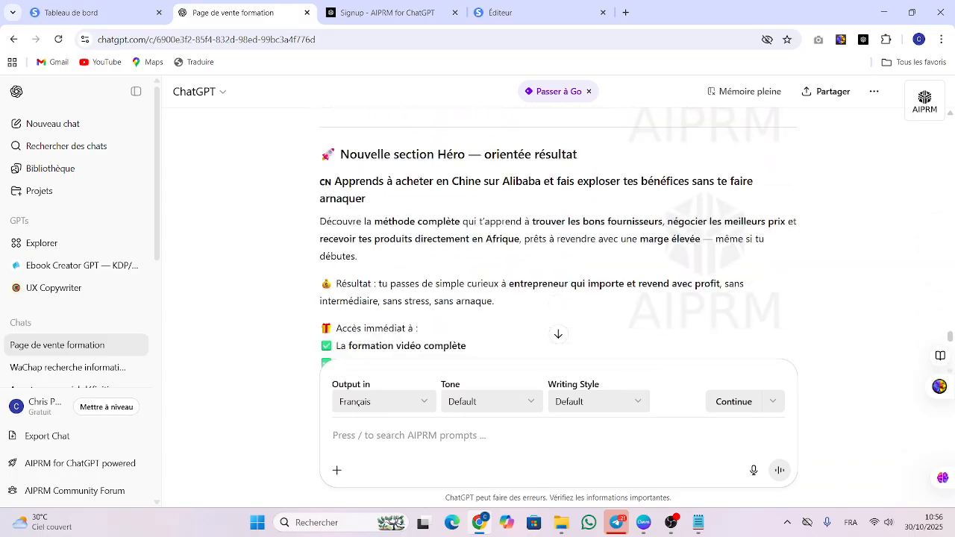
scroll(866, 237, "up", 3)
scroll(332, 379, "up", 1)
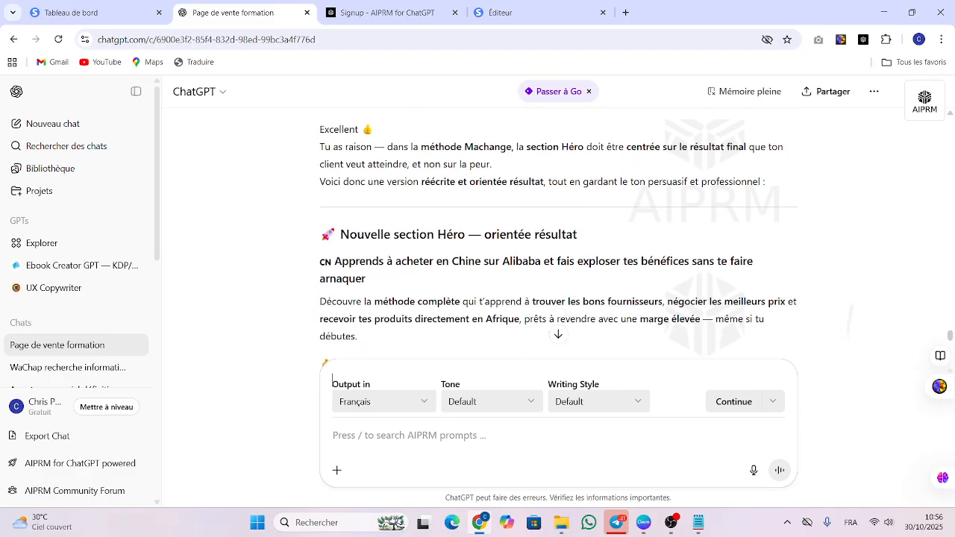
scroll(332, 379, "down", 2)
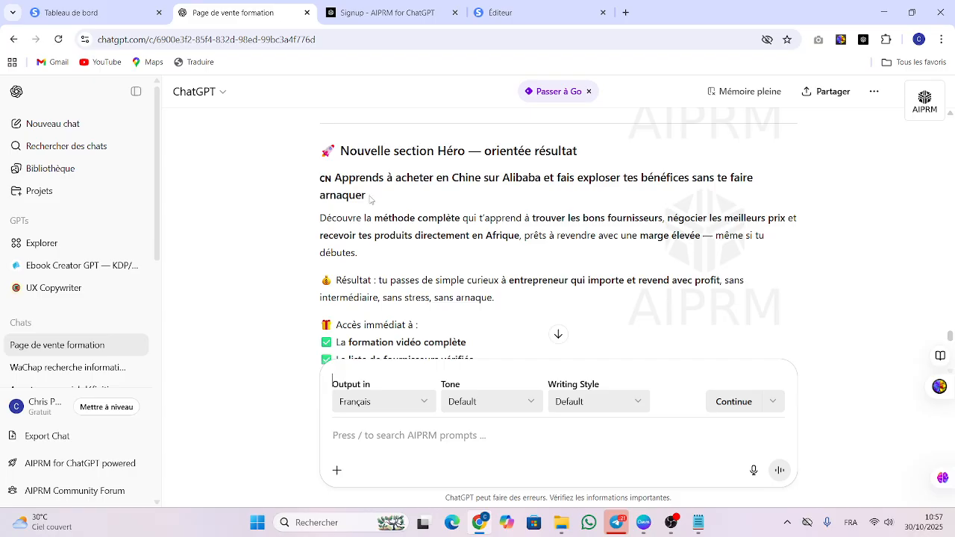
left_click_drag(371, 198, 335, 178)
key("ctrl+c")
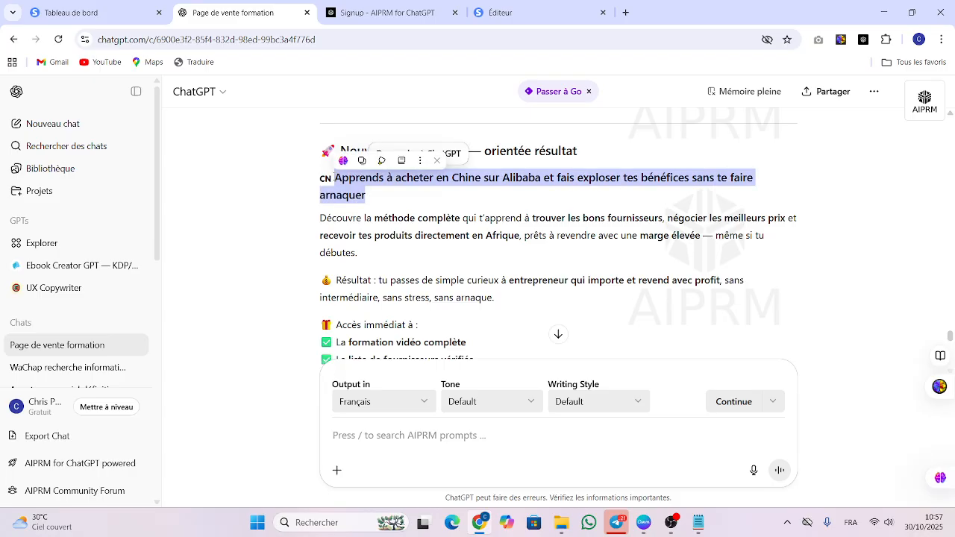
left_click(515, 13)
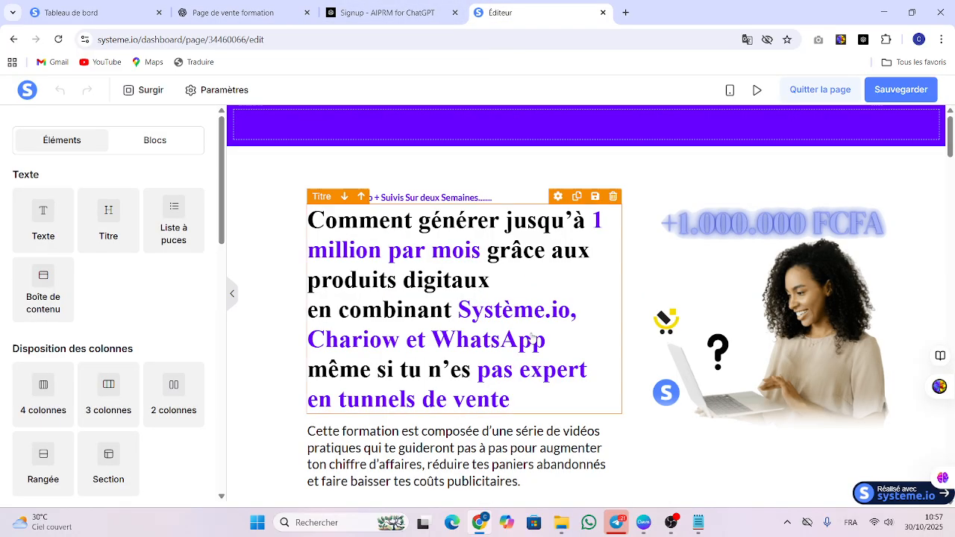
Replace the hero headline with the copied text "Apprends à acheter en Chine sur Alibaba…" and make the whole headline bold.
left_click(462, 332)
triple_click(463, 330)
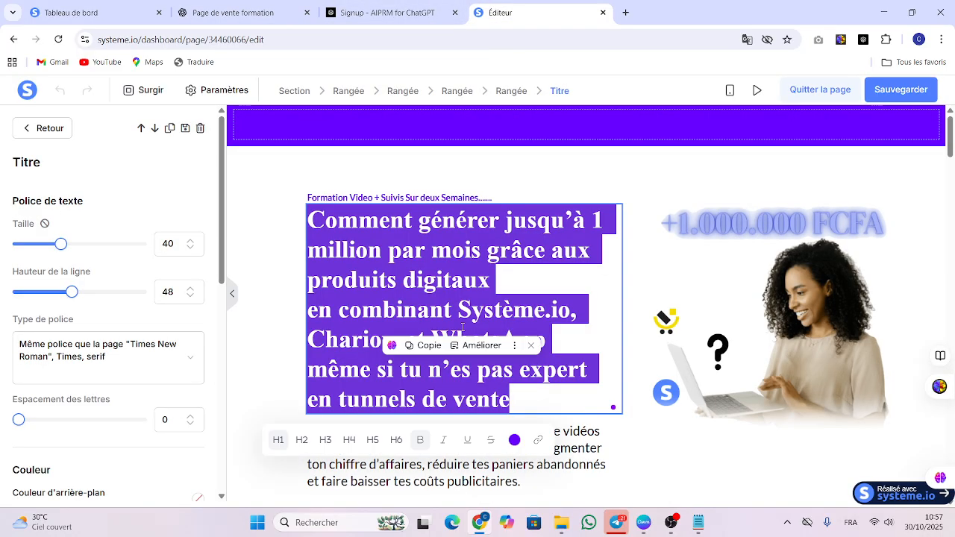
key("ctrl+v")
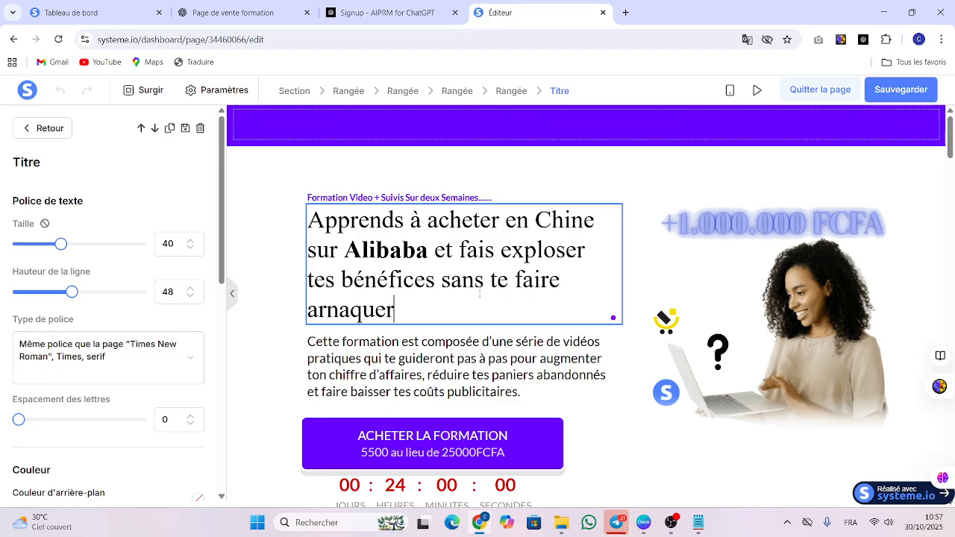
left_click_drag(395, 312, 284, 215)
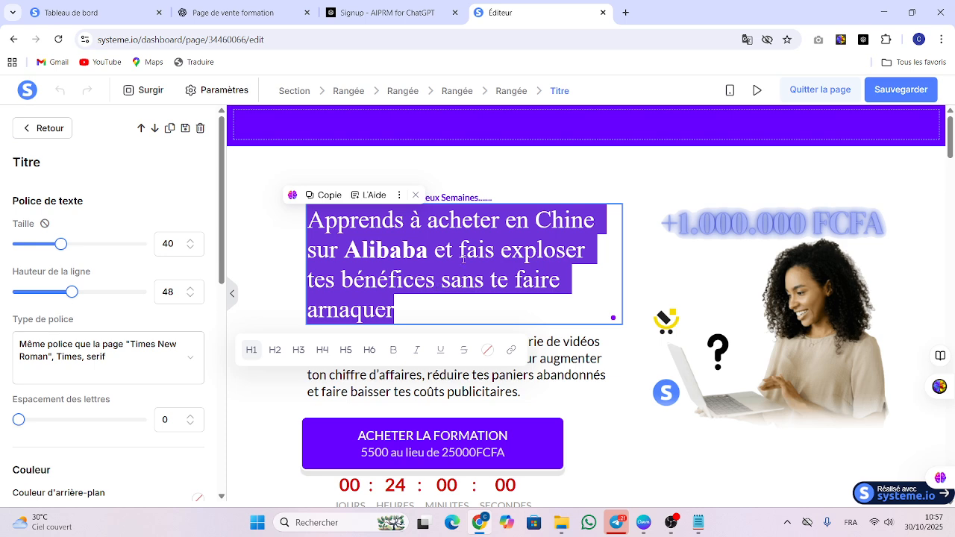
left_click(393, 349)
left_click(263, 264)
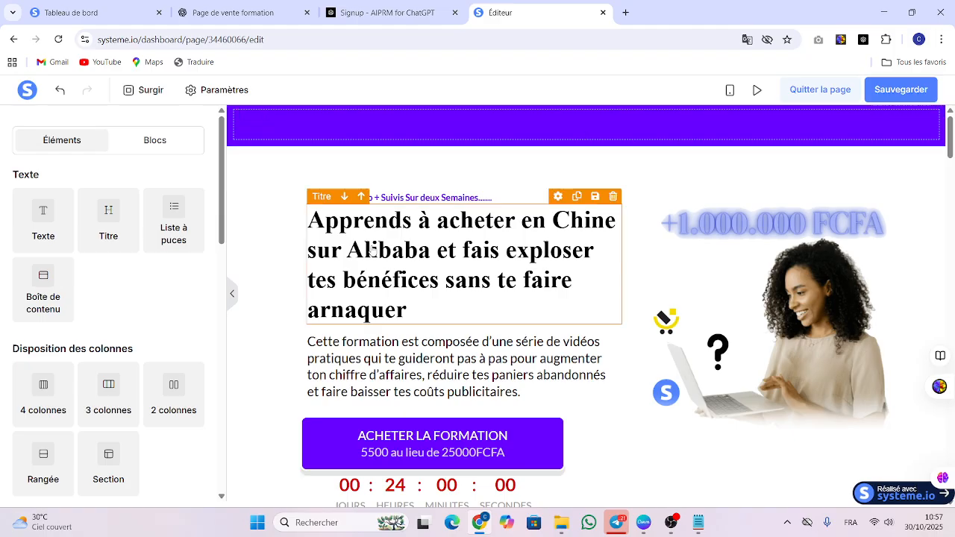
Colour the words "acheter en Chine" in the hero headline red (f90000).
left_click(446, 224)
left_click_drag(437, 221, 615, 226)
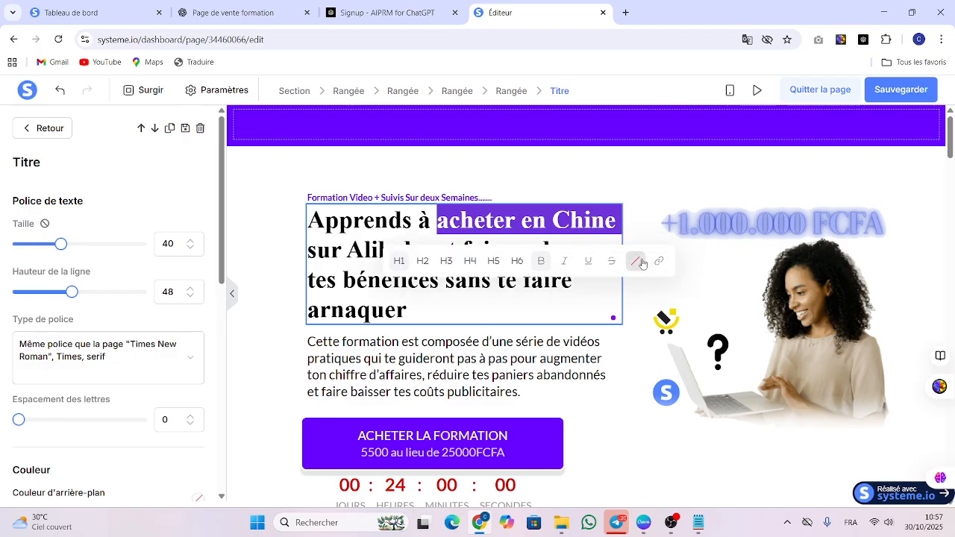
left_click(635, 261)
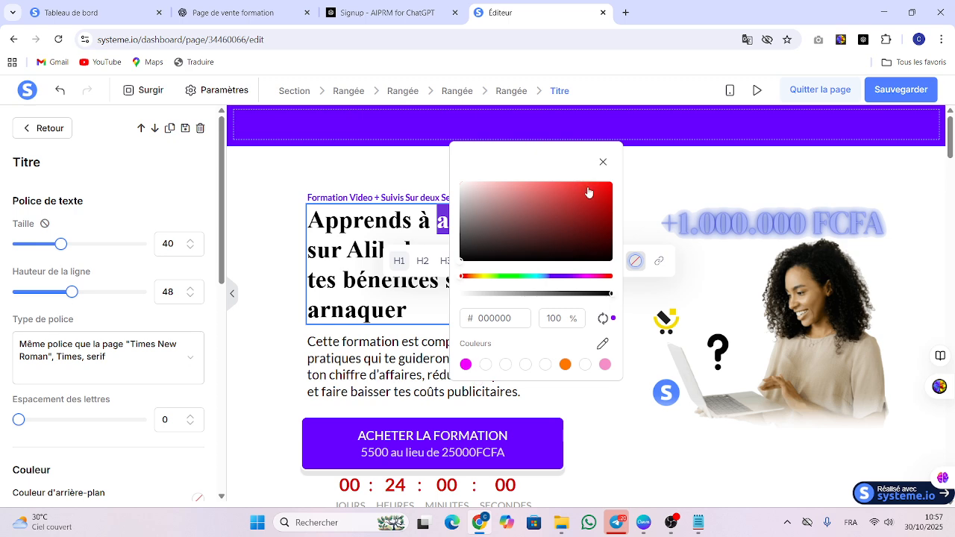
left_click(610, 184)
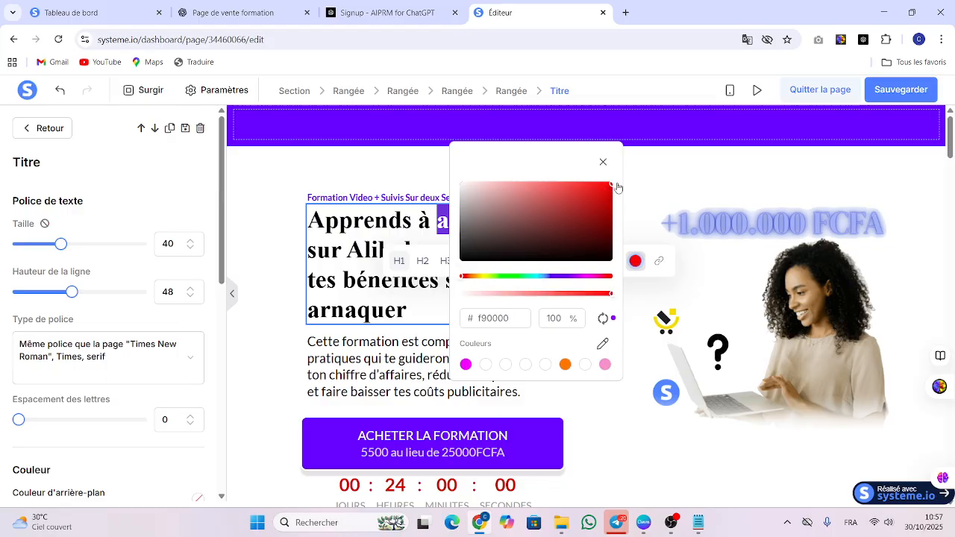
left_click(650, 163)
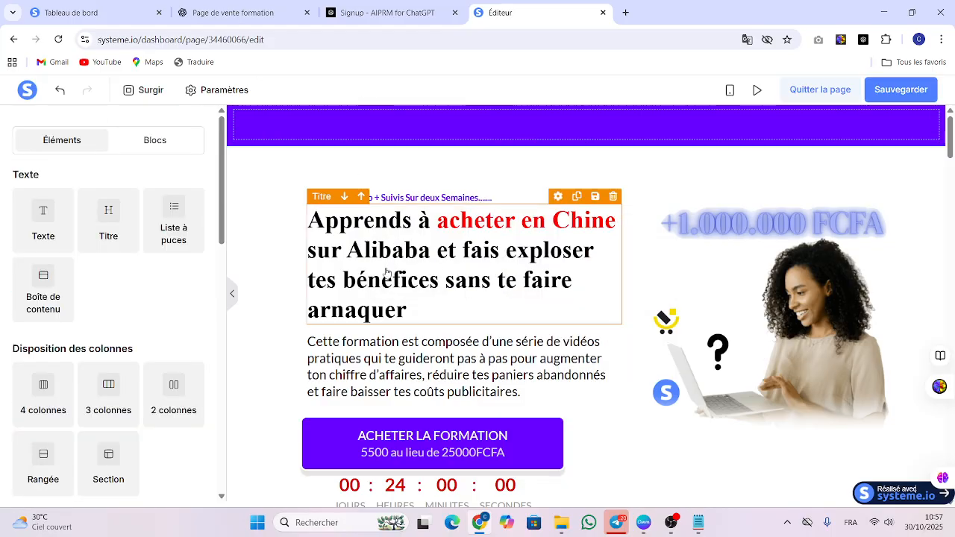
Colour the words "sans te faire arnaquer" in the hero headline red (f00808) and save the page.
left_click(475, 288)
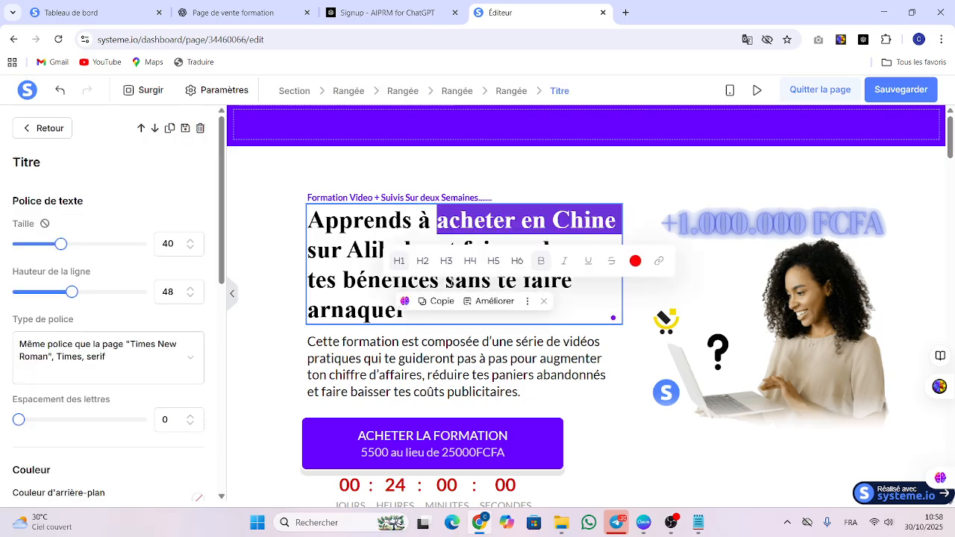
left_click_drag(437, 220, 430, 314)
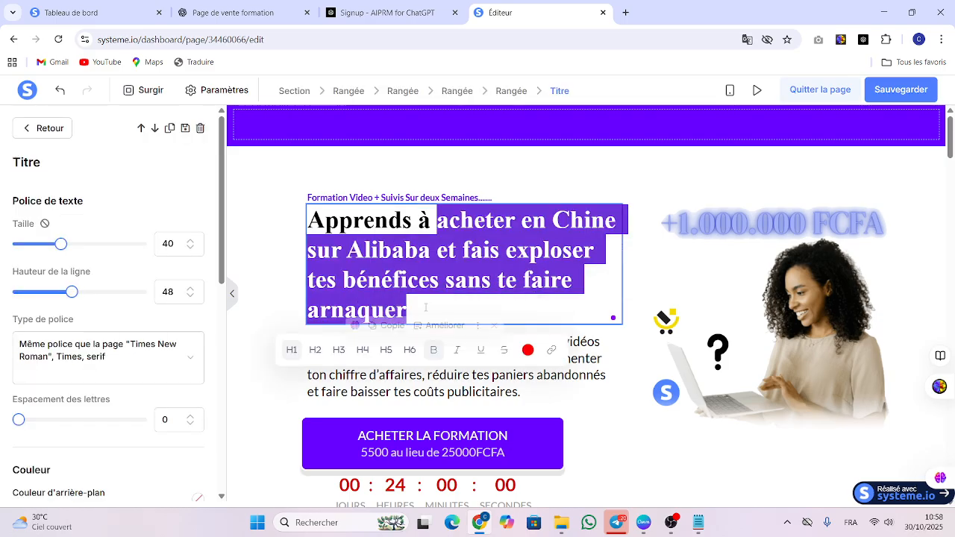
left_click(428, 311)
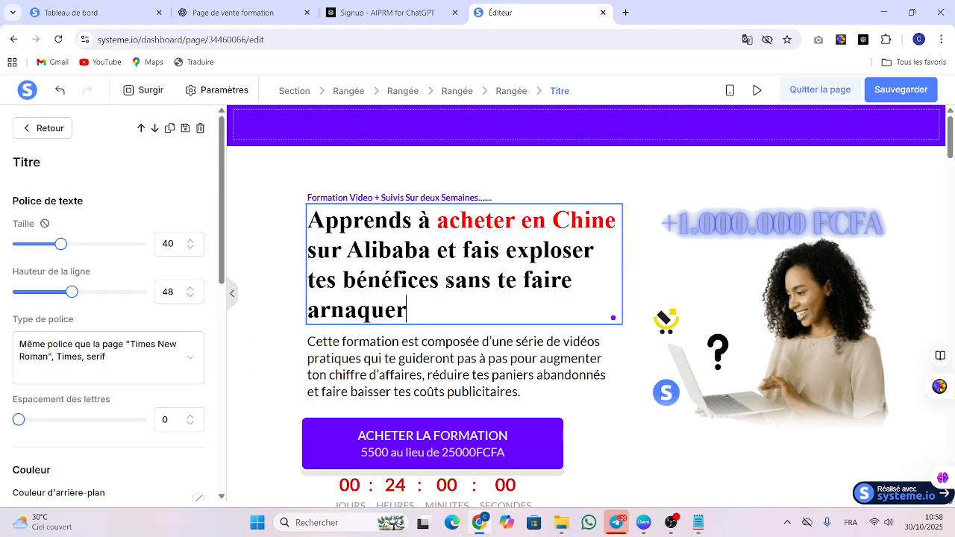
left_click_drag(447, 281, 406, 309)
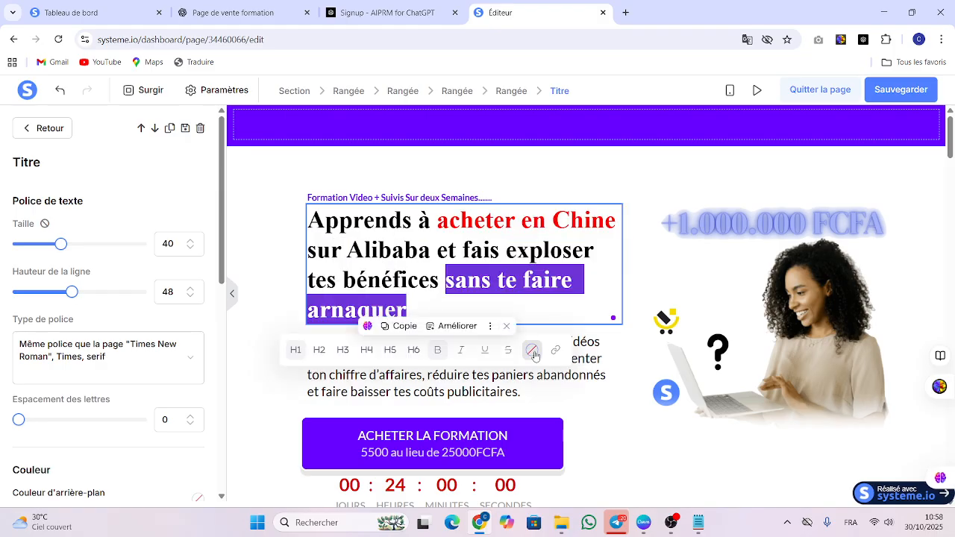
left_click(534, 355)
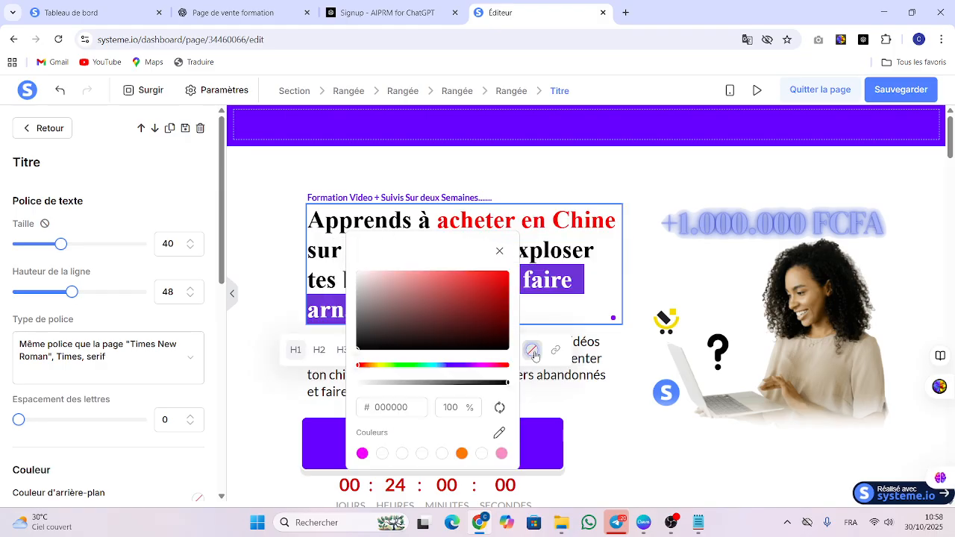
left_click(507, 274)
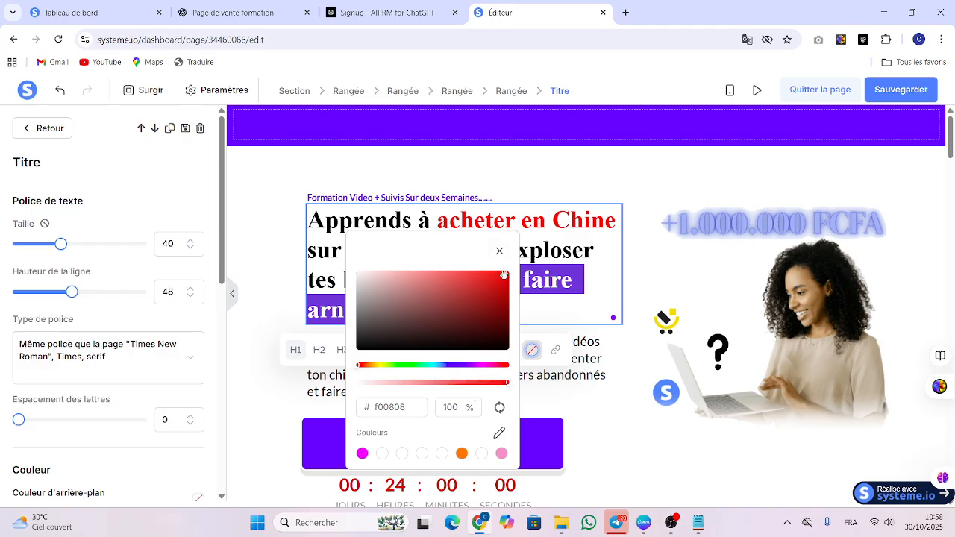
left_click(659, 211)
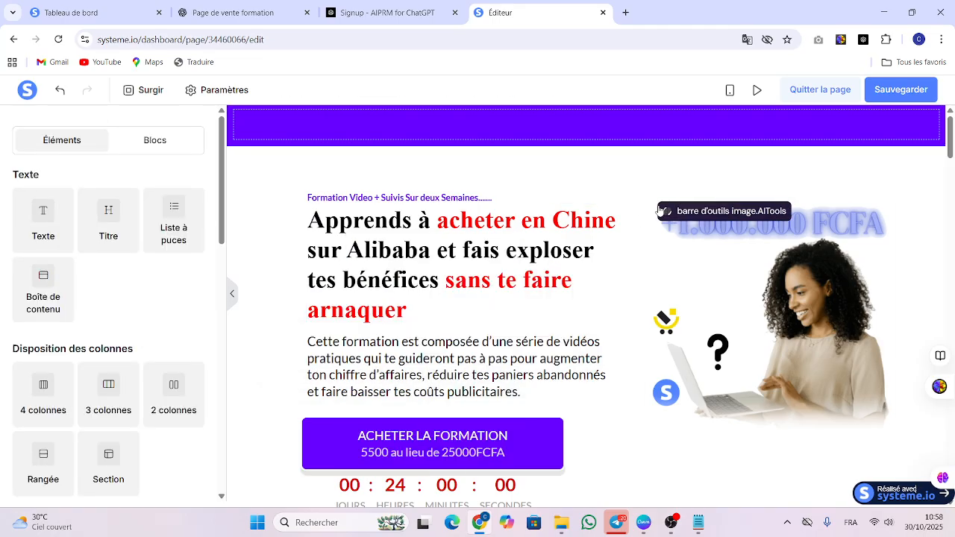
left_click(909, 92)
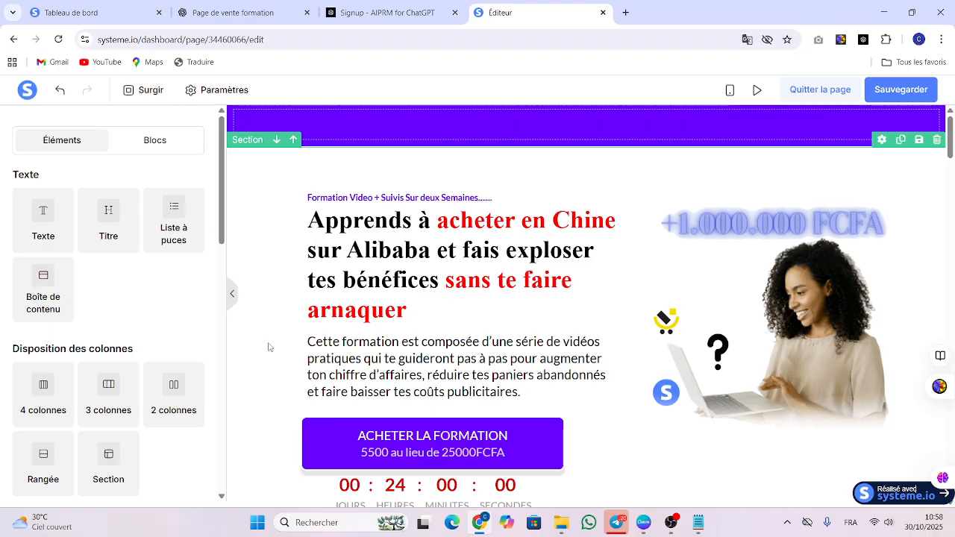
left_click_drag(440, 282, 279, 222)
left_click(406, 312)
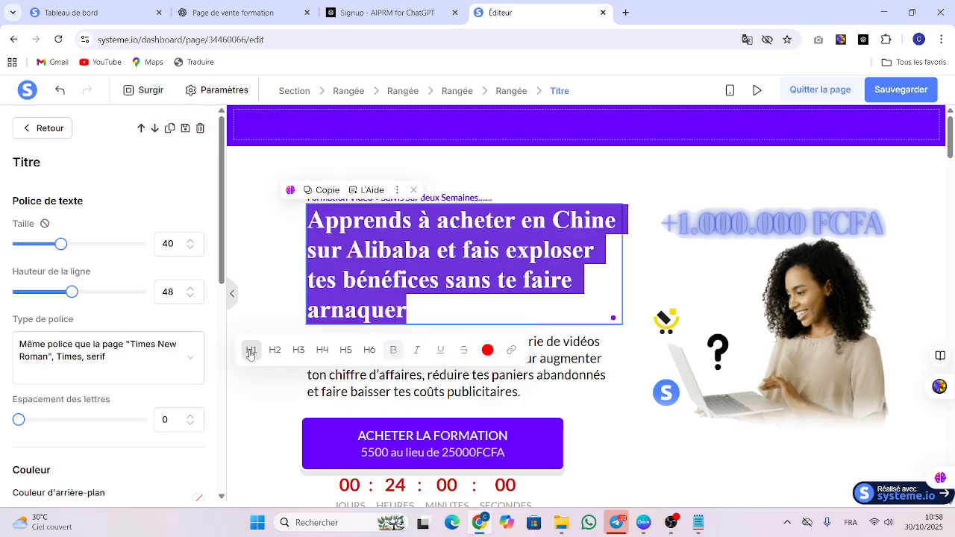
left_click(260, 282)
Replace the paragraph under the headline with ChatGPT's hero text beginning "Découvre la méthode complète qui t'apprend à trouver les bons fournisseurs" and save the page.
left_click(218, 15)
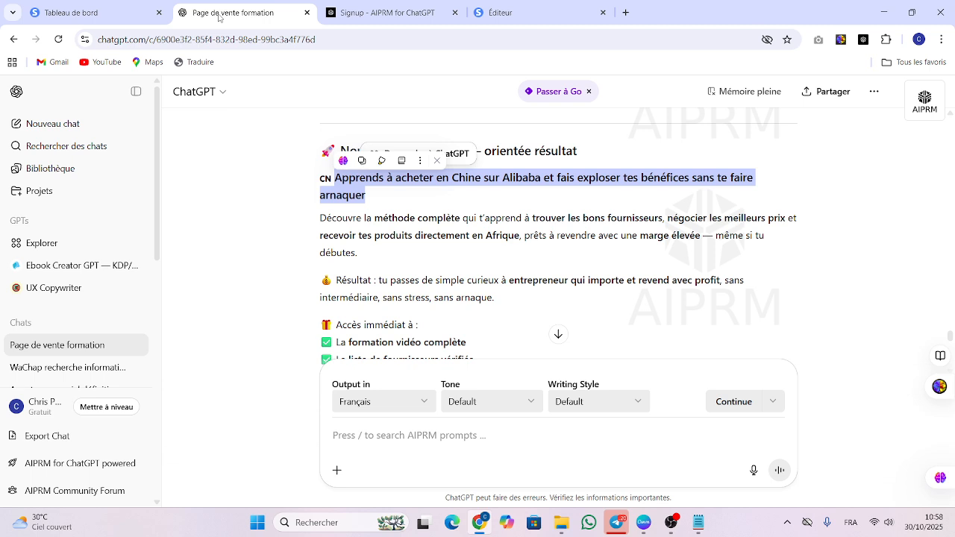
left_click_drag(372, 256, 305, 220)
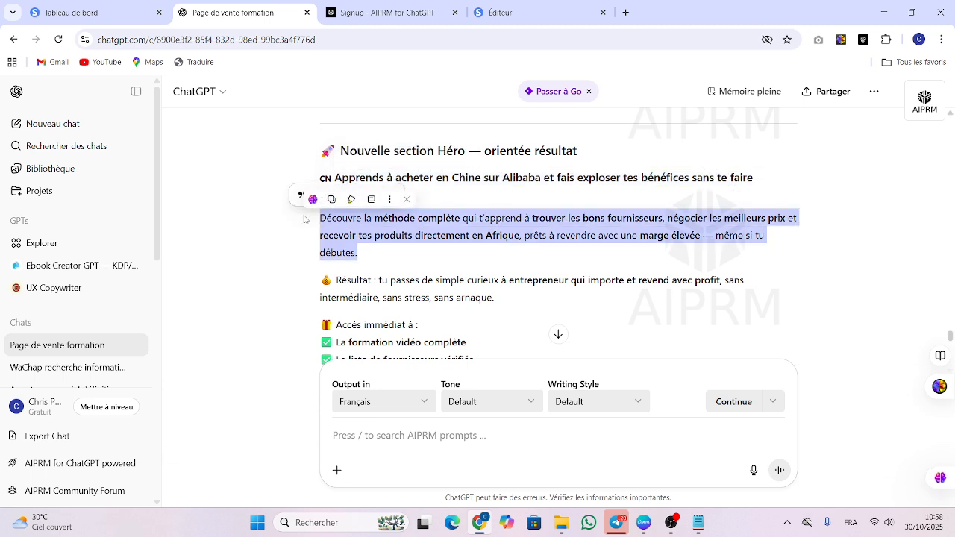
left_click(510, 10)
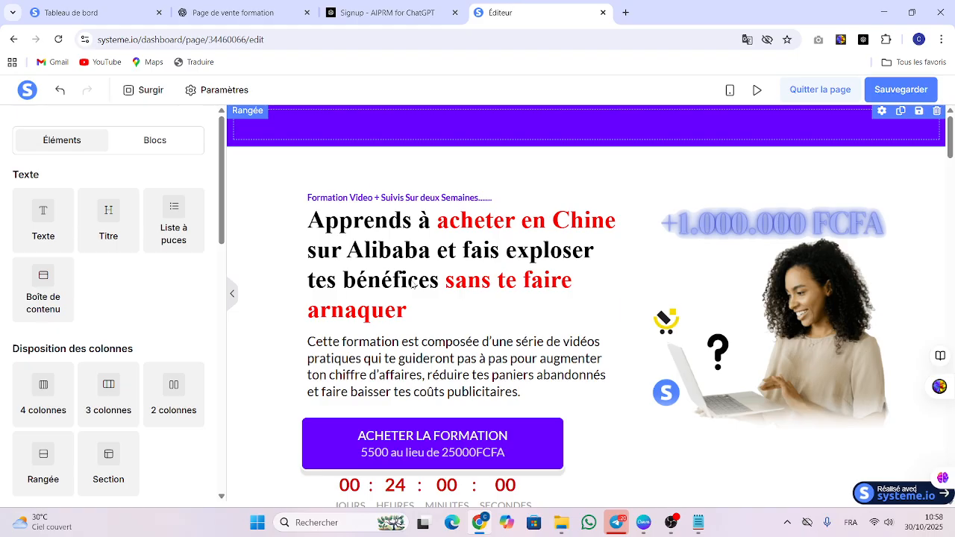
left_click(457, 357)
key("ctrl+a")
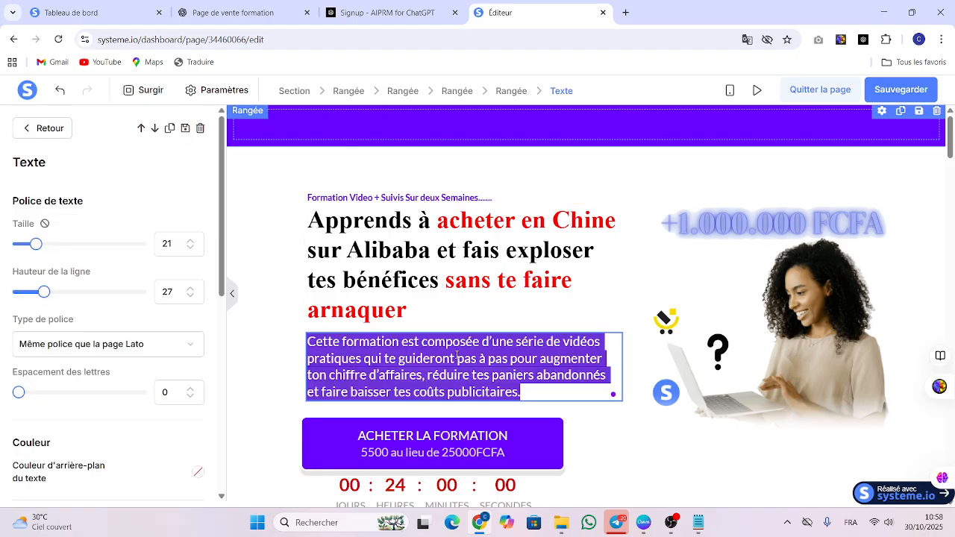
type("Découvre la méthode complète qui t’apprend à trouver les bons fournisseurs, négocier les meilleurs prix et recevoir tes produits directement en Afrique, prêts à revendre avec une marge élevée — même si tu débutes.")
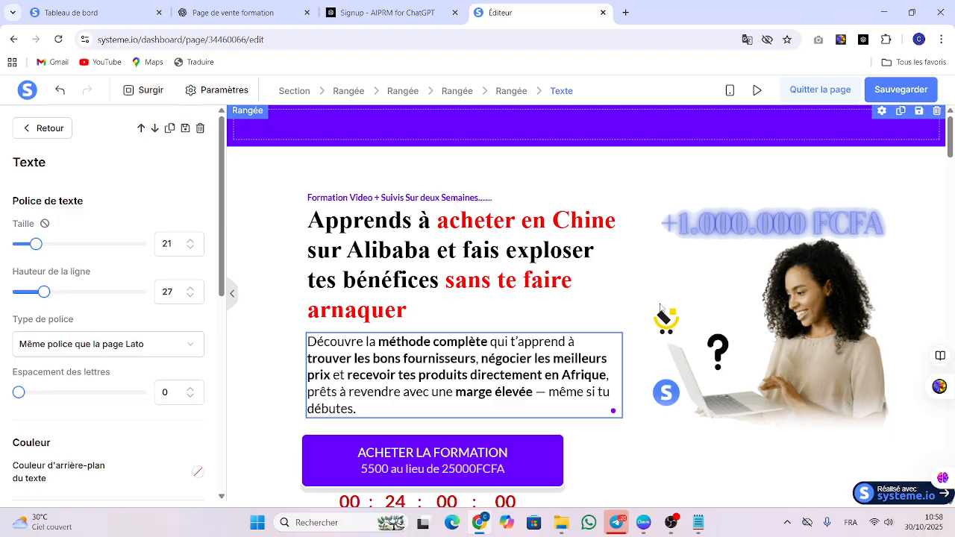
left_click(877, 91)
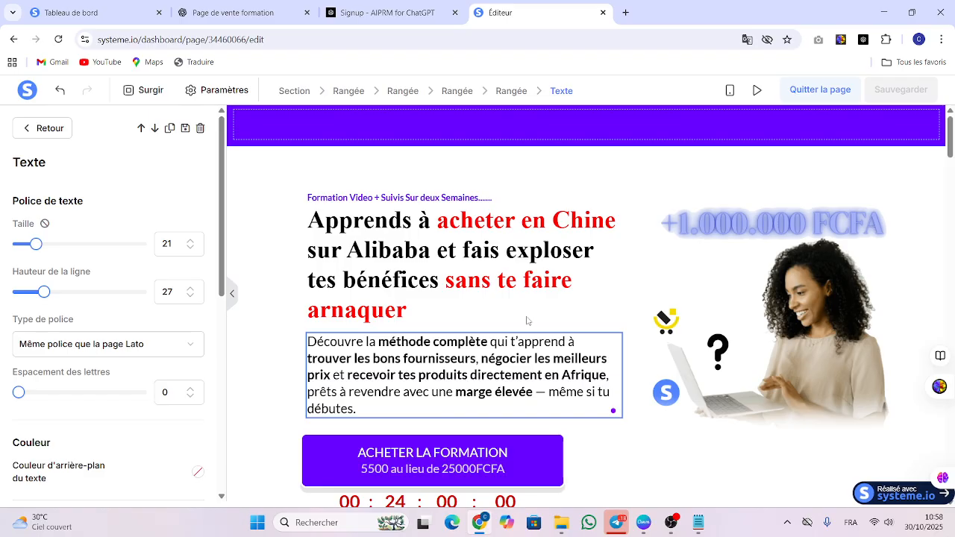
Open the settings of the "ACHETER LA FORMATION" button and examine its action, text, sub-text and colour options.
left_click(425, 463)
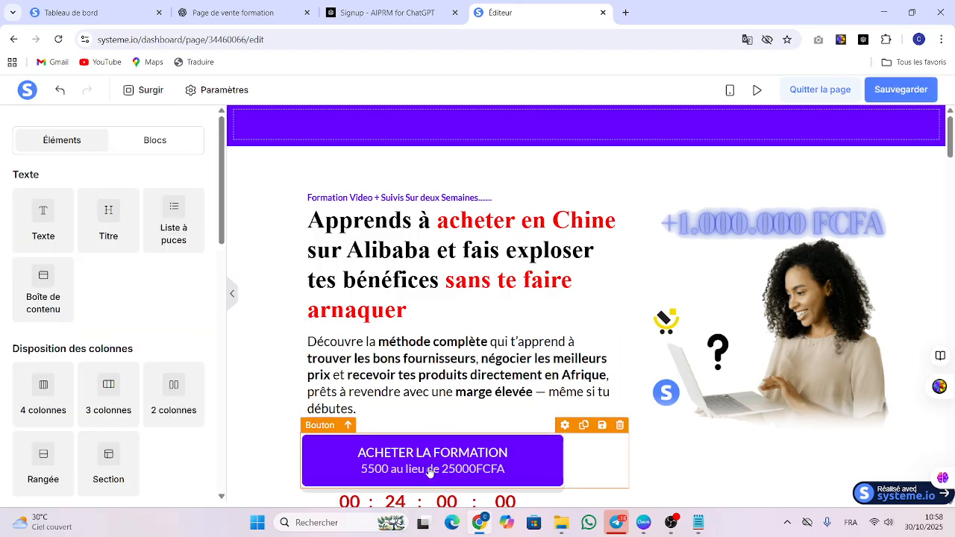
left_click(430, 470)
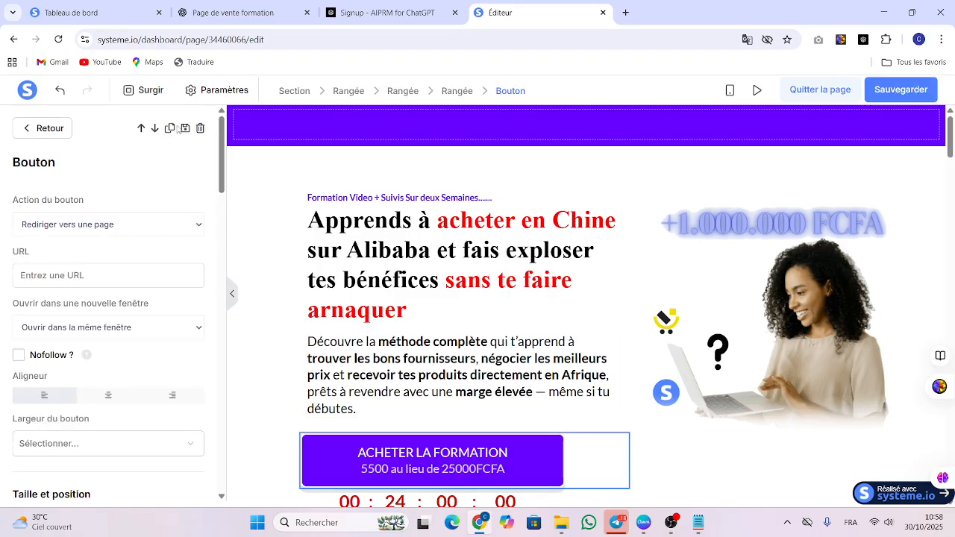
scroll(215, 256, "down", 5)
scroll(214, 256, "down", 4)
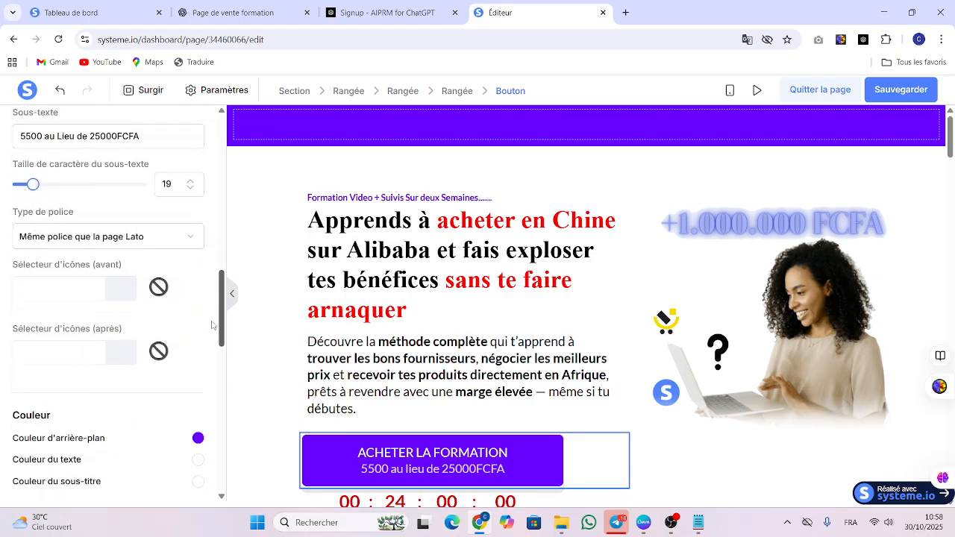
scroll(209, 285, "up", 2)
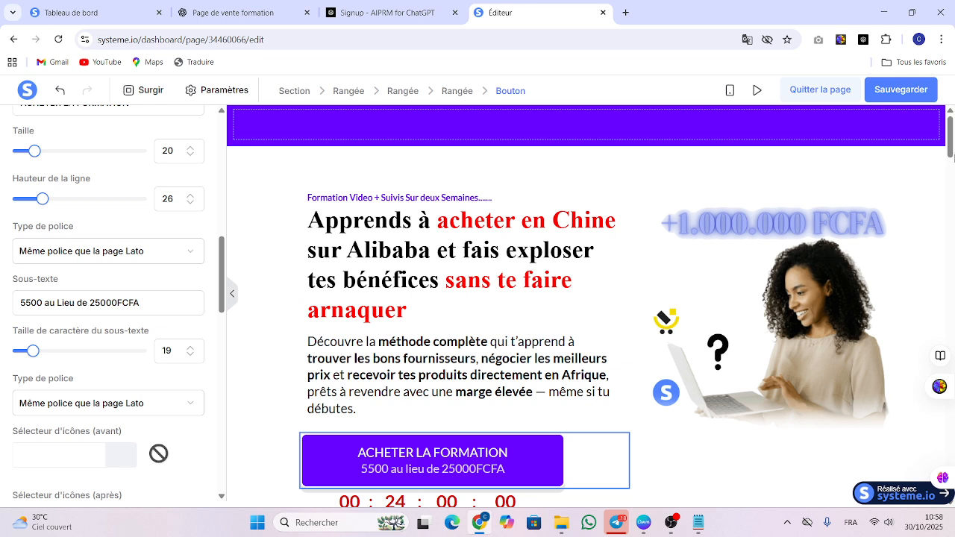
Review the template's problem section, then switch to the ChatGPT conversation and find the matching copy "Le problème que tu rencontres actuellement".
left_click_drag(952, 132, 951, 201)
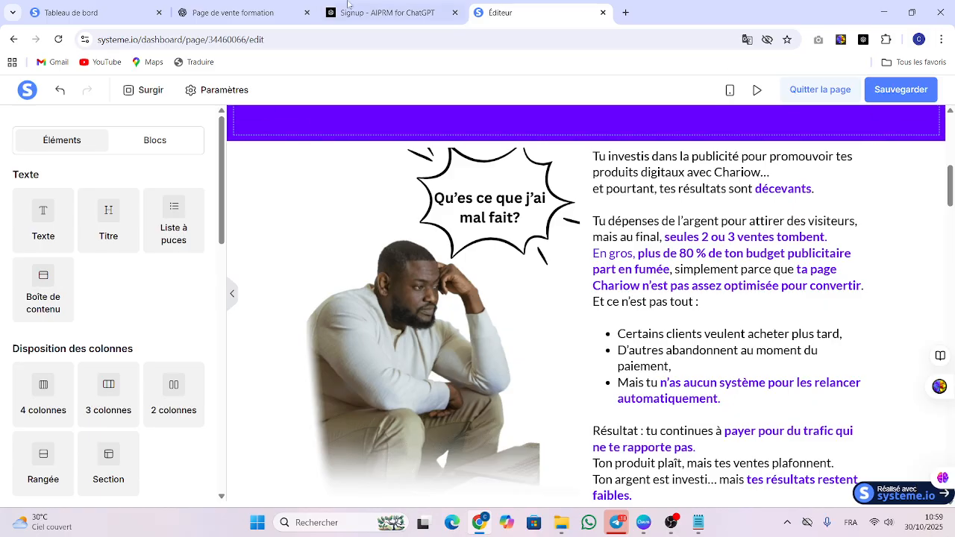
left_click(239, 13)
scroll(292, 235, "down", 4)
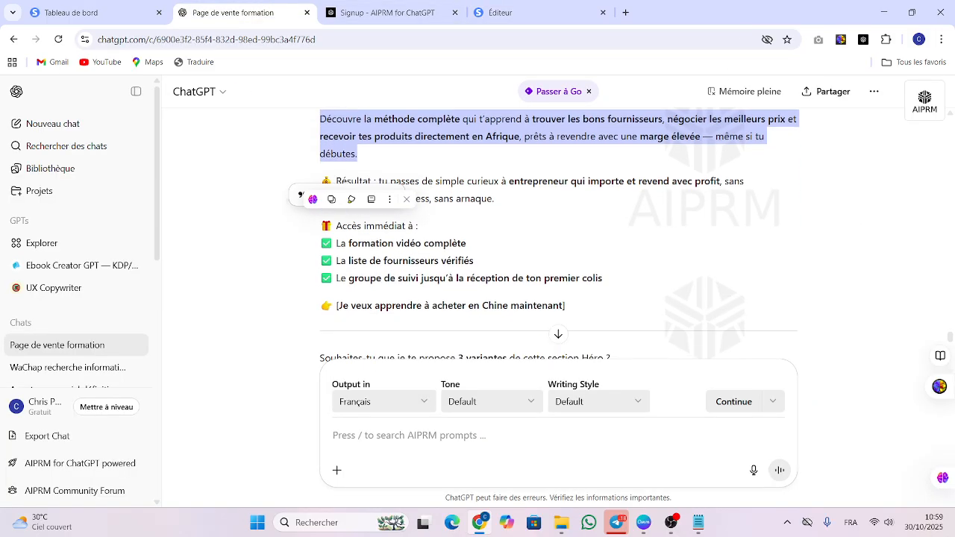
scroll(238, 141, "down", 8)
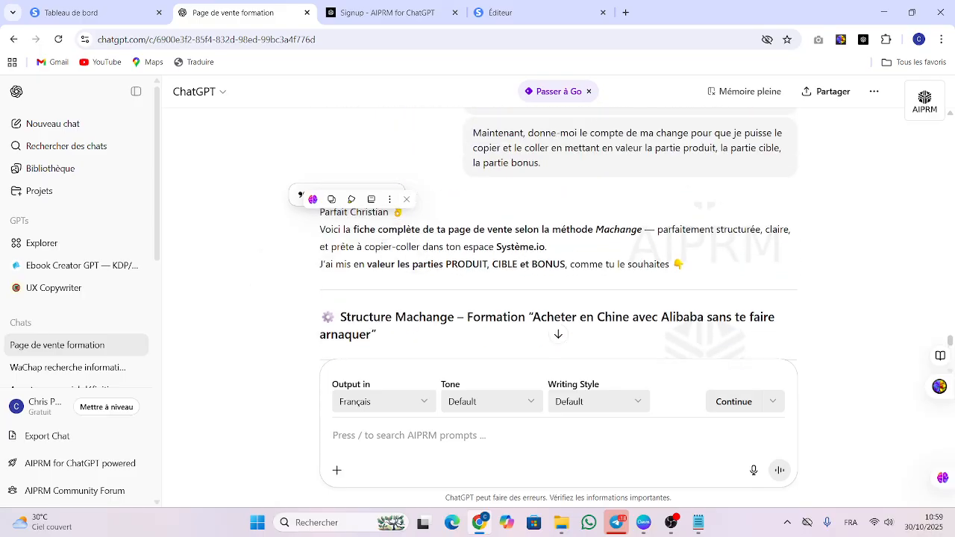
scroll(558, 231, "down", 5)
scroll(265, 259, "down", 1)
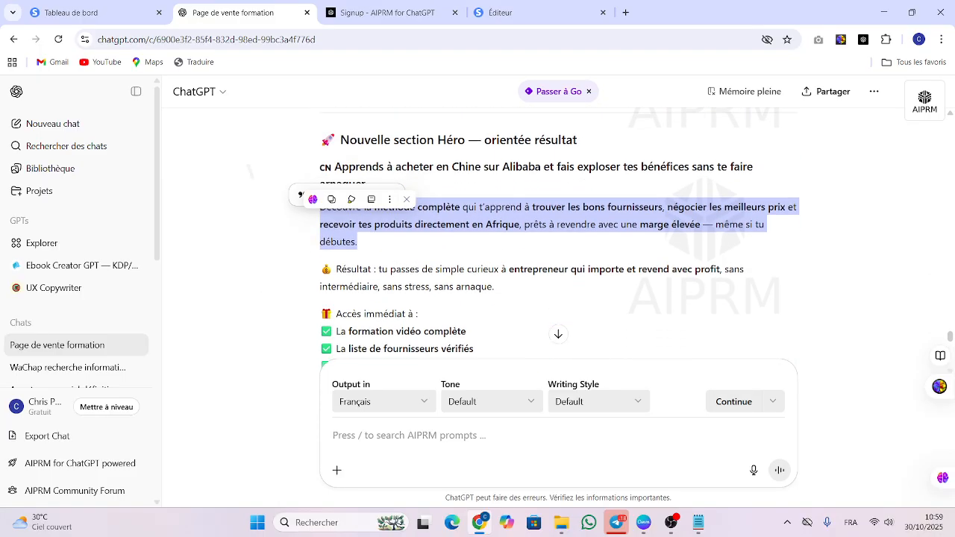
scroll(265, 254, "up", 6)
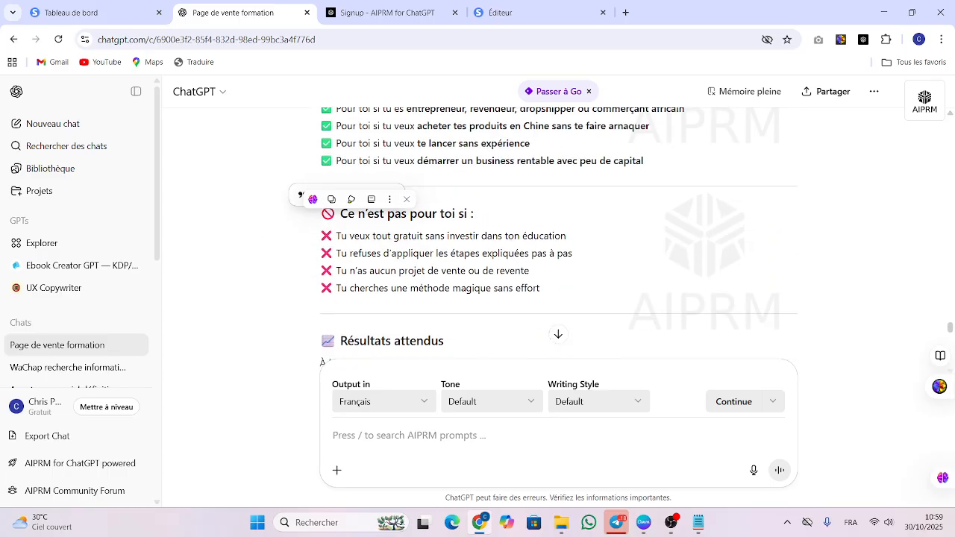
scroll(558, 232, "up", 2)
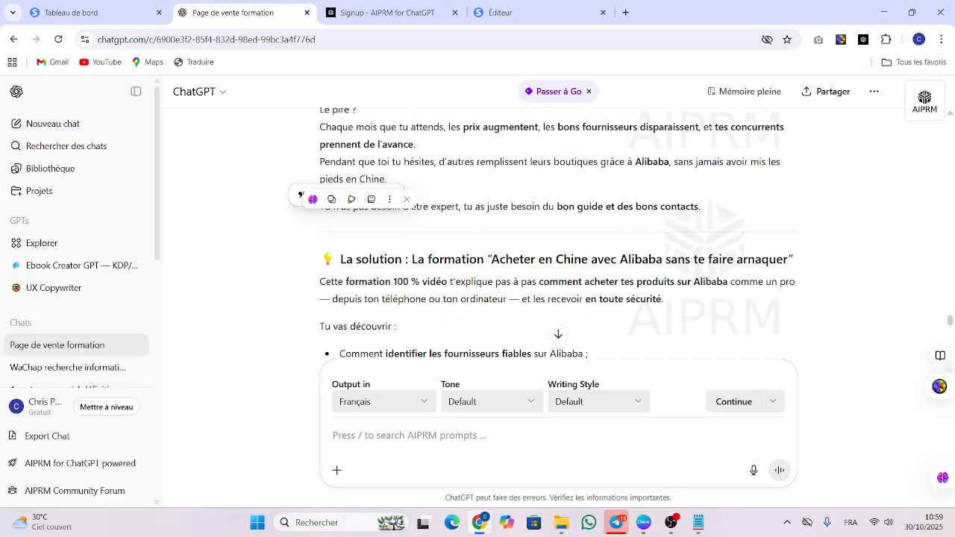
scroll(256, 265, "up", 2)
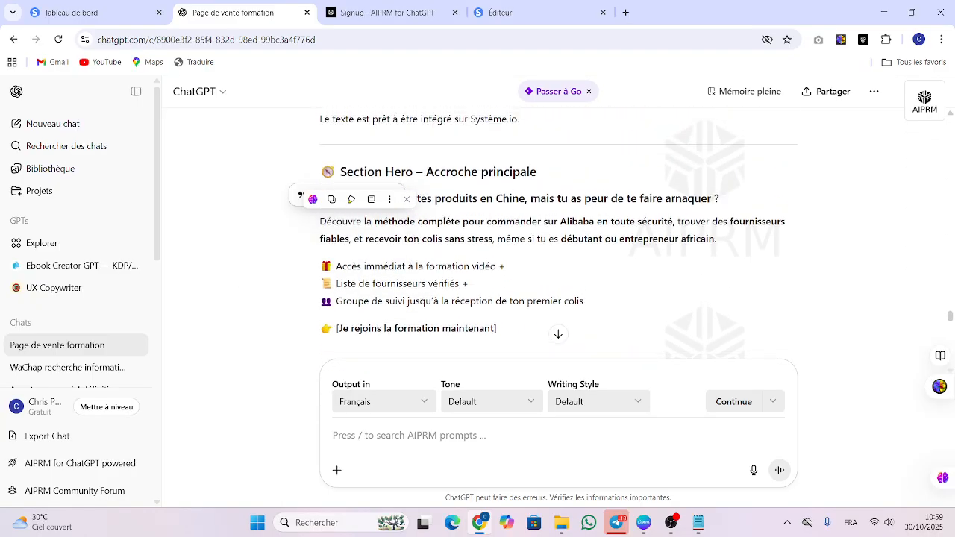
scroll(558, 231, "down", 3)
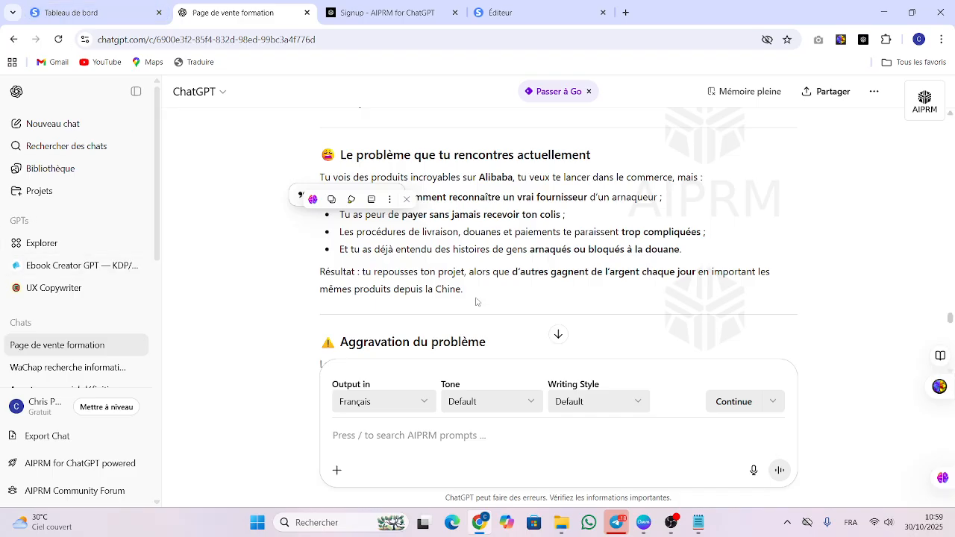
Replace the template's problem text beside the worried man with ChatGPT's section "Le problème que tu rencontres actuellement", from its heading through "depuis la Chine".
left_click_drag(477, 302, 337, 218)
key("ctrl+c")
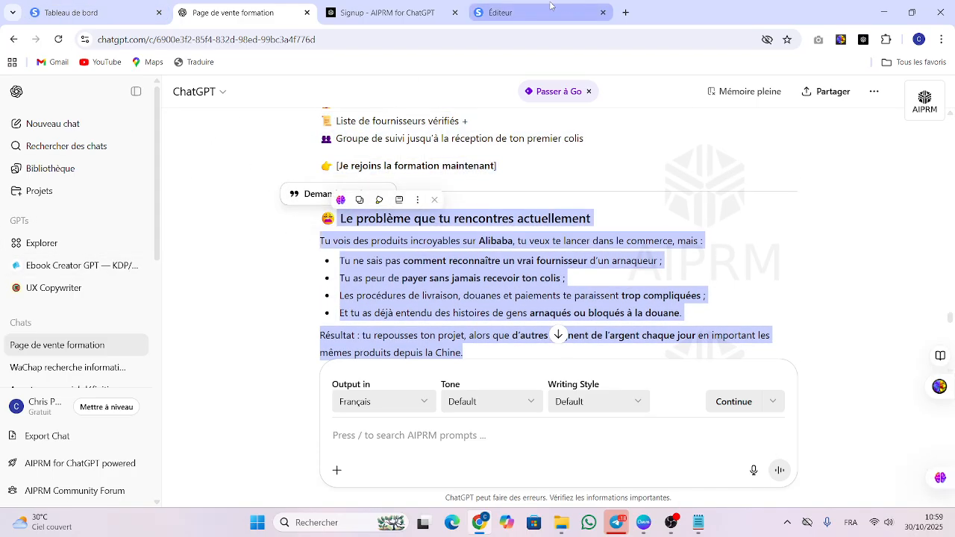
left_click(513, 12)
left_click(754, 271)
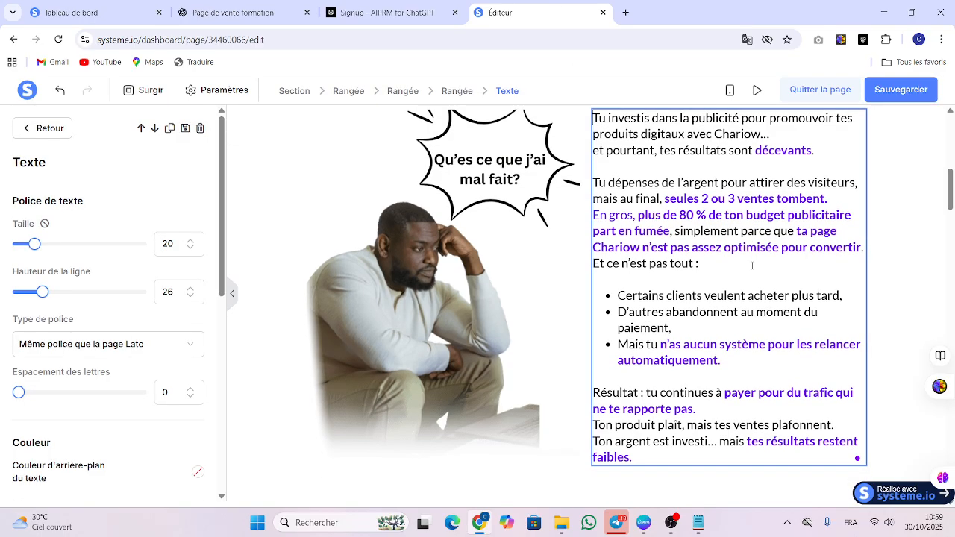
key("ctrl+a")
key("ctrl+v")
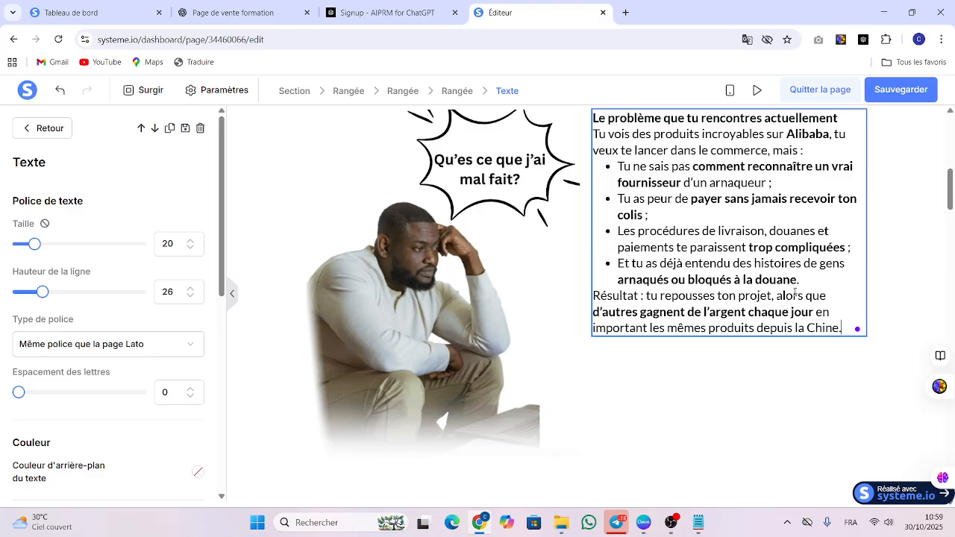
Insert a blank line before and after the bullet list in the problem text.
left_click(817, 150)
key("Return")
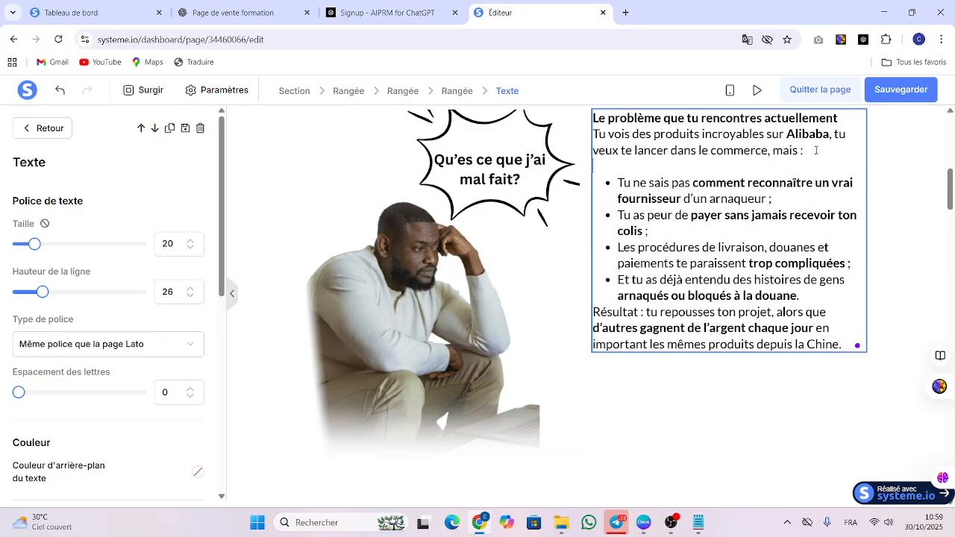
left_click(808, 299)
key("Return")
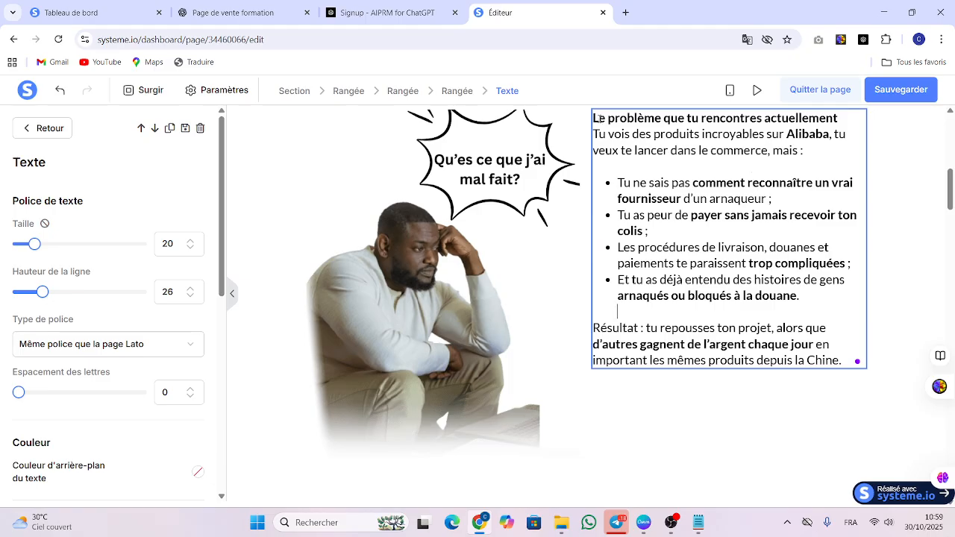
Colour the heading "Le problème que tu rencontres actuellement" red.
left_click_drag(608, 119, 576, 180)
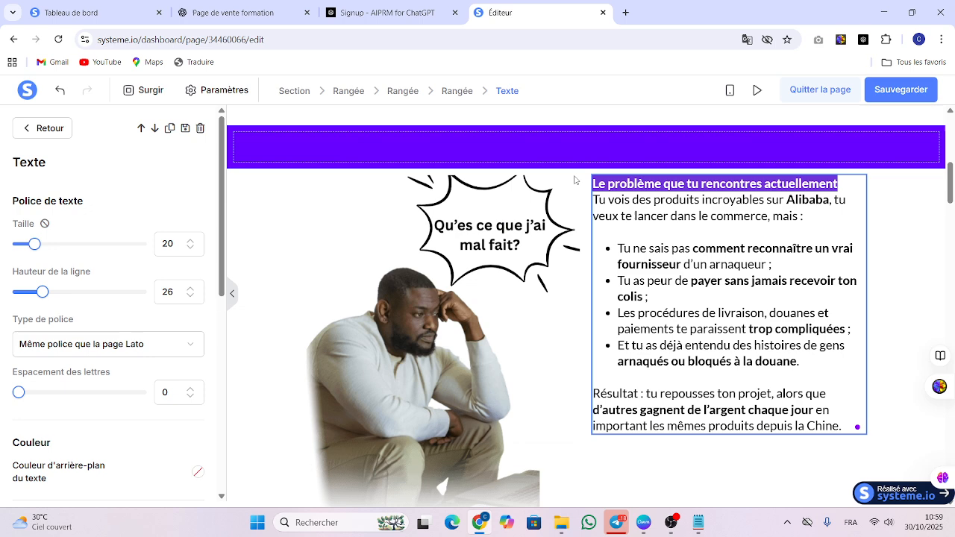
left_click(627, 234)
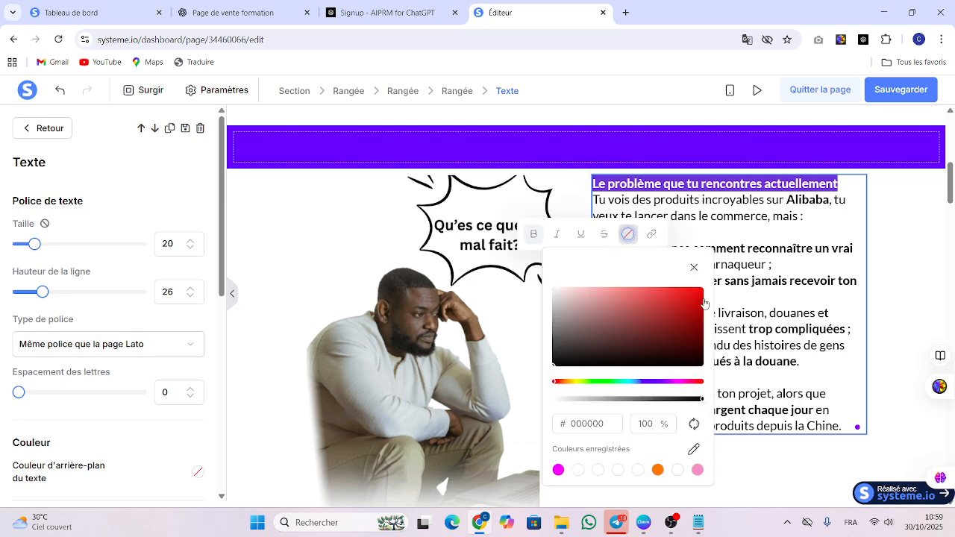
left_click_drag(696, 298, 705, 286)
left_click(925, 209)
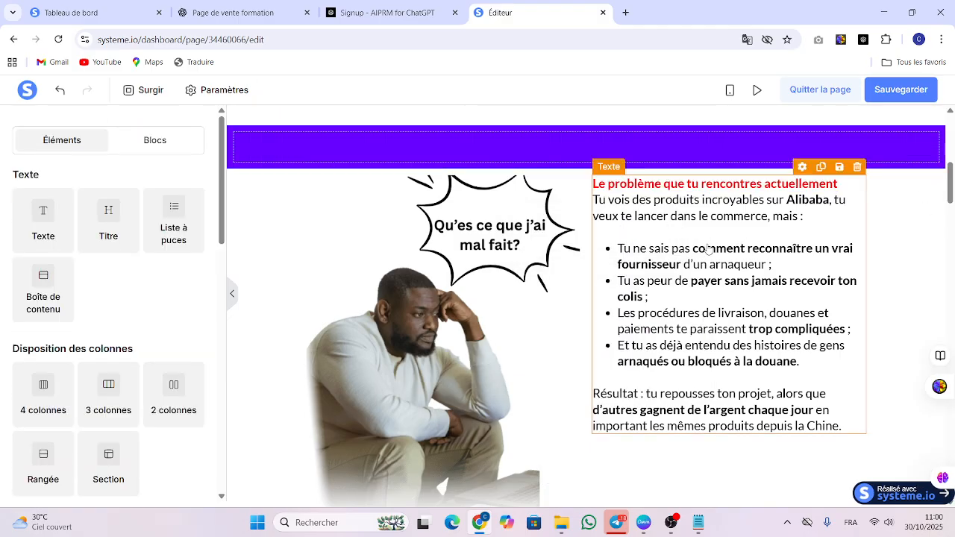
Try to colour the word "Alibaba" in the problem text red (e70c0c).
left_click(789, 200)
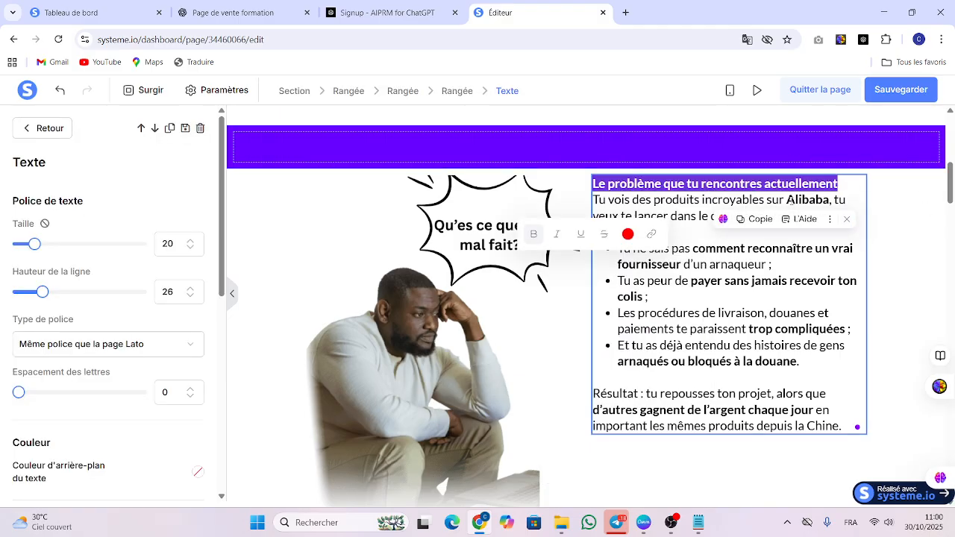
left_click_drag(786, 200, 829, 200)
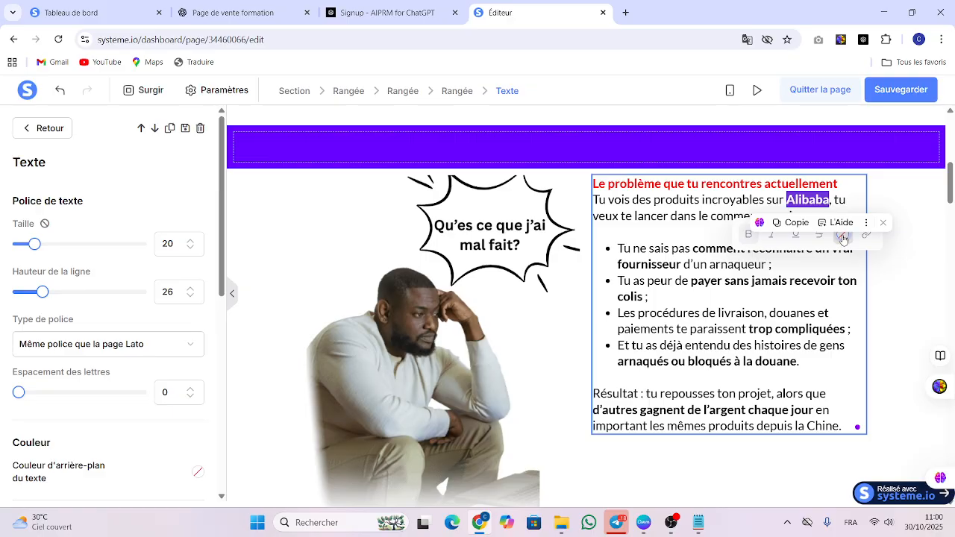
left_click(843, 237)
left_click(911, 295)
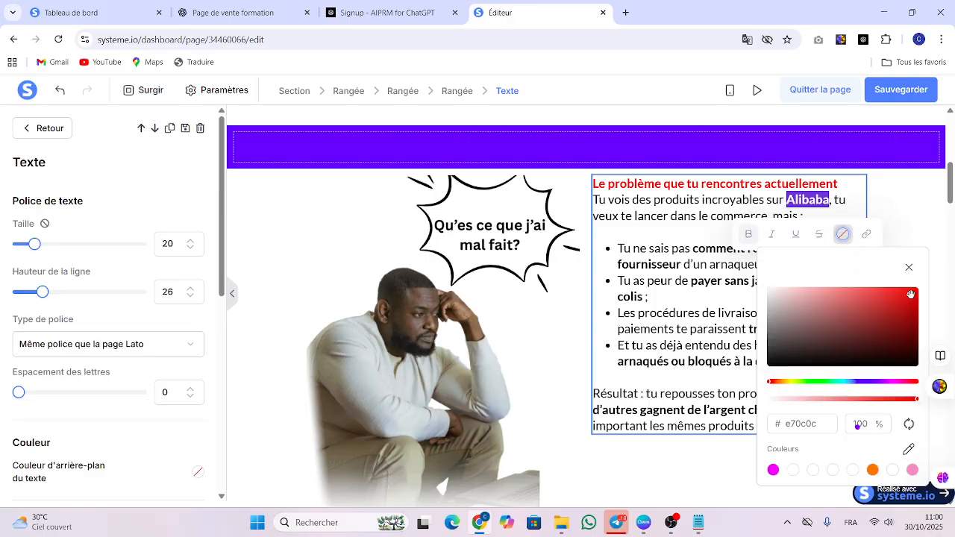
left_click(921, 208)
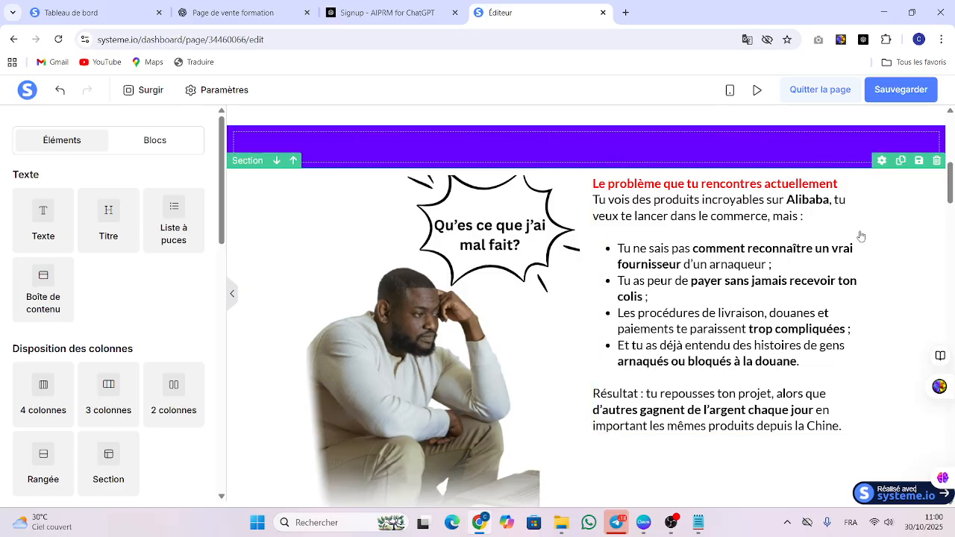
Colour the word "Alibaba" in the problem text's first sentence red (f30404).
double_click(795, 203)
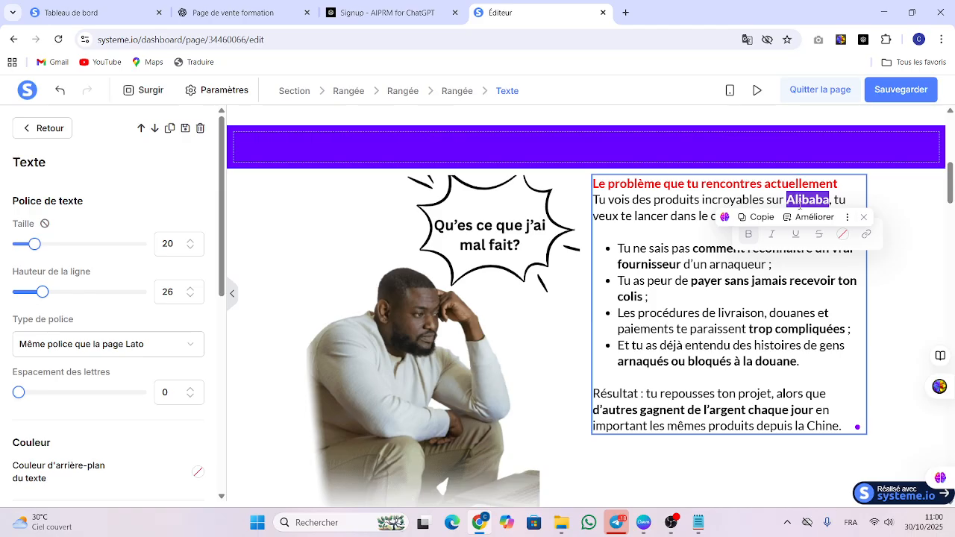
left_click(841, 234)
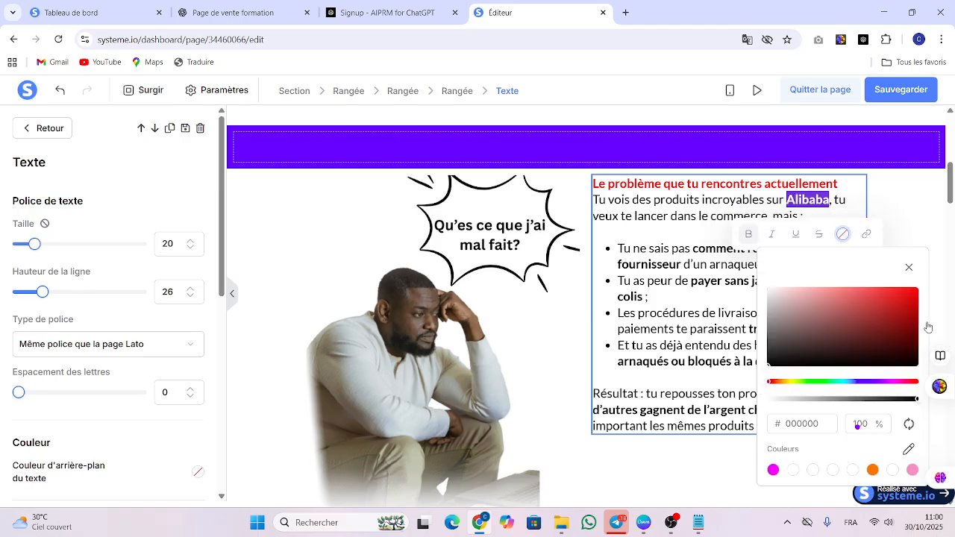
left_click(917, 293)
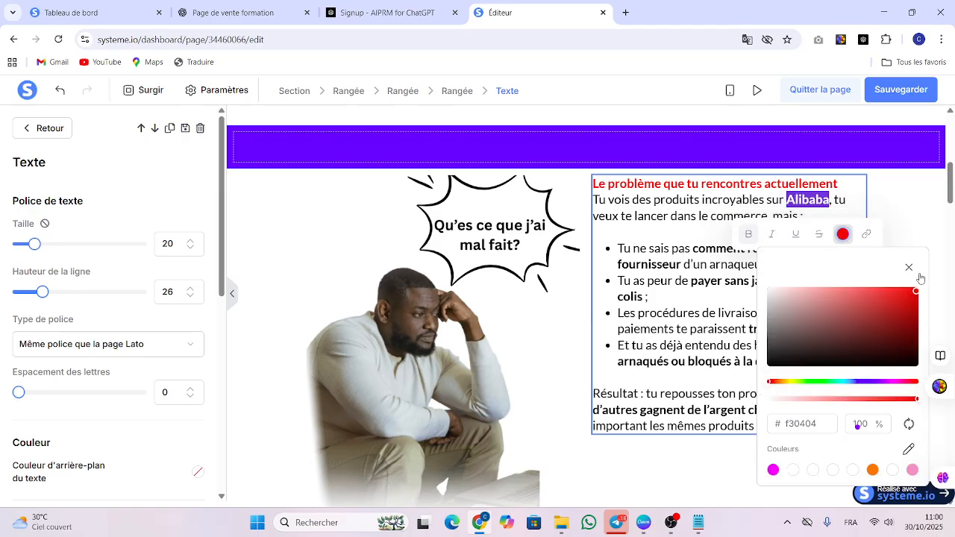
left_click(908, 267)
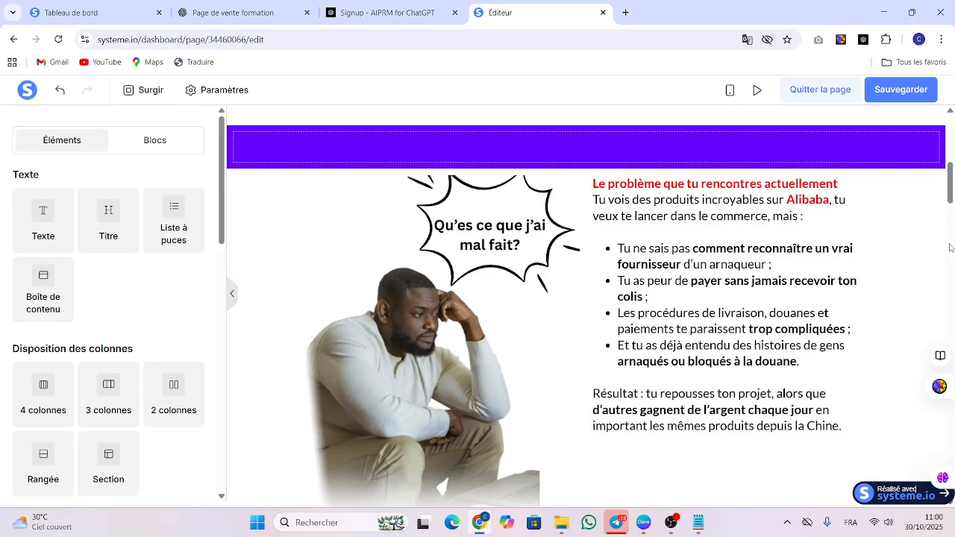
Colour "comment reconnaître un vrai fournisseur" in the first bullet red and save the page.
left_click(705, 246)
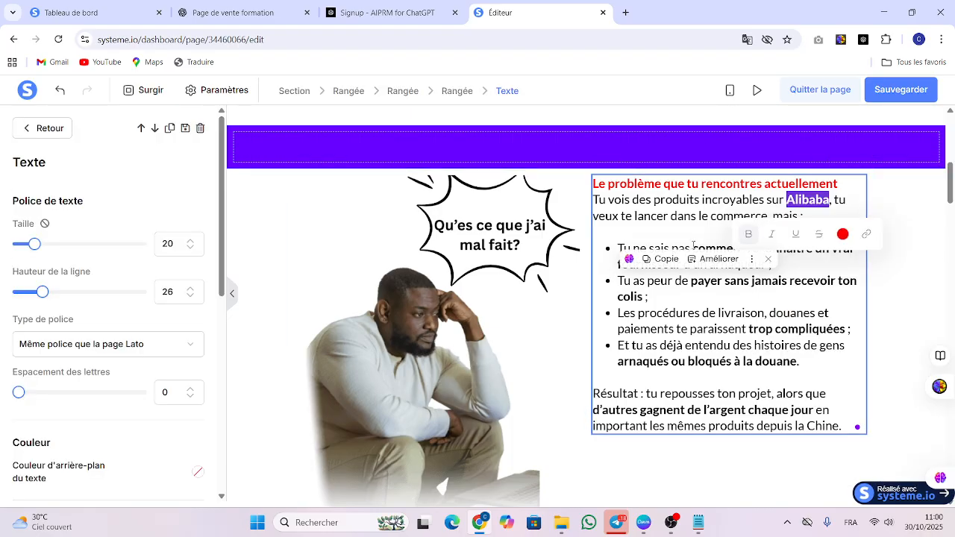
double_click(717, 248)
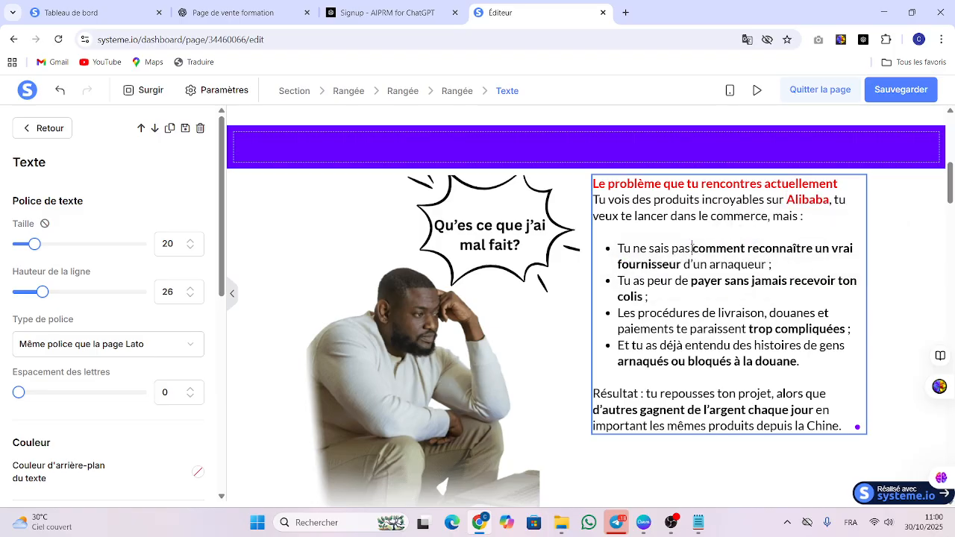
left_click_drag(692, 249, 685, 264)
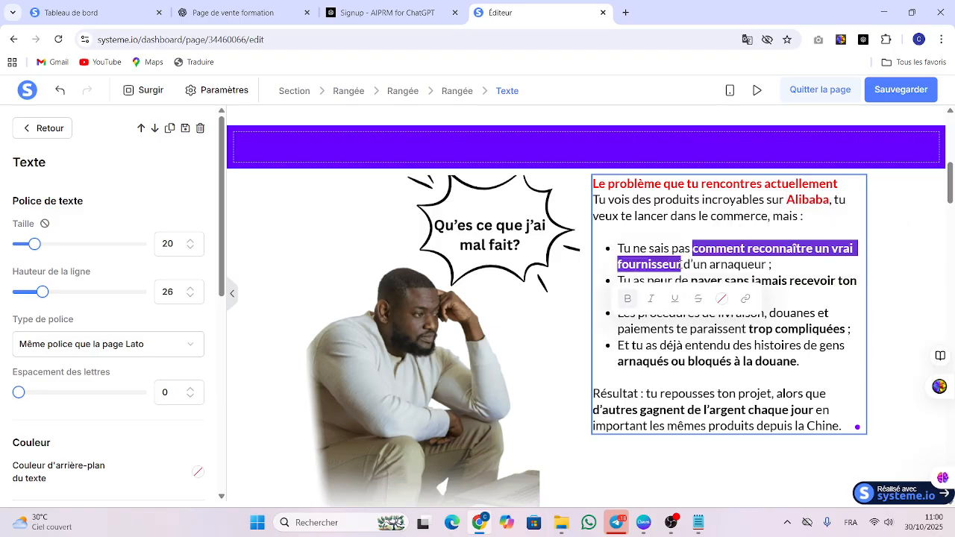
left_click(721, 299)
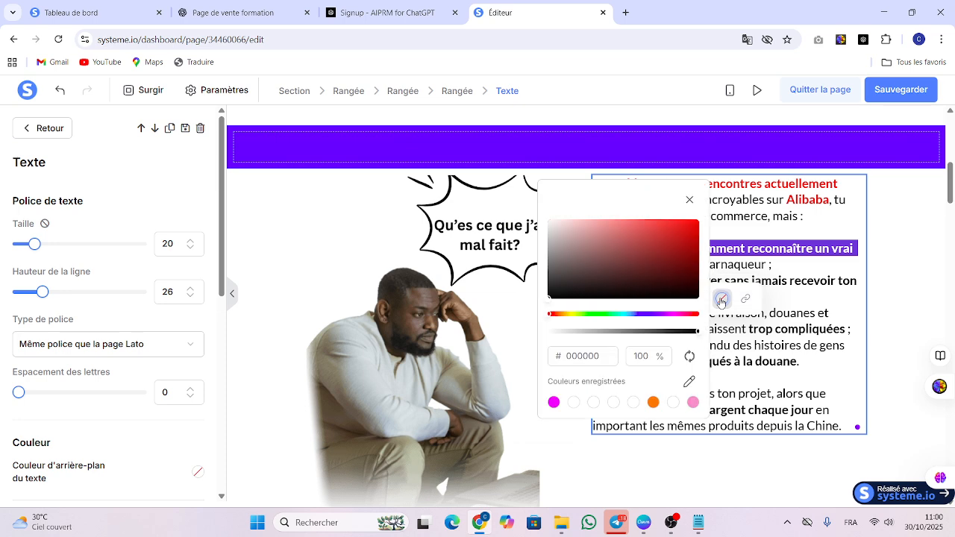
left_click(693, 222)
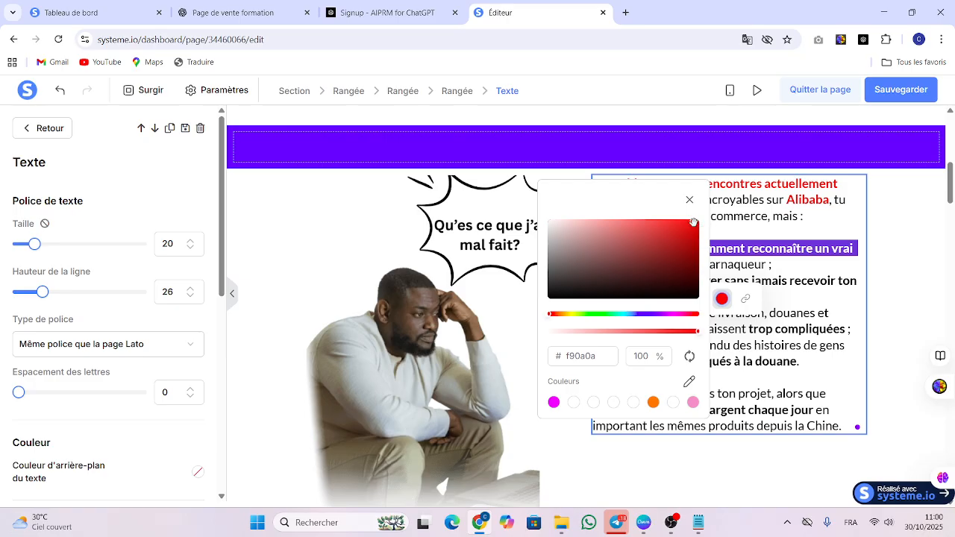
left_click_drag(694, 222, 700, 225)
left_click(873, 224)
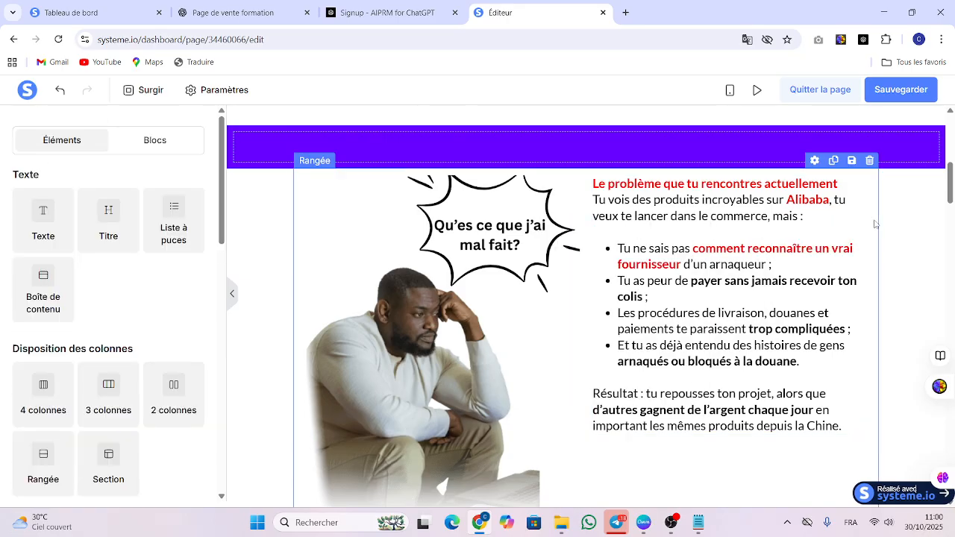
left_click(894, 91)
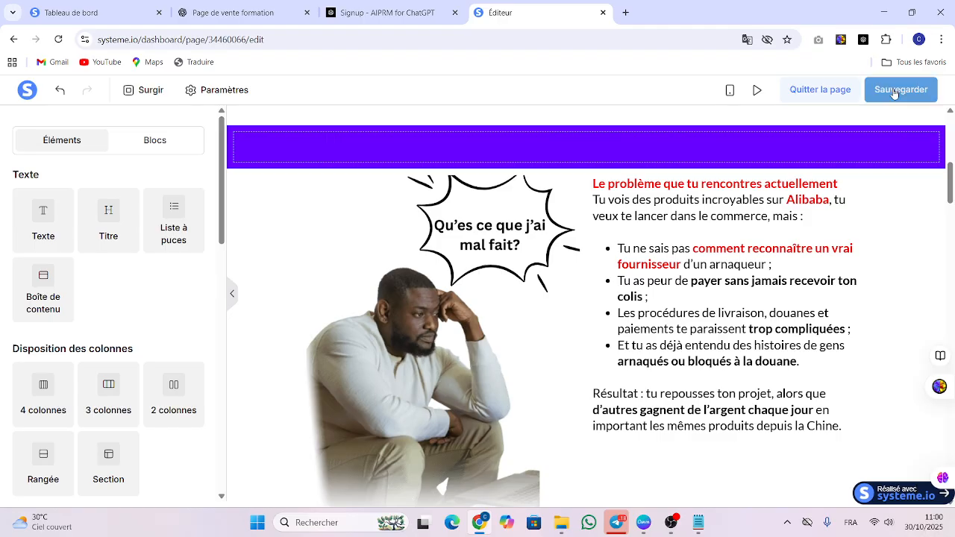
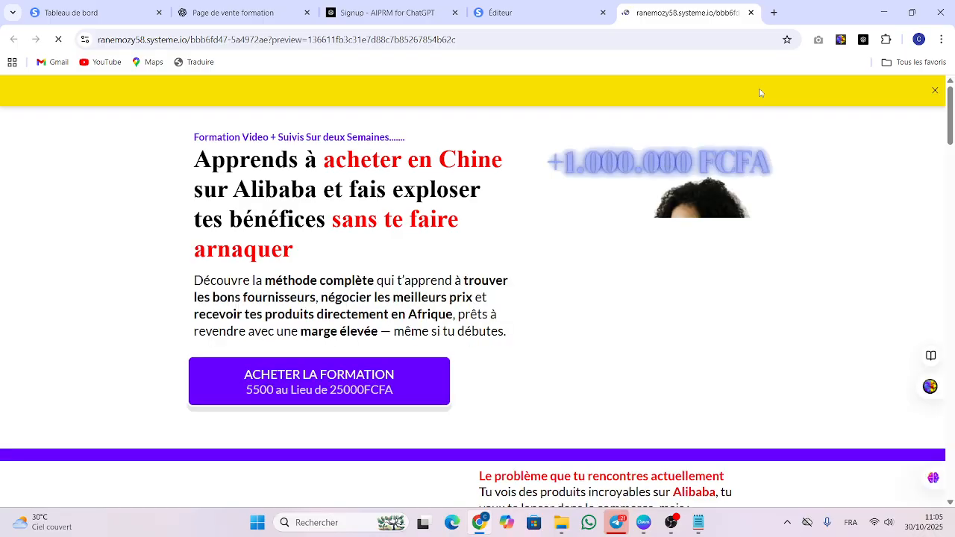
Review the page preview down to the two audience boxes, then return to the editor and examine their template texts.
scroll(759, 92, "down", 5)
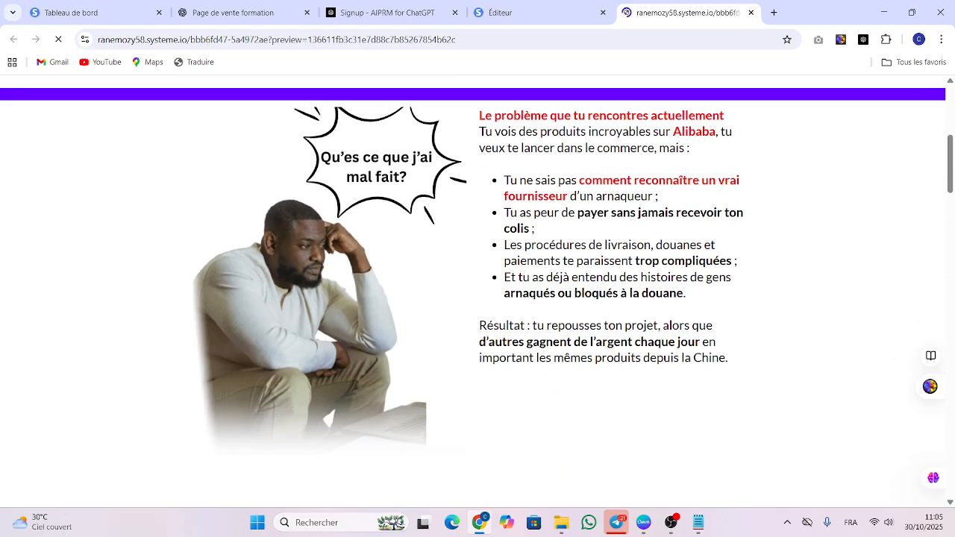
scroll(473, 291, "down", 10)
scroll(473, 291, "up", 4)
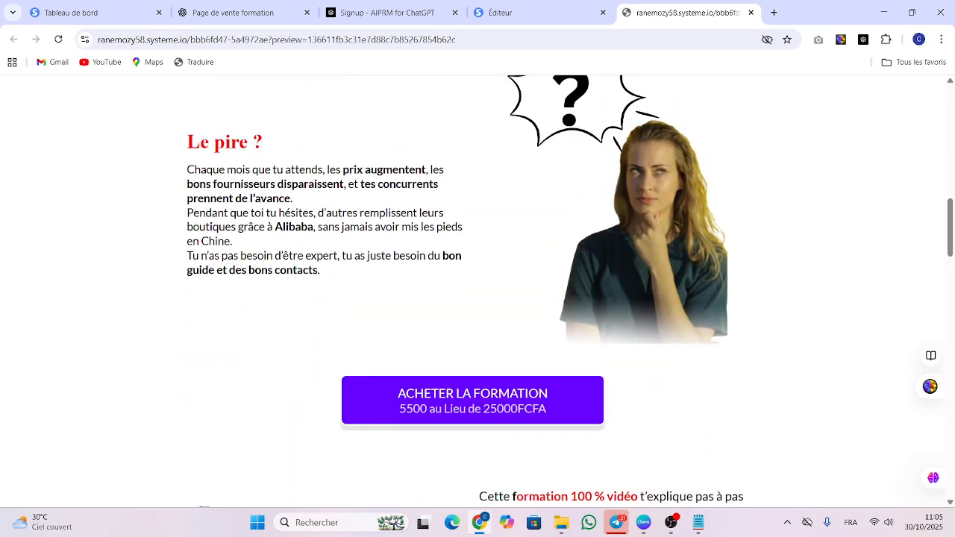
scroll(477, 290, "down", 7)
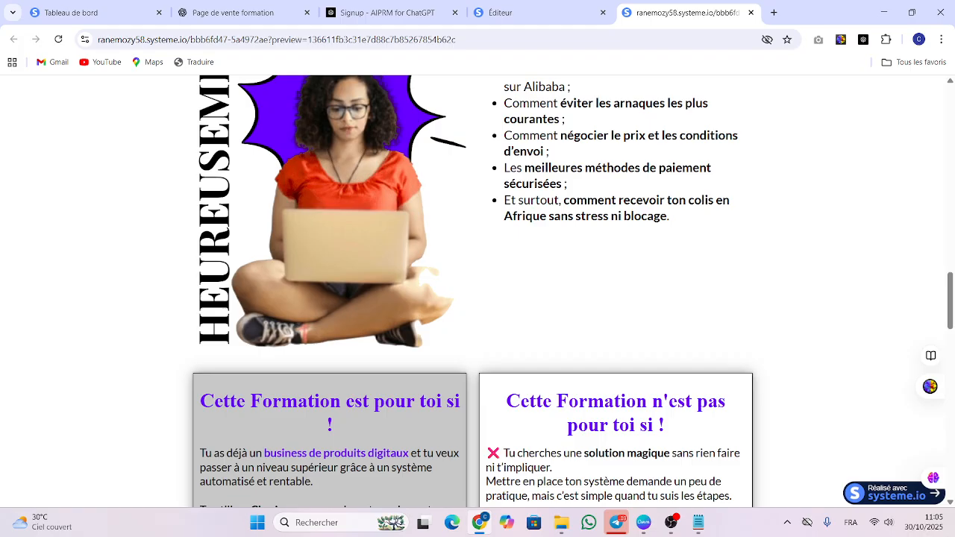
left_click(516, 14)
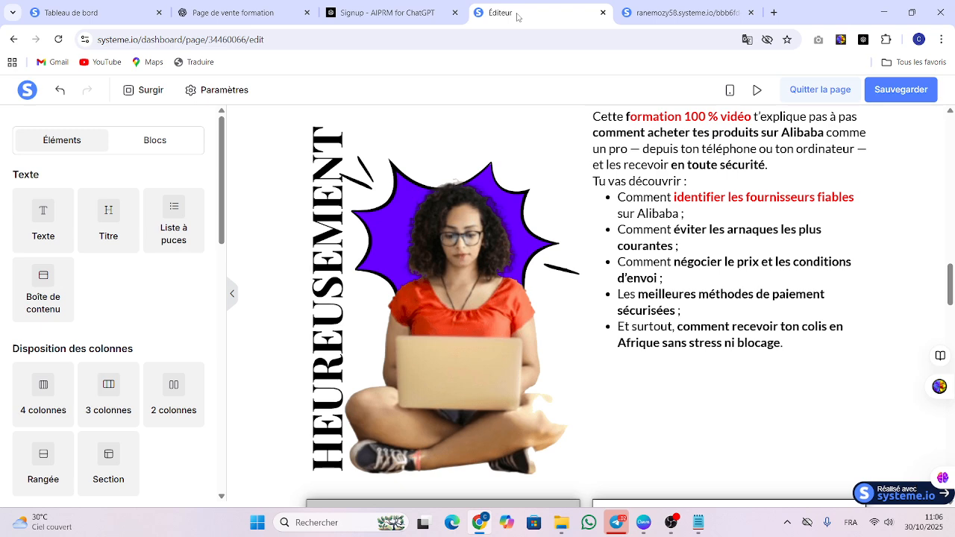
scroll(900, 289, "down", 5)
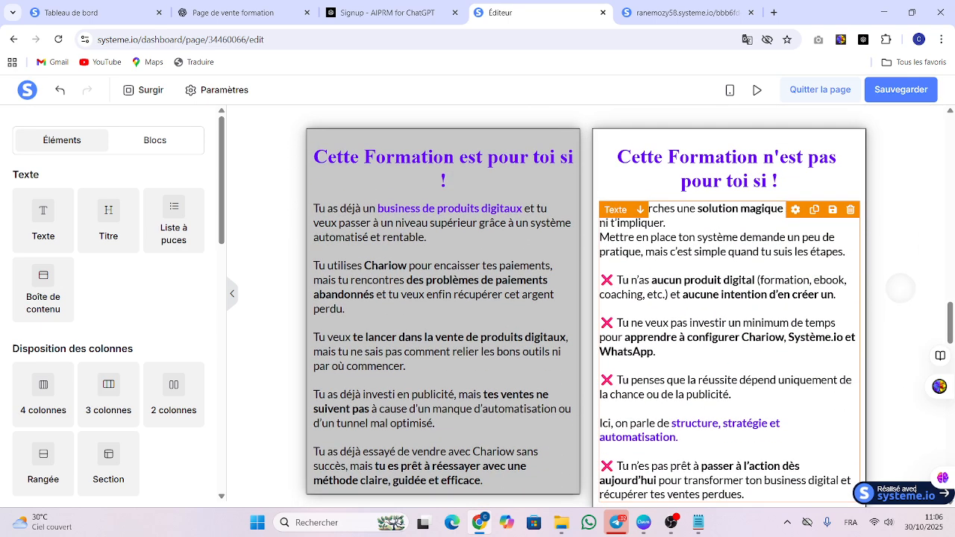
Switch to the ChatGPT conversation and copy the section "Pour qui est cette formation ?" with its four checkmarked lines.
left_click(215, 12)
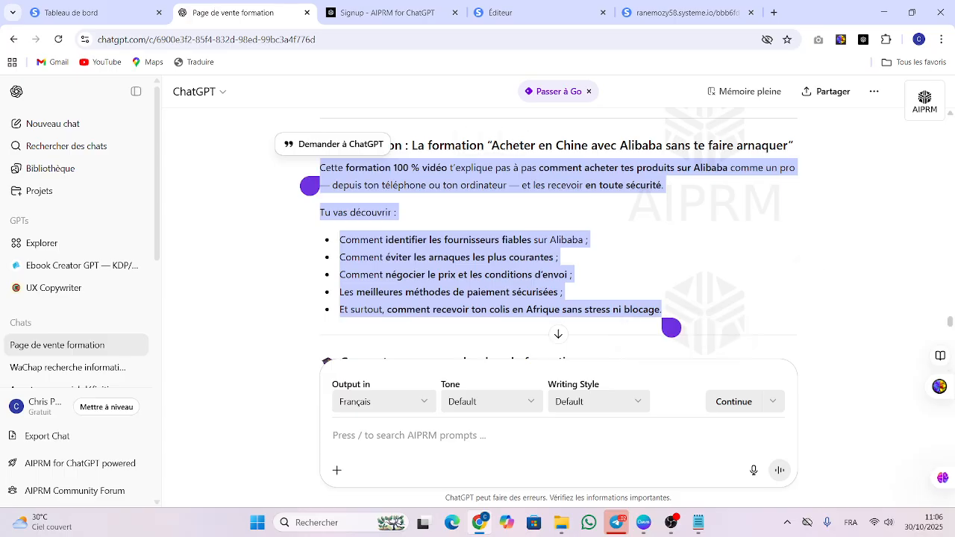
scroll(550, 284, "down", 2)
left_click(550, 284)
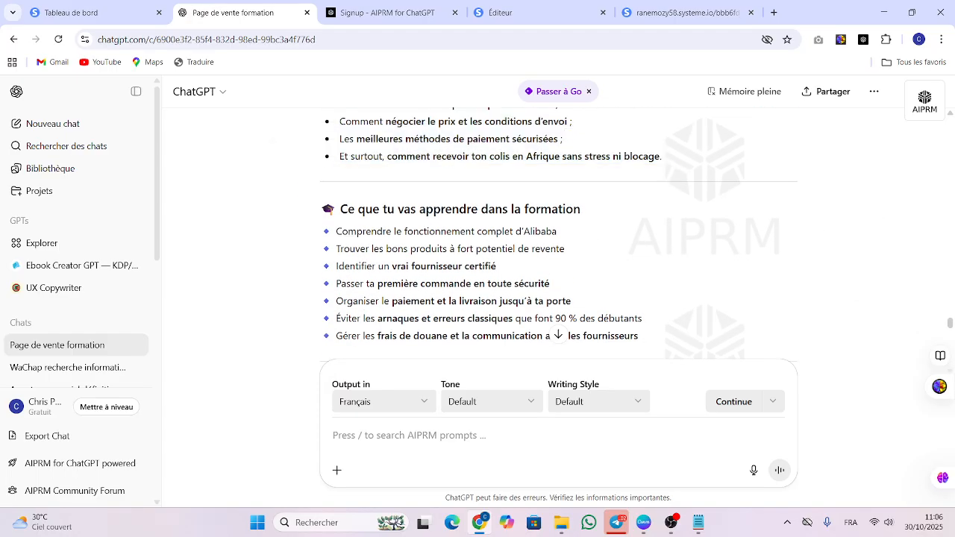
scroll(551, 260, "down", 1)
scroll(550, 261, "down", 7)
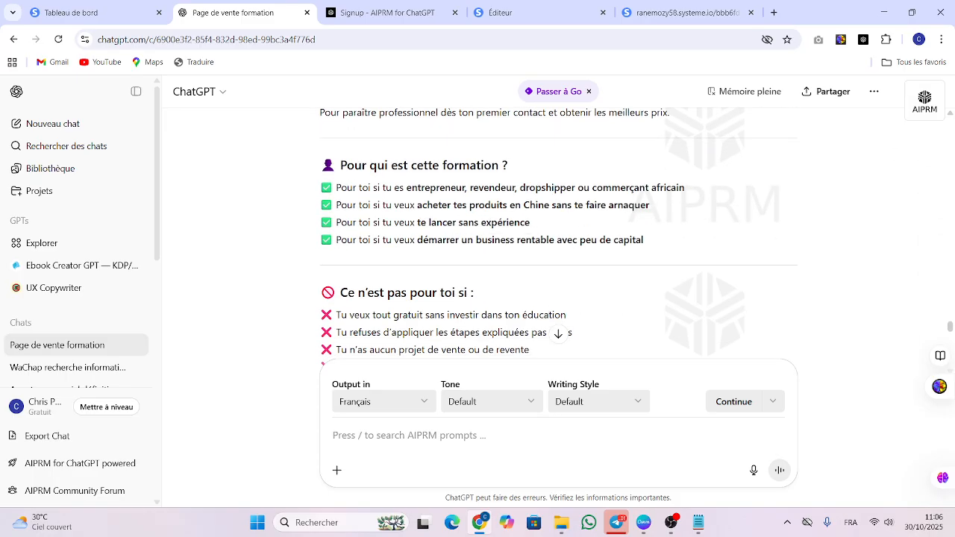
left_click_drag(654, 245, 341, 165)
key("ctrl+c")
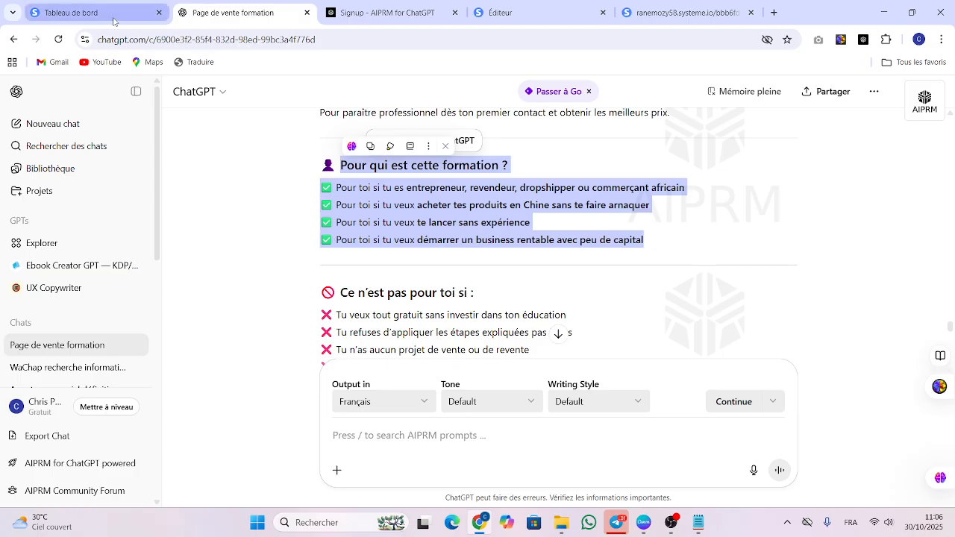
mouse_move(113, 21)
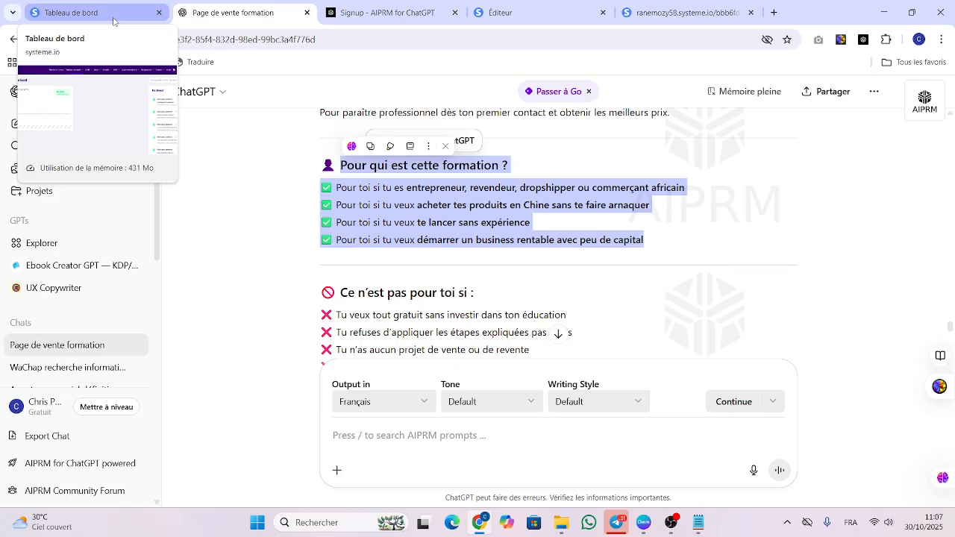
scroll(837, 256, "down", 1)
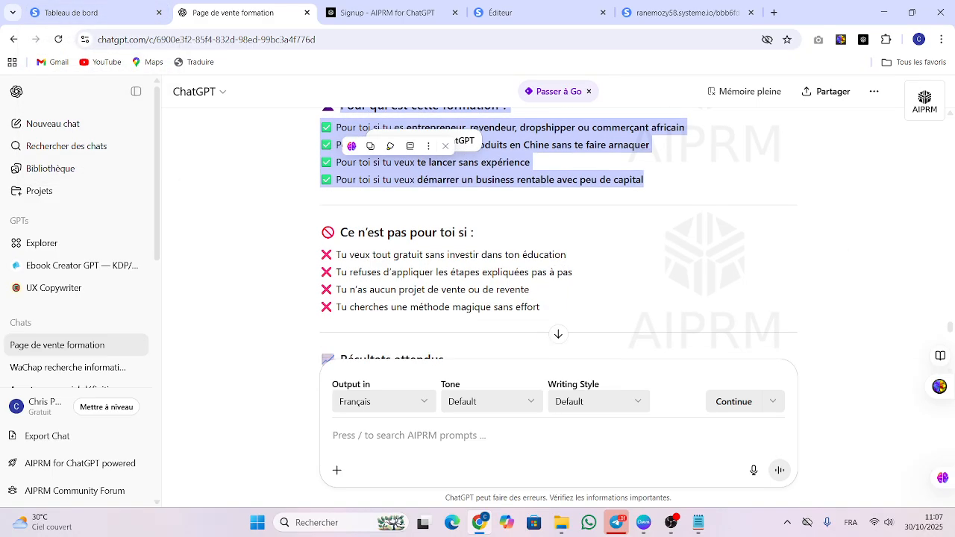
Return to the systeme.io editor and replace the text under "Cette Formation est pour toi si !" with the copied audience section.
left_click(67, 11)
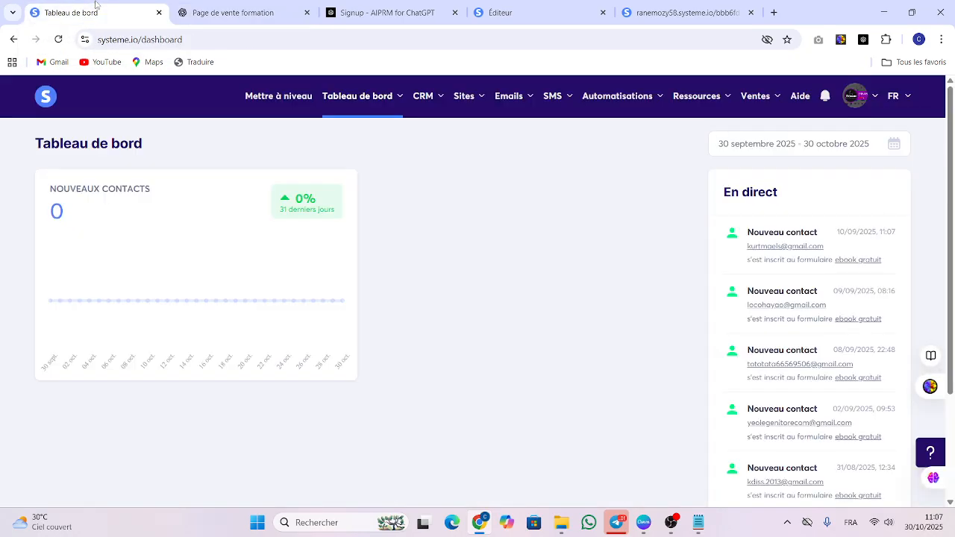
left_click(507, 12)
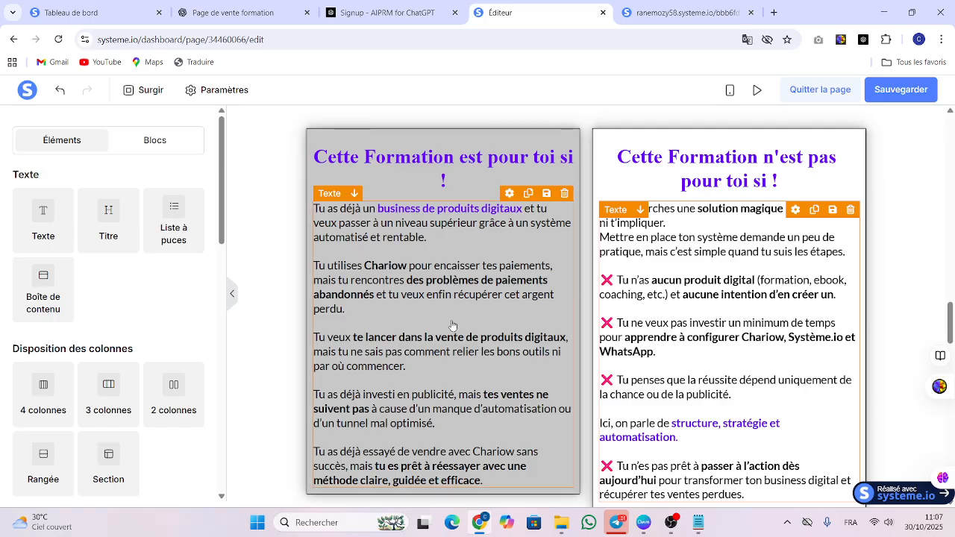
left_click(458, 330)
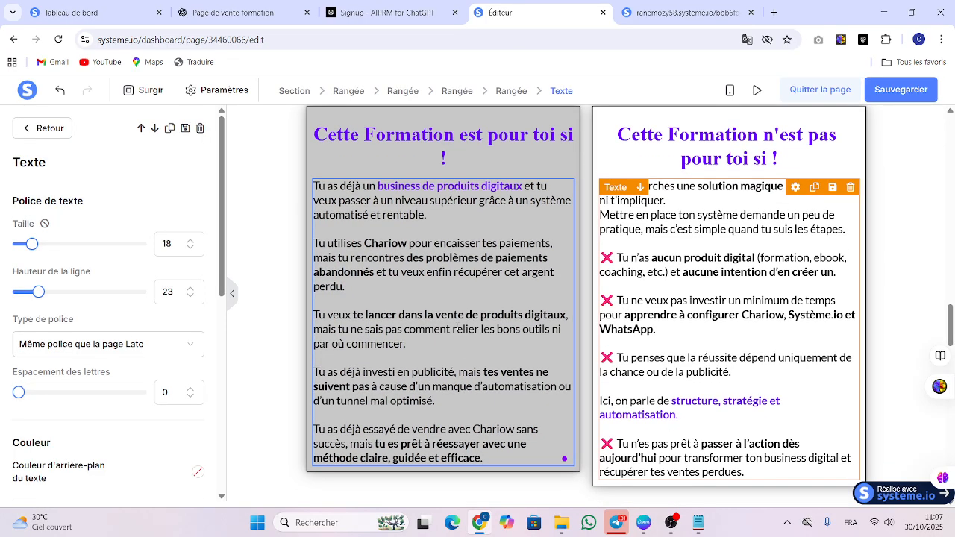
double_click(461, 329)
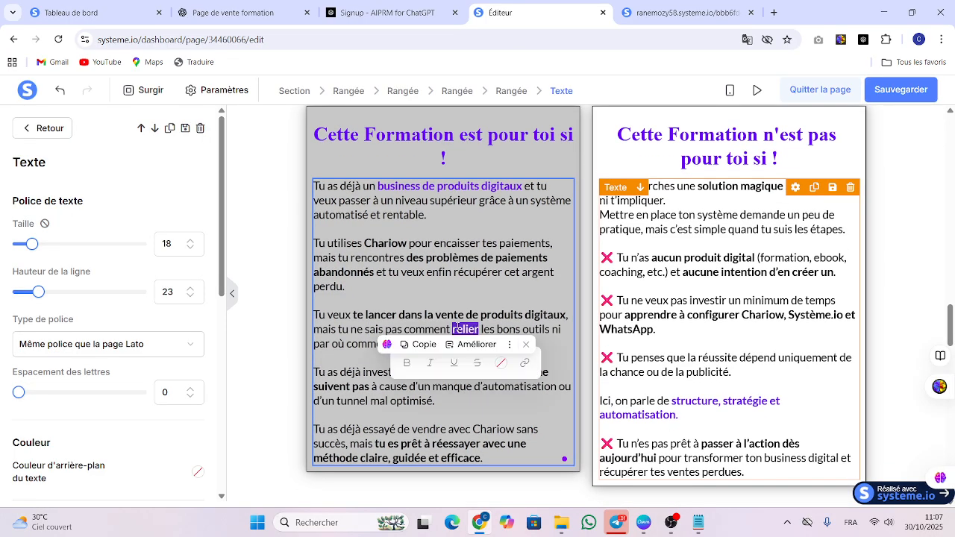
key("ctrl+a")
key("ctrl+v")
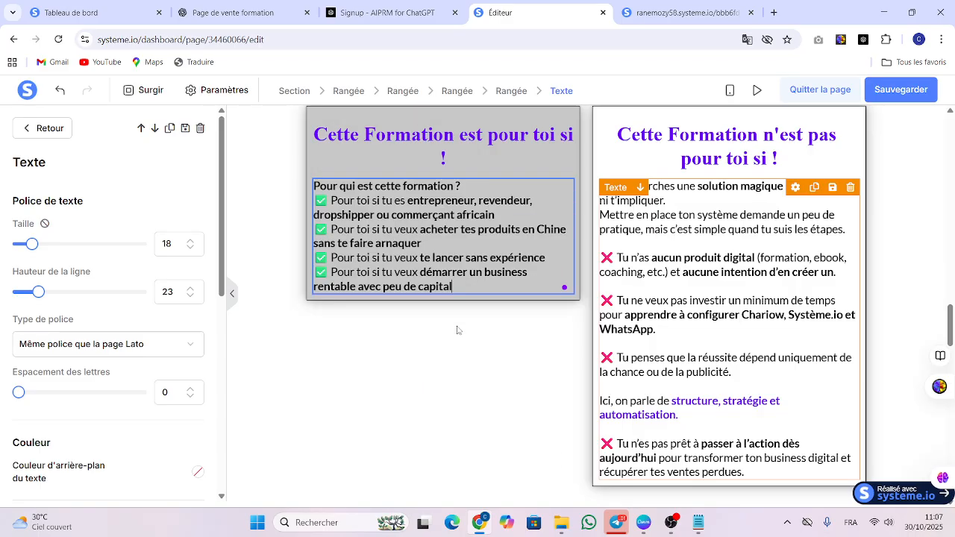
Copy ChatGPT's "Ce n'est pas pour toi si :" section and replace the text under "Cette Formation n'est pas pour toi si !" with it.
left_click(233, 12)
left_click_drag(546, 309, 337, 233)
key("ctrl+c")
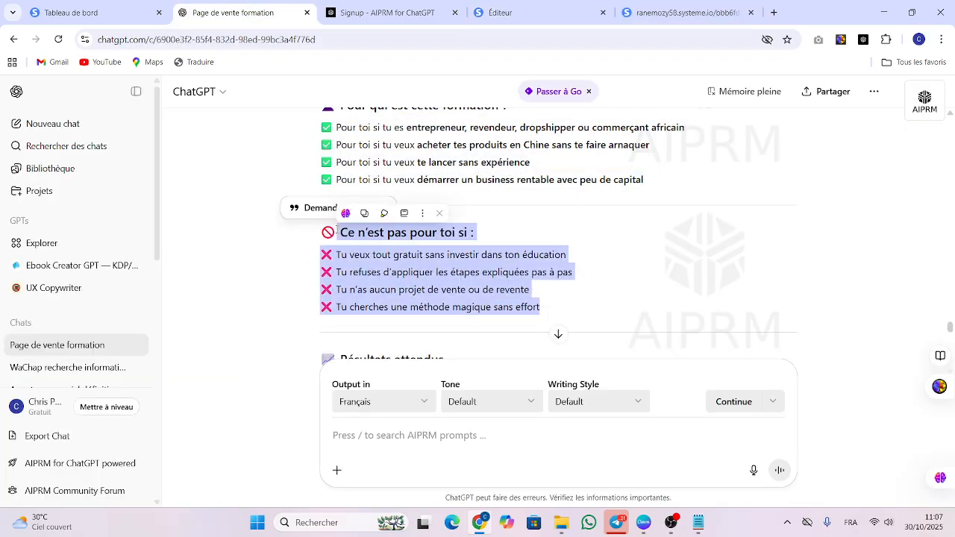
left_click(539, 11)
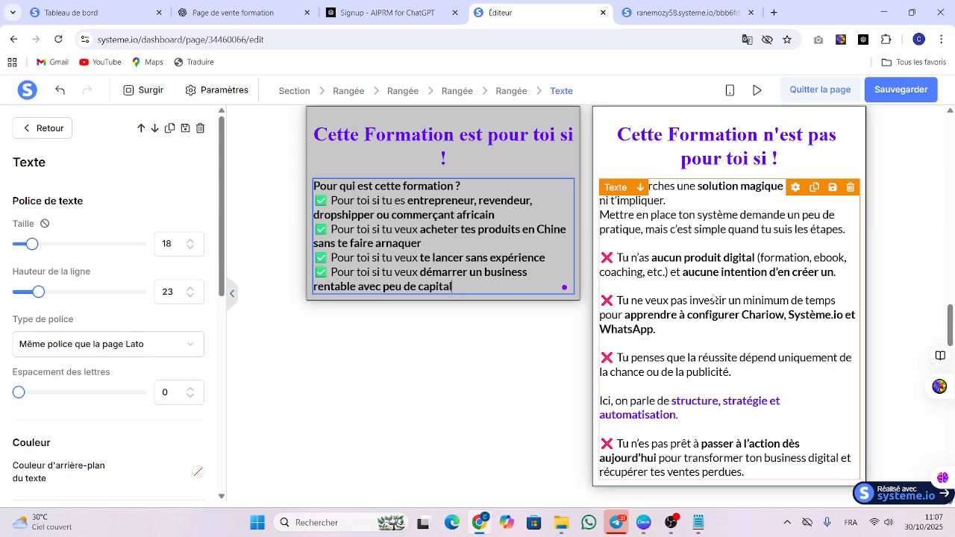
left_click(728, 270)
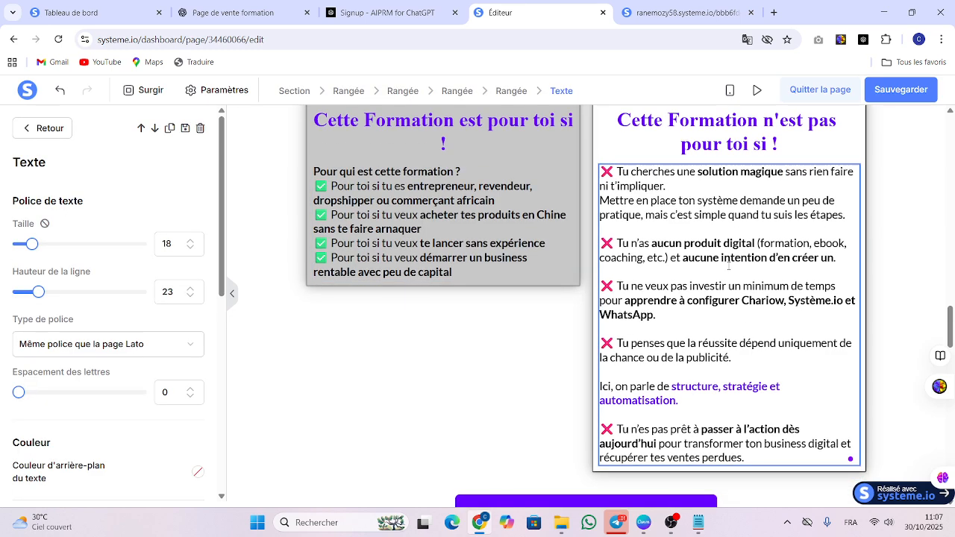
key("ctrl+a")
key("ctrl+v")
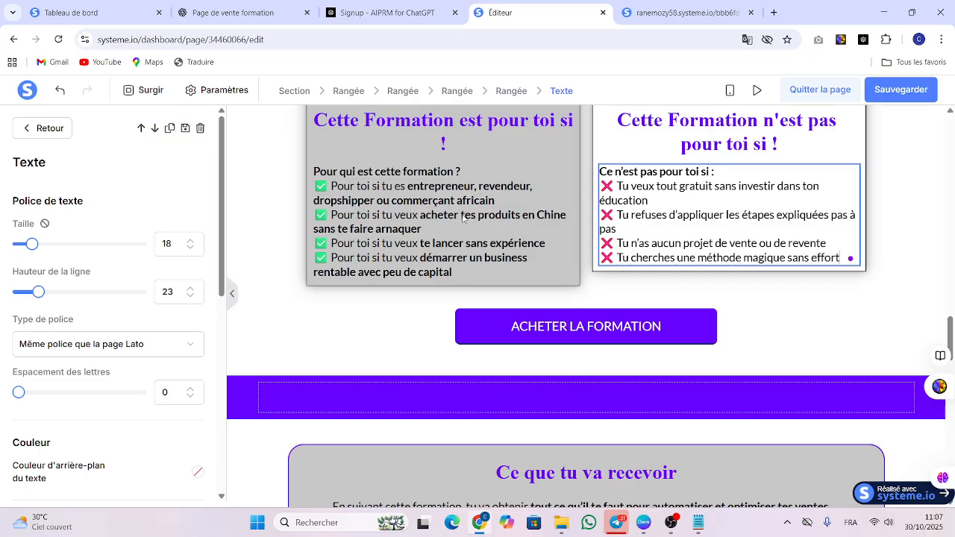
Delete the pasted heading lines "Pour qui est cette formation ?" and "Ce n'est pas pour toi si :" from the two audience boxes.
left_click(478, 177)
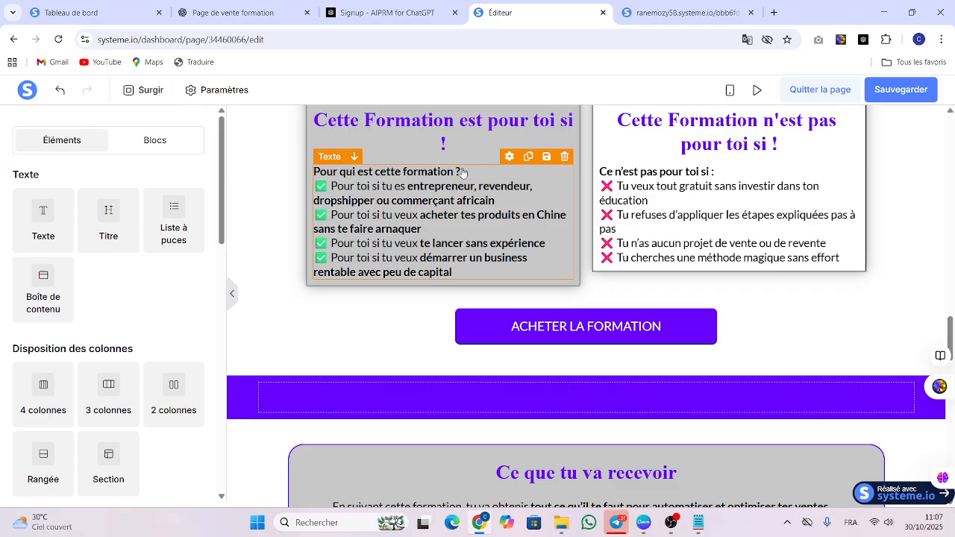
left_click(463, 173)
key("shift+Home")
key("BackSpace")
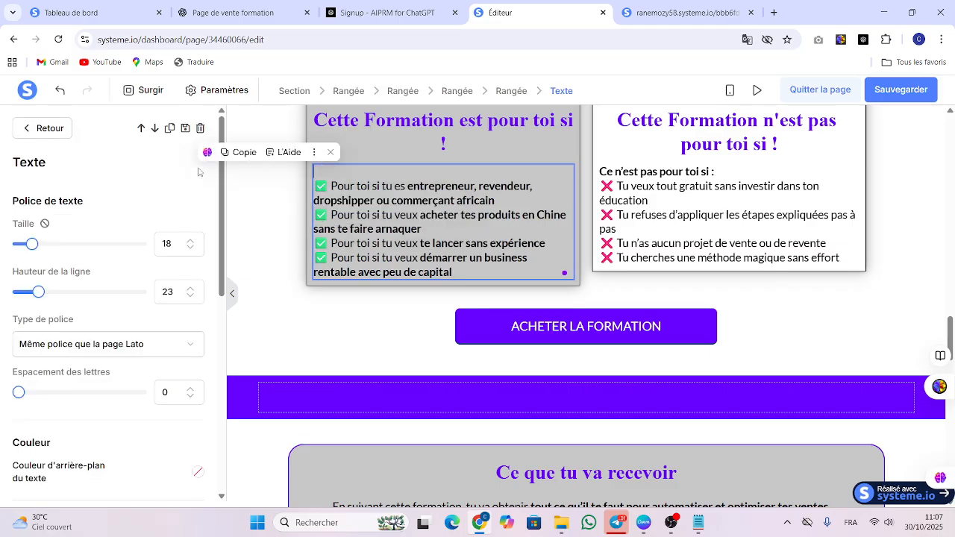
left_click(706, 187)
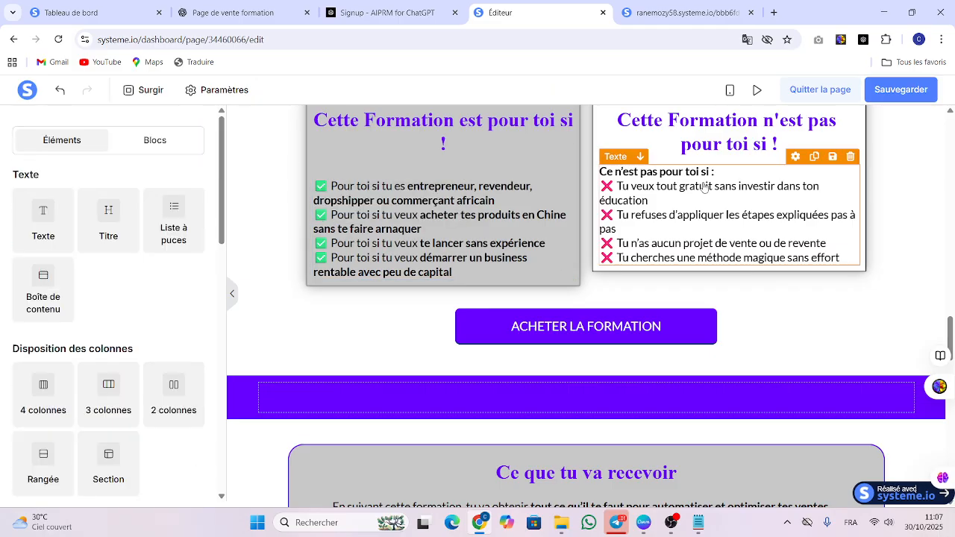
left_click(718, 172)
key("shift+Home")
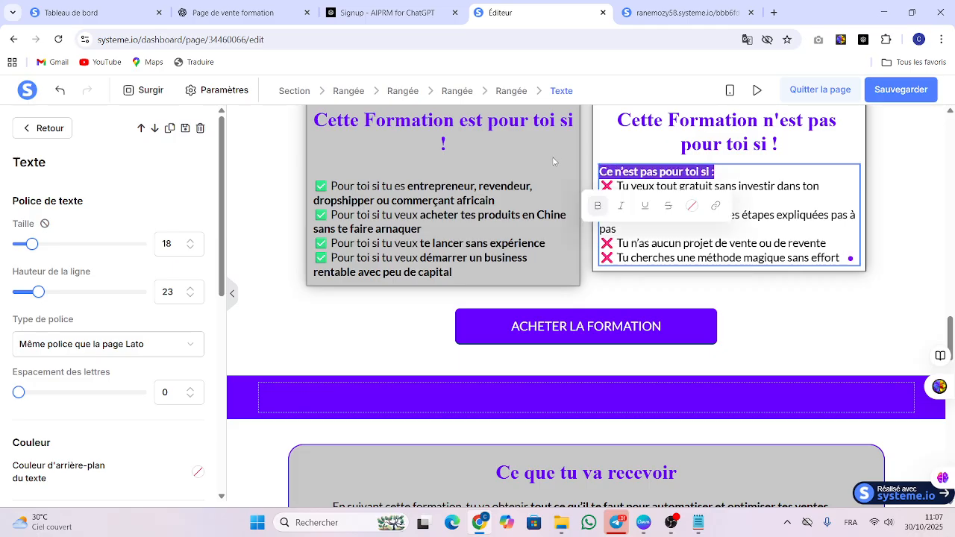
key("BackSpace")
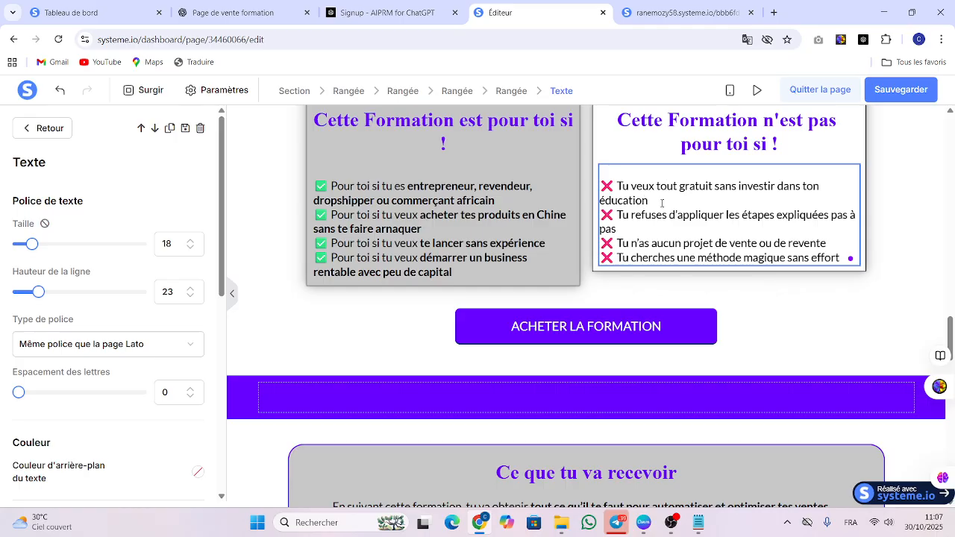
Insert blank lines between the four crossed items in the "Cette Formation n'est pas pour toi si !" box.
key("Return")
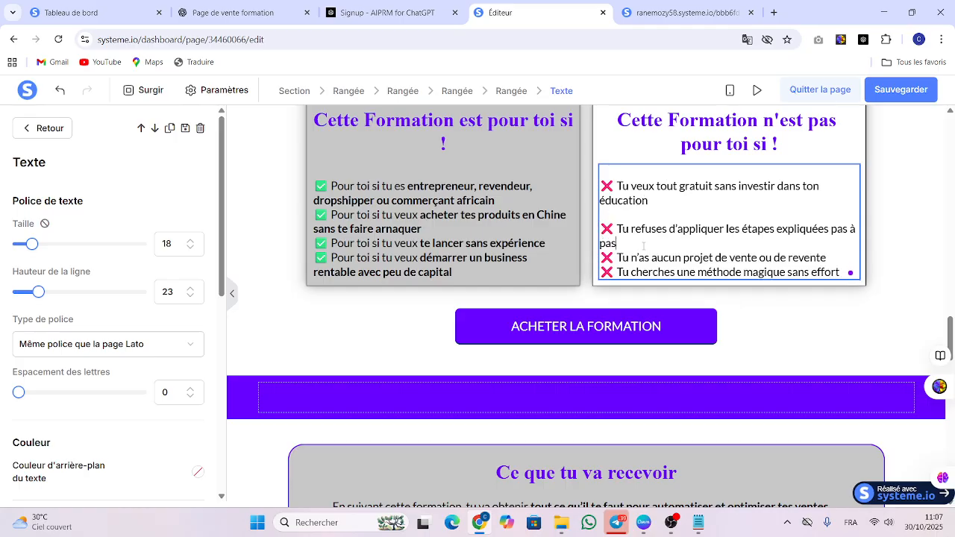
key("Return")
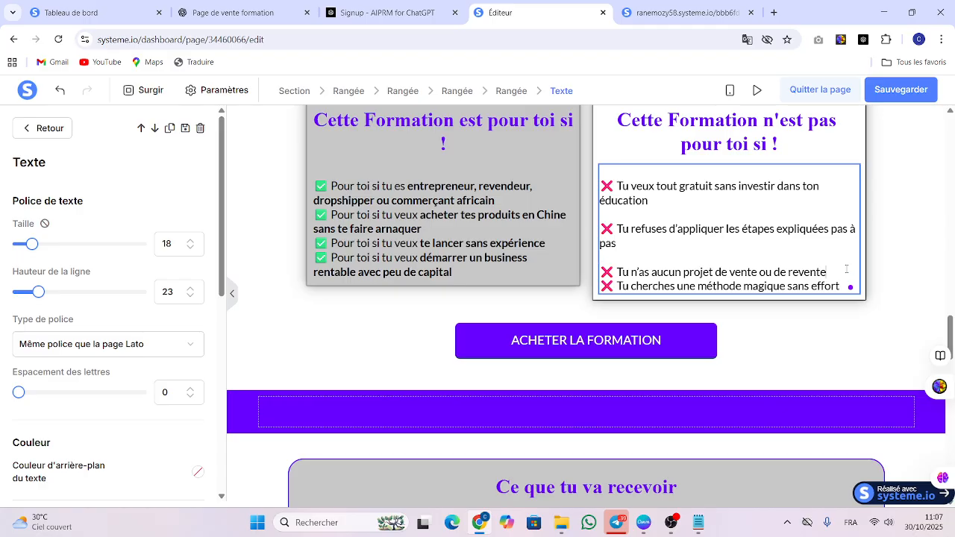
key("Return")
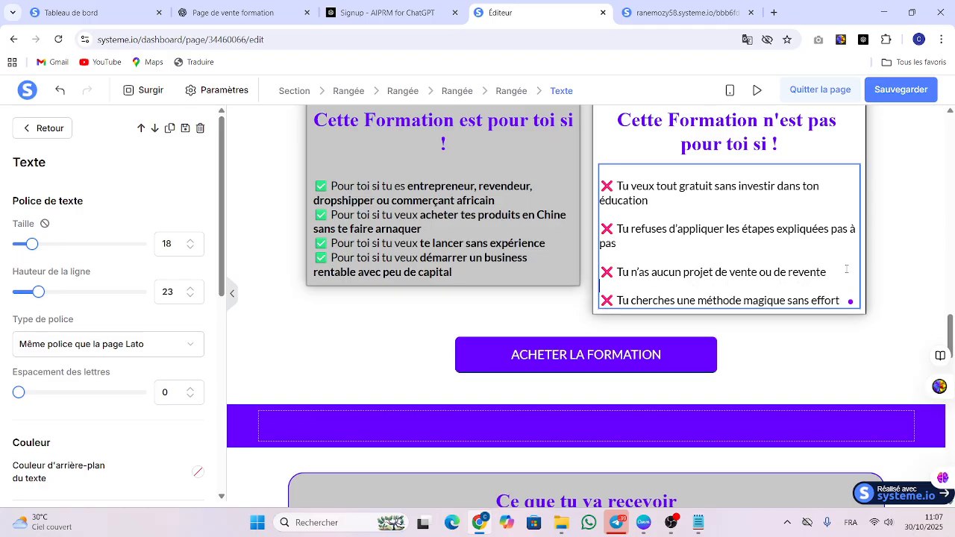
Separate the four checkmarked items in the "Cette Formation est pour toi si !" box with blank lines, remove its empty first line and save.
left_click(496, 213)
left_click(496, 212)
left_click(500, 203)
key("Return")
left_click(446, 247)
key("Return")
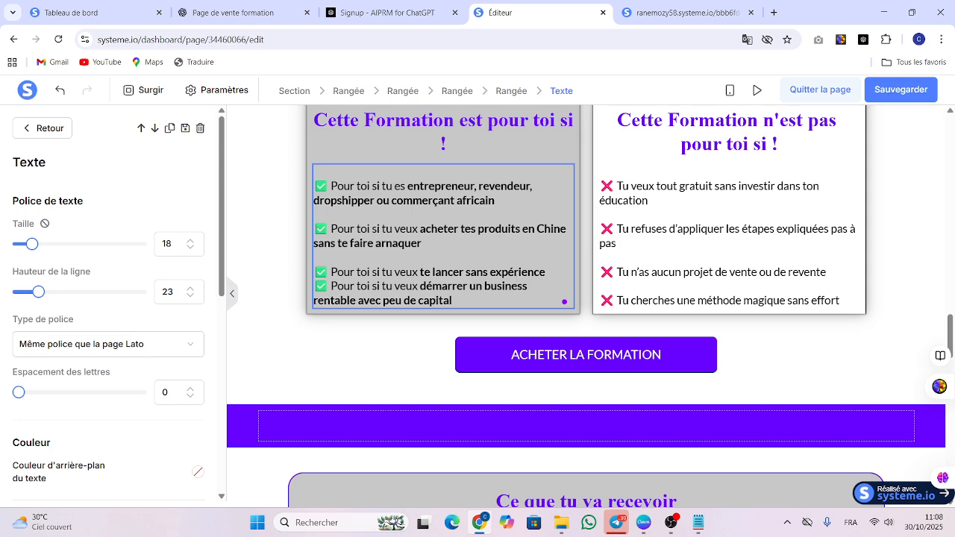
key("Return")
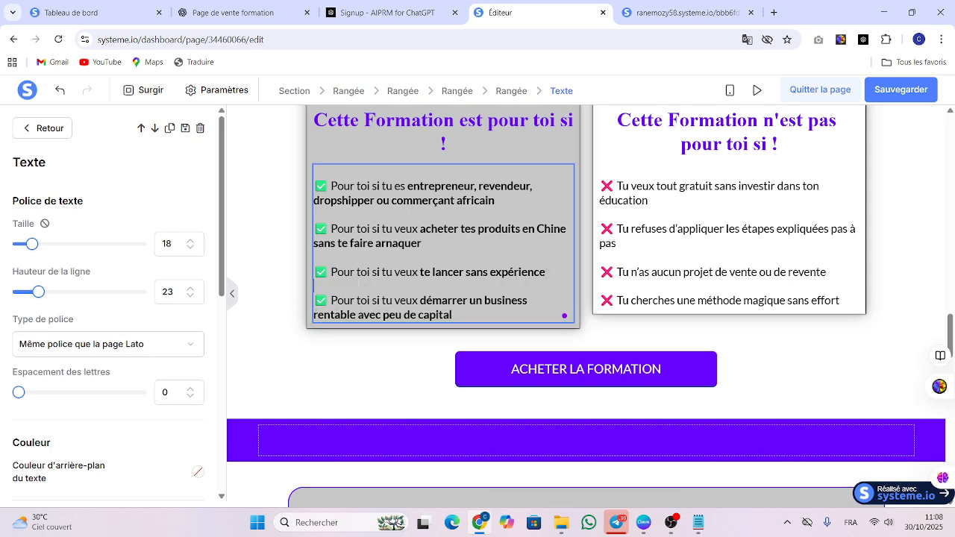
left_click(314, 188)
key("BackSpace")
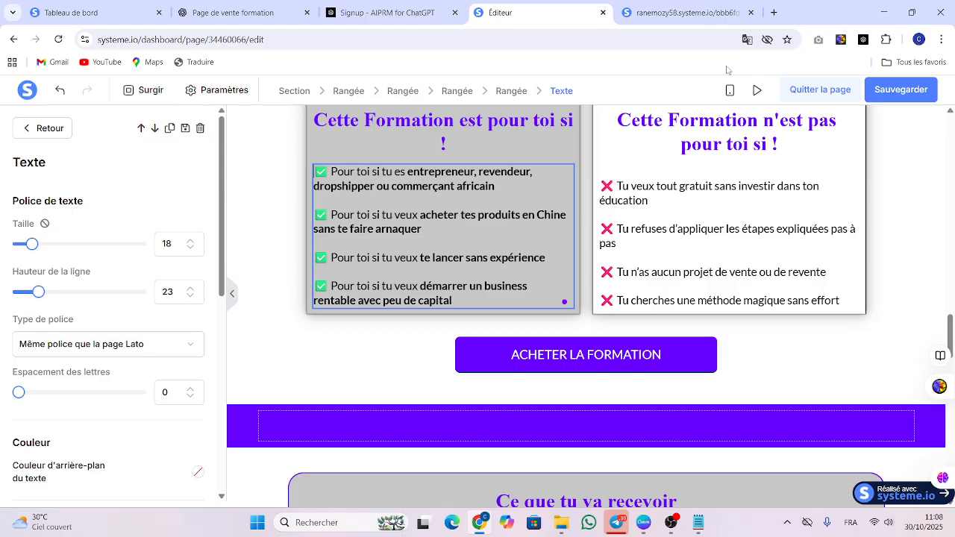
left_click(901, 90)
Colour "entrepreneur, revendeur, dropshipper ou commerçant africain" in the first checkmarked item red (ff0000) and save the page.
left_click_drag(413, 172, 494, 187)
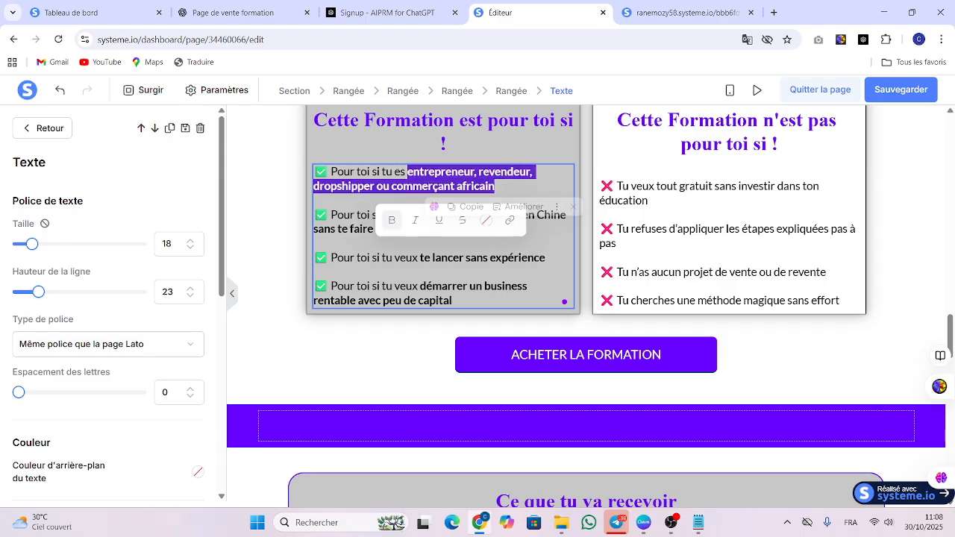
left_click(487, 223)
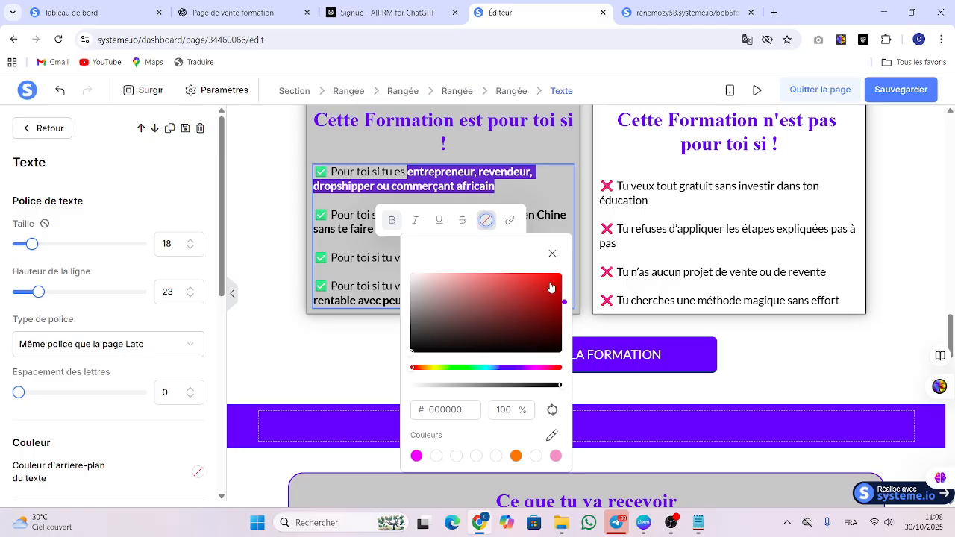
left_click(554, 276)
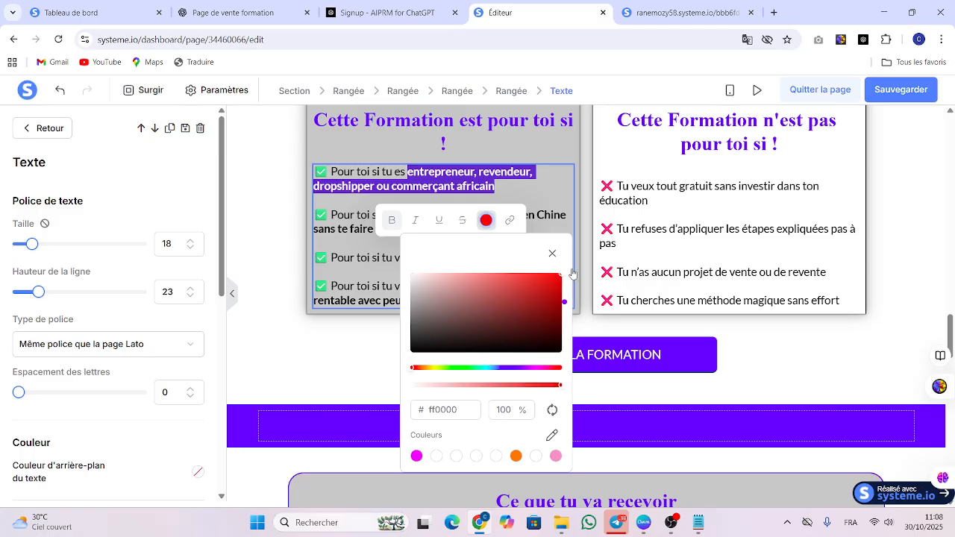
left_click(898, 200)
left_click(888, 91)
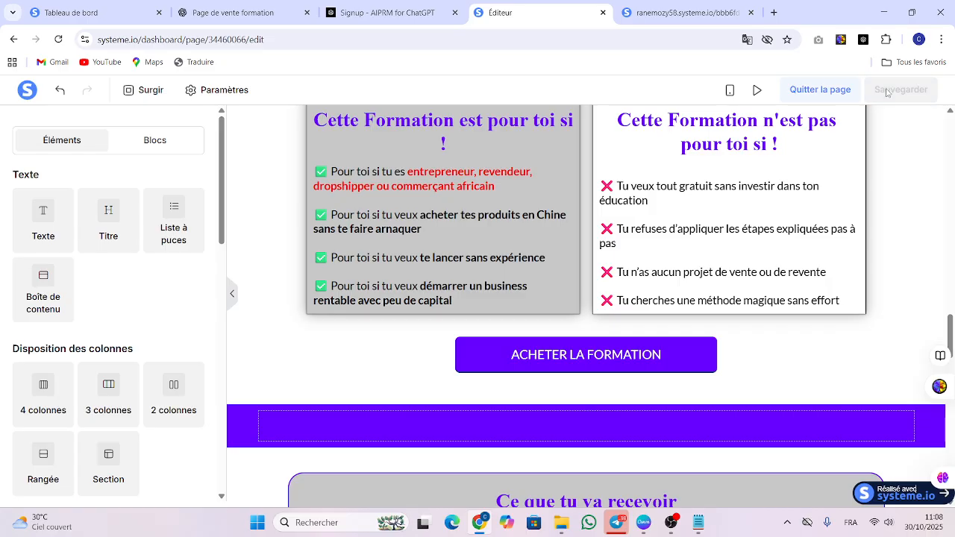
Find the section "Ce que tu vas apprendre dans la formation" in the ChatGPT conversation and copy it with its seven bullets.
scroll(586, 306, "down", 5)
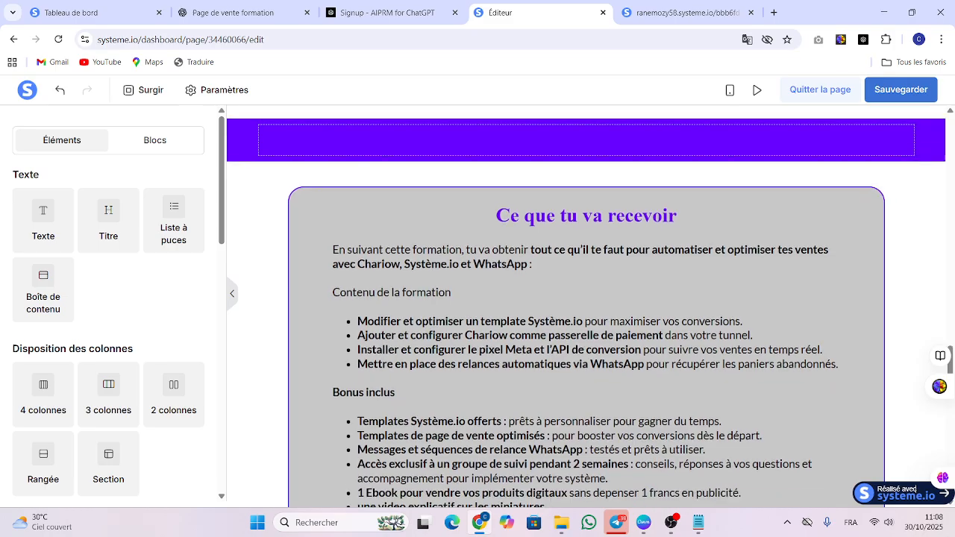
left_click(261, 7)
scroll(694, 258, "down", 2)
scroll(694, 259, "up", 1)
scroll(558, 231, "up", 7)
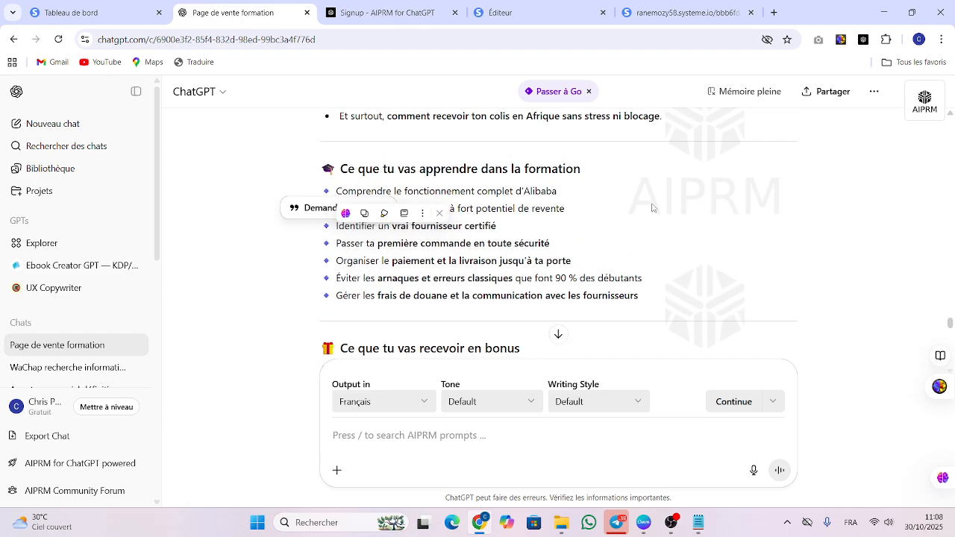
left_click_drag(642, 297, 317, 159)
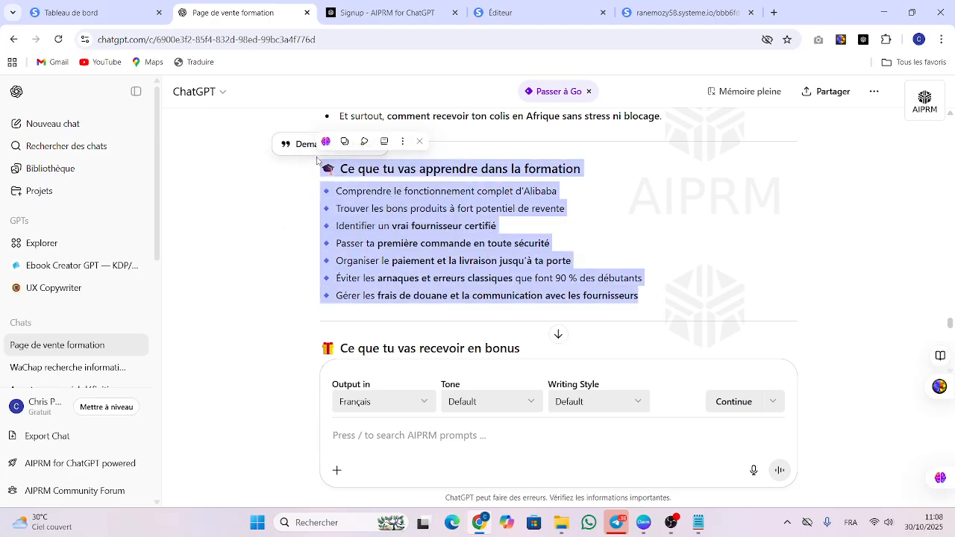
Return to the systeme.io editor and replace the text under "Ce que tu va recevoir" with the copied learning section.
left_click(686, 12)
left_click(515, 12)
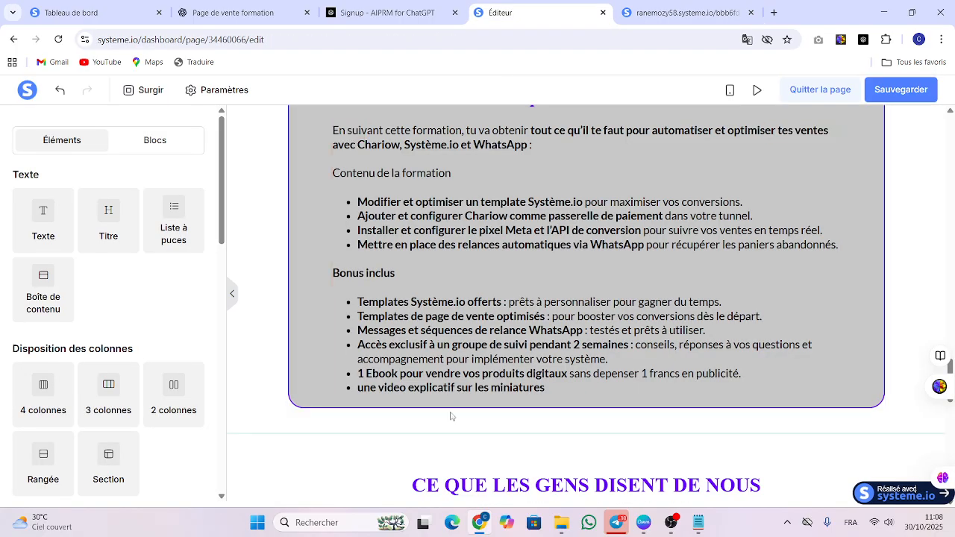
left_click(556, 292)
key("ctrl+a")
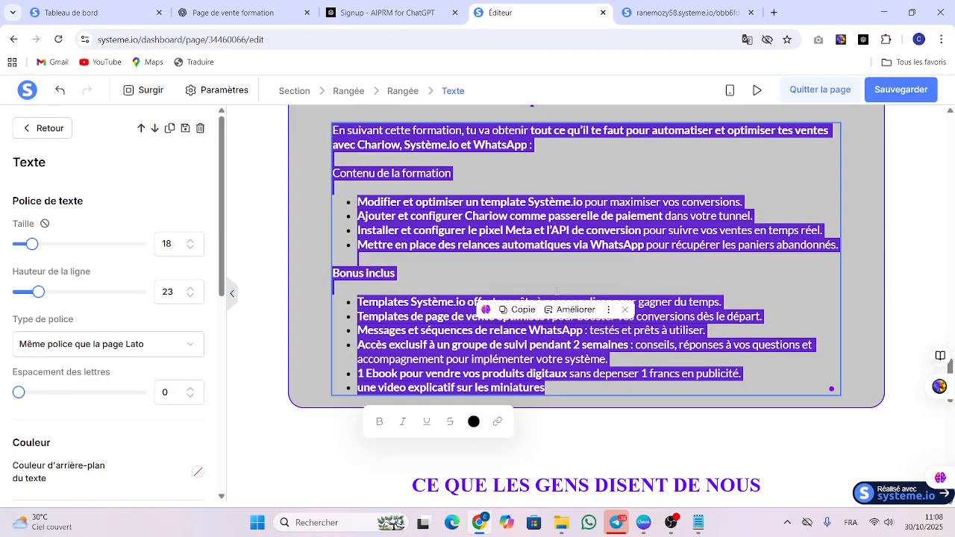
type("🎓 Ce que tu vas apprendre dans la formation 🔹 Comprendre le fonctionnement complet d'Alibaba 🔹 Trouver les bons produits à fort potentiel de revente 🔹 Identifier un vrai fournisseur certifié 🔹 Passer ta première commande en toute sécurité 🔹 Organiser le paiement et la livraison jusqu'à ta porte 🔹 Éviter les arnaques et erreurs classiques que font 90 % des débutants 🔹 Gérer les frais de douane et la communication avec les fournisseurs")
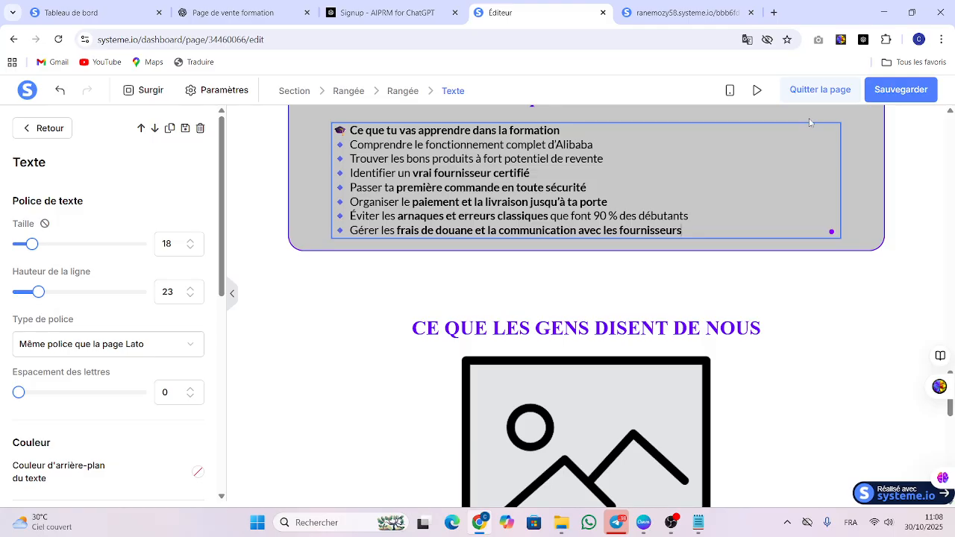
left_click(292, 303)
scroll(293, 320, "up", 2)
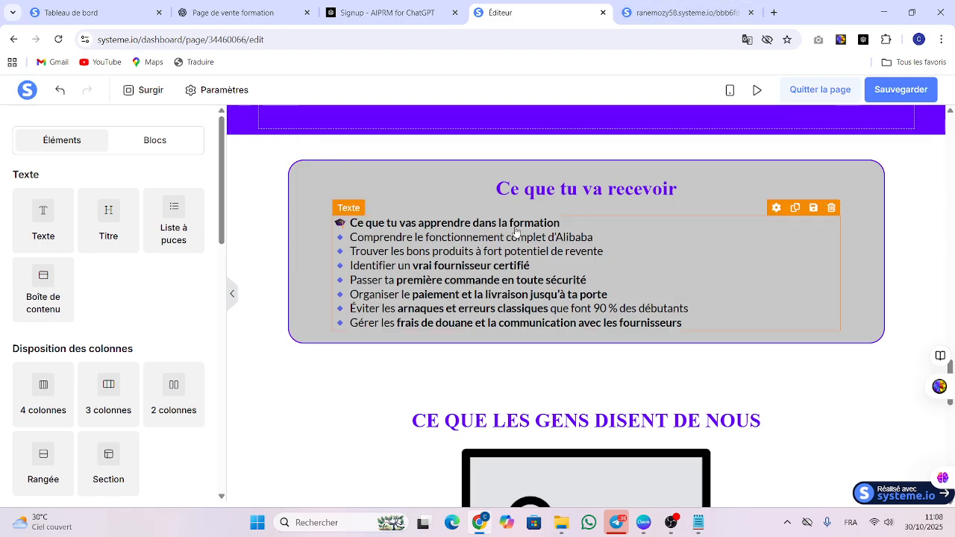
Delete the pasted heading "Ce que tu vas apprendre dans la formation" and its leftover empty line from the "Ce que tu va recevoir" text.
left_click(569, 223)
left_click_drag(567, 222, 313, 209)
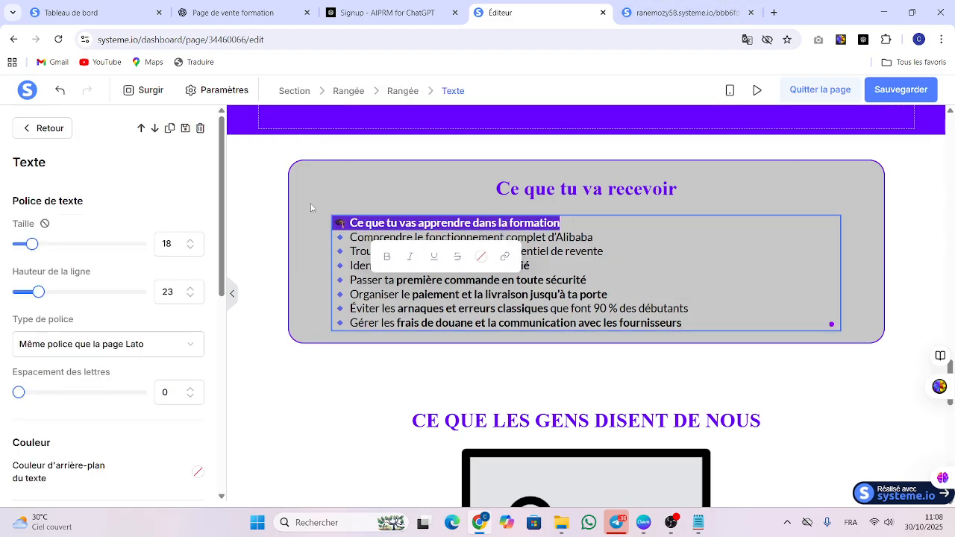
key("BackSpace")
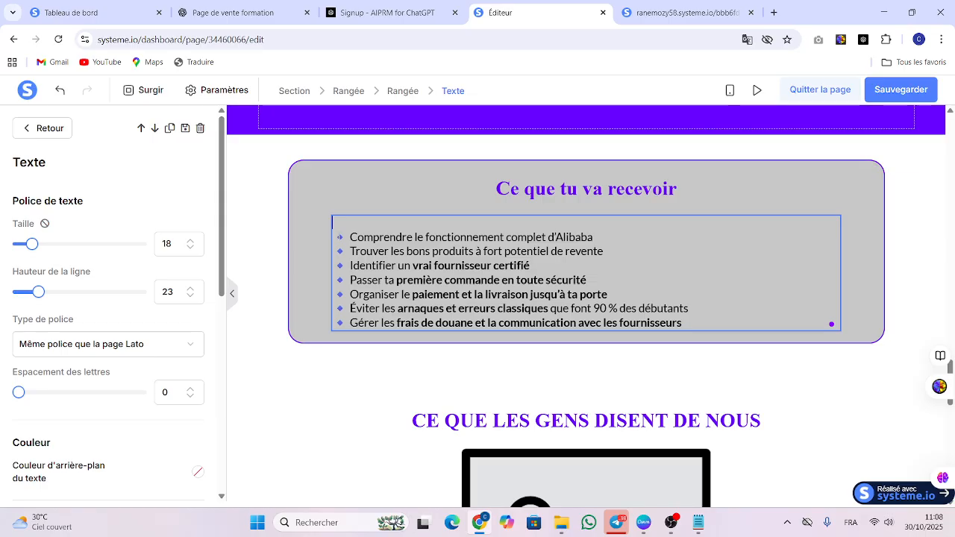
key("Delete")
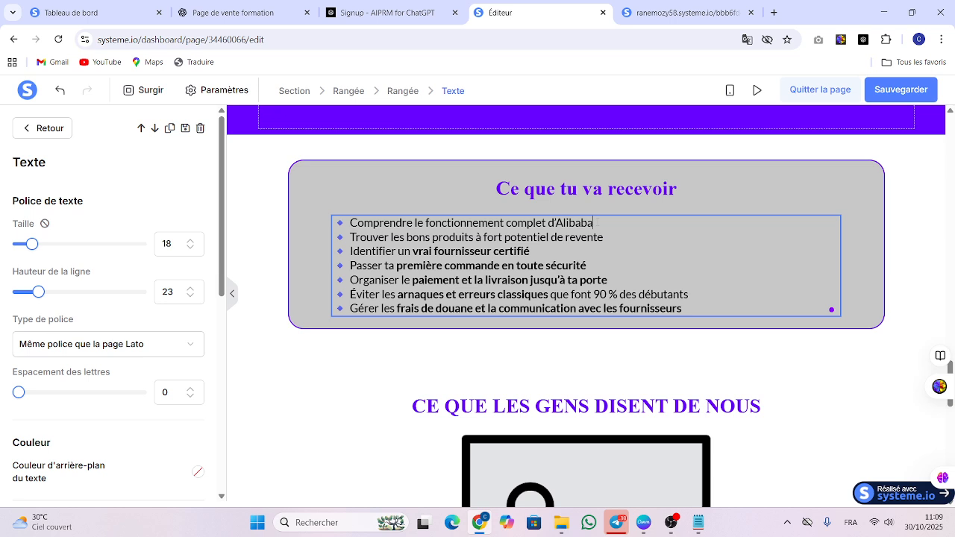
Try a blank line after the first "Ce que tu va recevoir" bullet, remove it again and save the page.
key("Return")
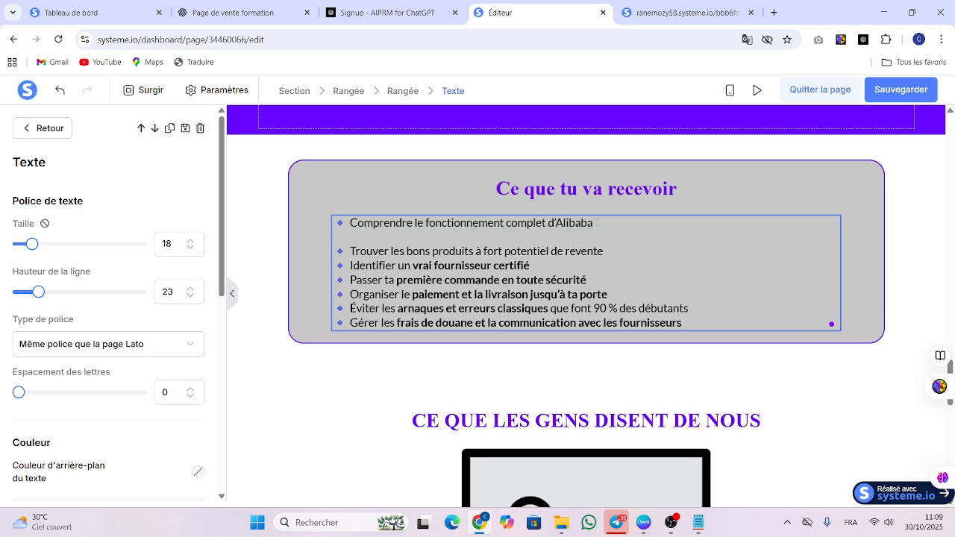
key("BackSpace")
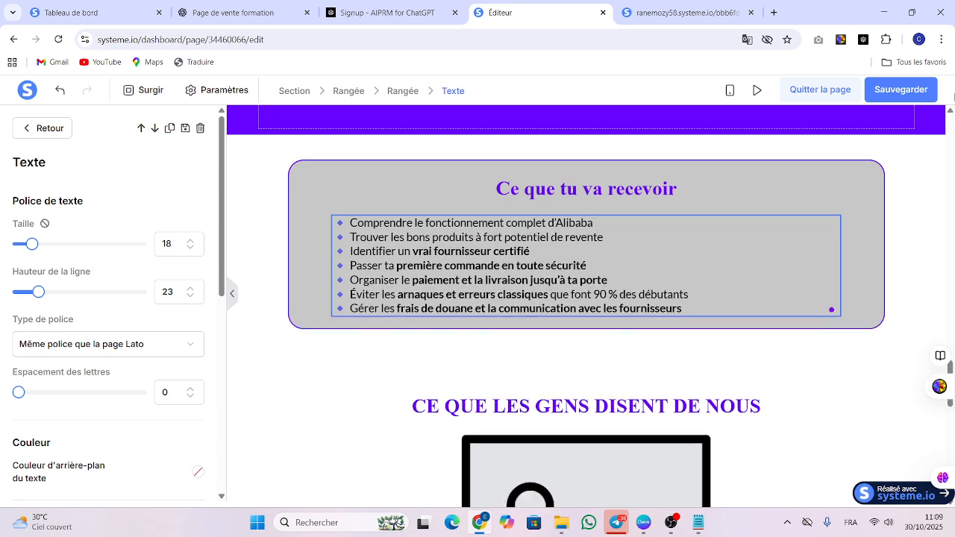
left_click(883, 90)
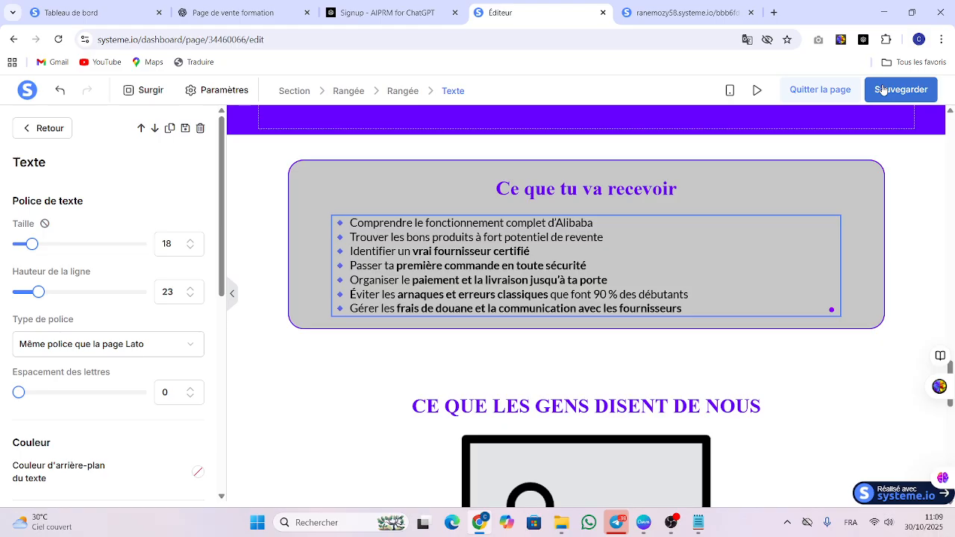
Add a bullet list element directly under the heading "Ce que tu va recevoir".
left_click(49, 129)
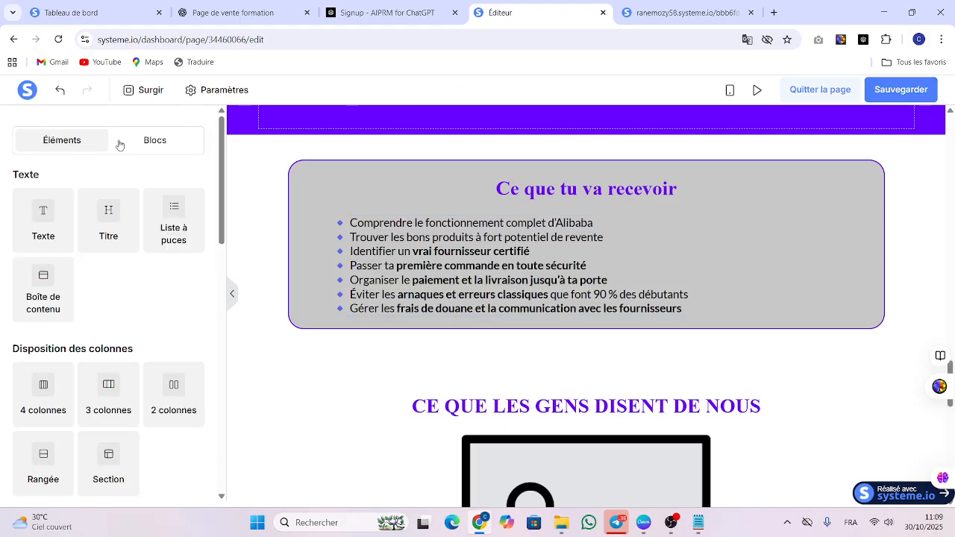
scroll(214, 488, "down", 15)
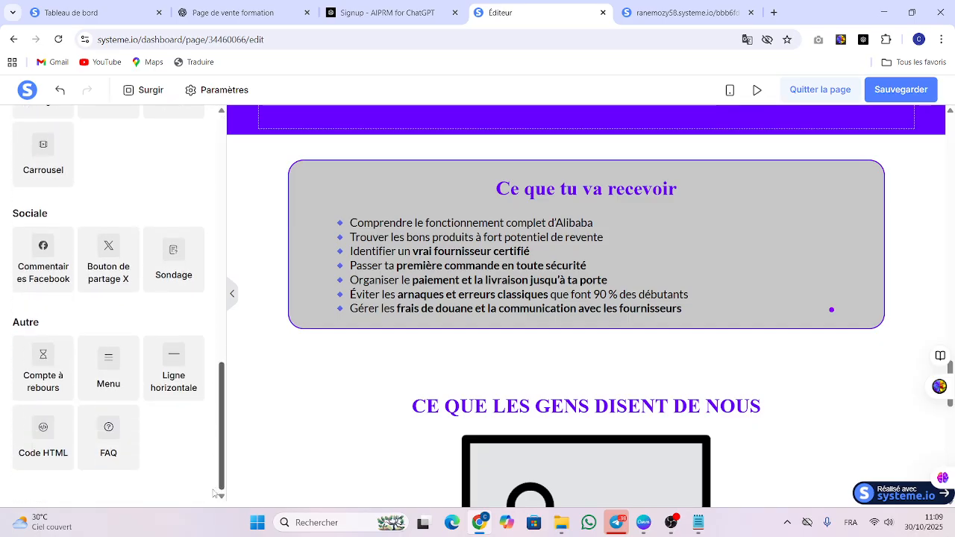
scroll(213, 478, "up", 1)
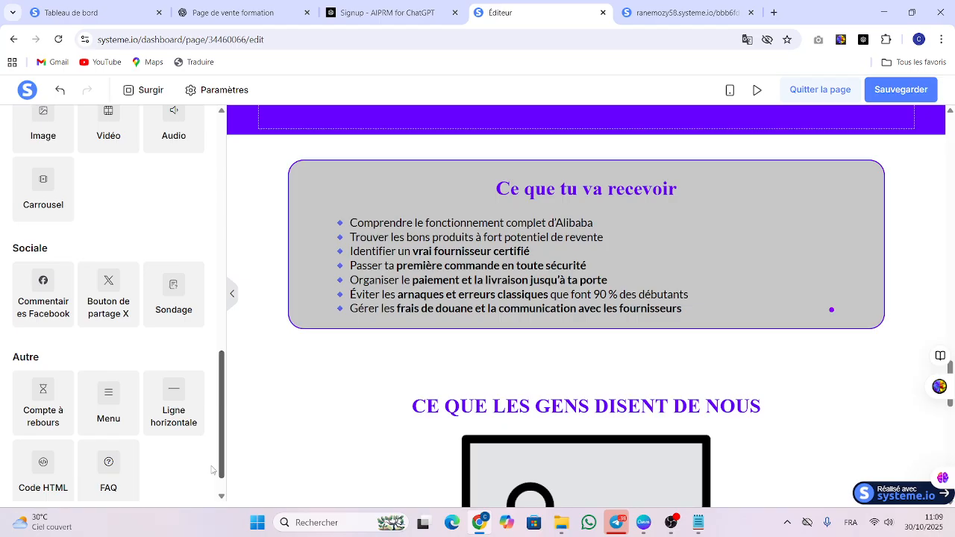
scroll(213, 470, "up", 15)
left_click_drag(176, 215, 526, 213)
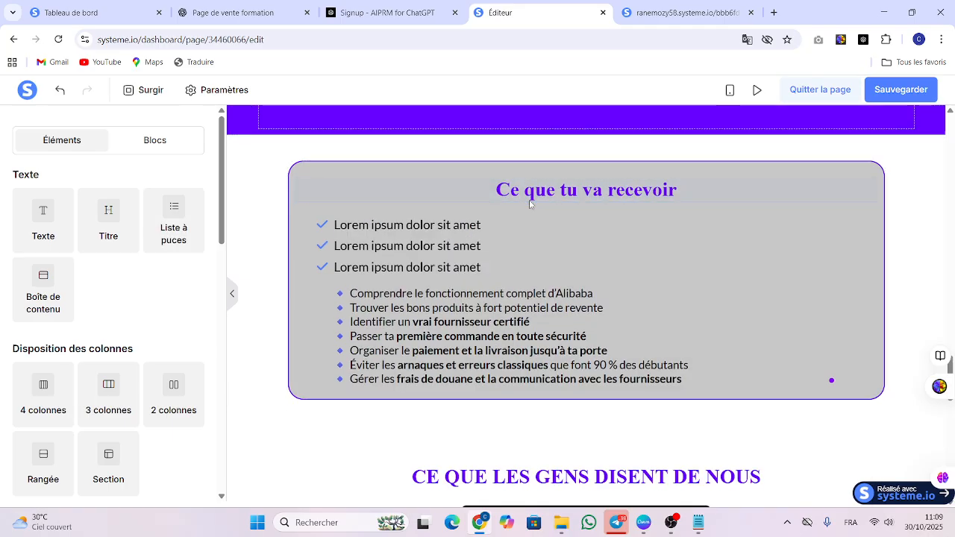
Replace the new list's Lorem ipsum items with the copied section "Ce que tu vas apprendre dans la formation" and its seven lines.
left_click(504, 273)
left_click_drag(334, 224, 481, 267)
type("🎓 Ce que tu vas apprendre dans la formation Comprendre le fonctionnement complet d’Alibaba Trouver les bons produits à fort potentiel de revente Identifier un vrai fournisseur certifié Passer ta première commande en toute sécurité Organiser le paiement et la livraison jusqu’à ta porte Éviter les arnaques et erreurs classiques que font 90 % des débutants Gérer les frais de douane et la communication avec les fournisseurs")
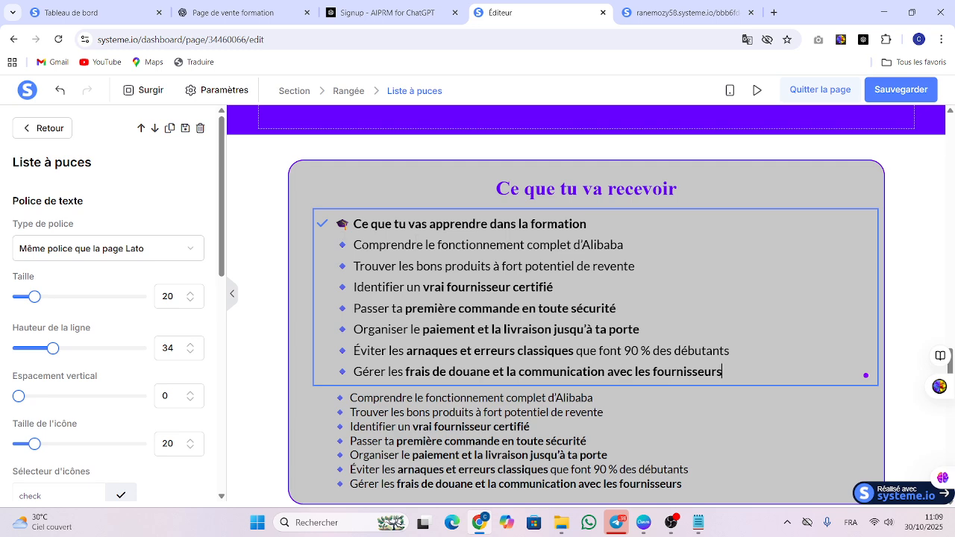
Make the pasted lines from "Comprendre le fonctionnement complet d'Alibaba" to "Passer ta première commande en toute sécurité" separate checkmarked items.
key("BackSpace")
key("BackSpace")
key("Return")
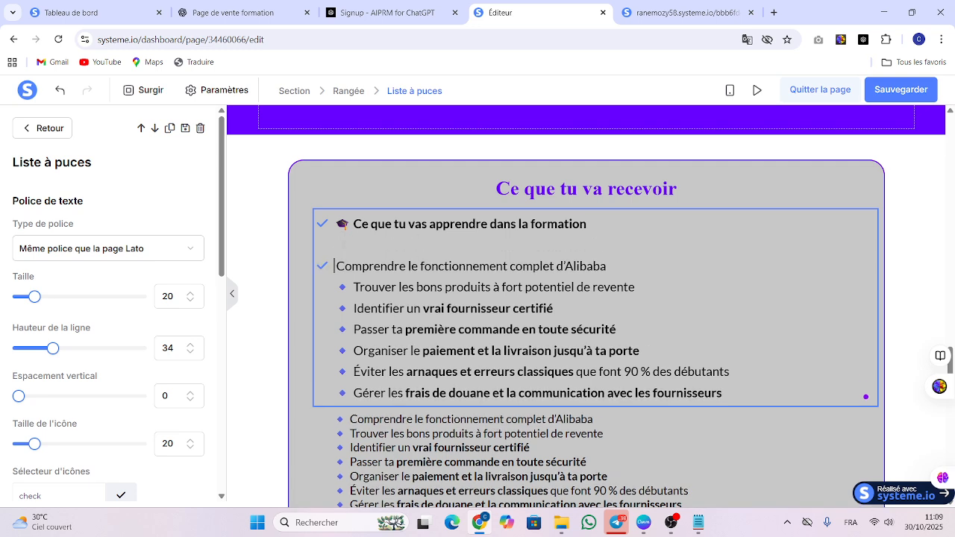
left_click(356, 287)
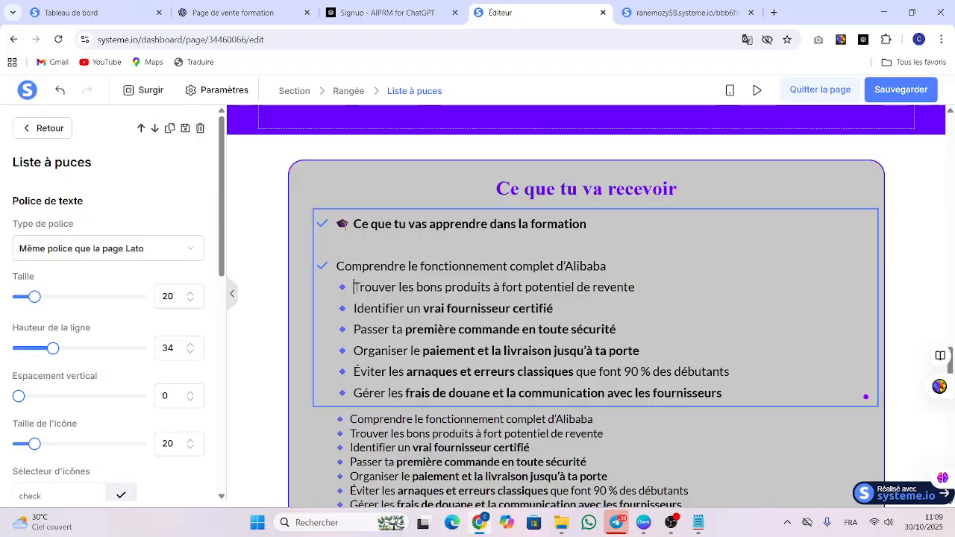
key("BackSpace")
key("Return")
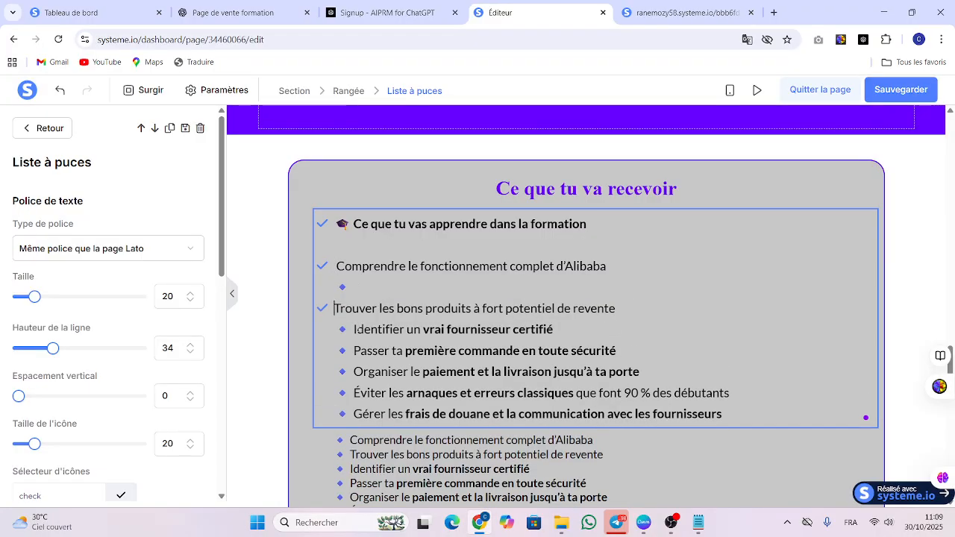
key("Return")
left_click(351, 370)
key("Return")
Turn the "Organiser", "Éviter" and "Gérer" lines into separate checkmarked items without their blue diamonds.
left_click(351, 414)
key("BackSpace")
key("BackSpace")
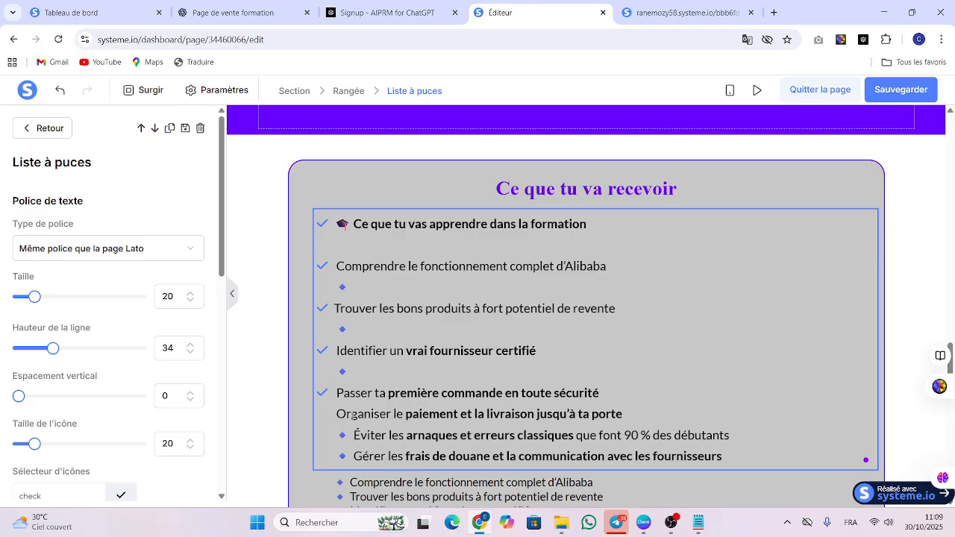
key("Return")
left_click(354, 455)
key("BackSpace")
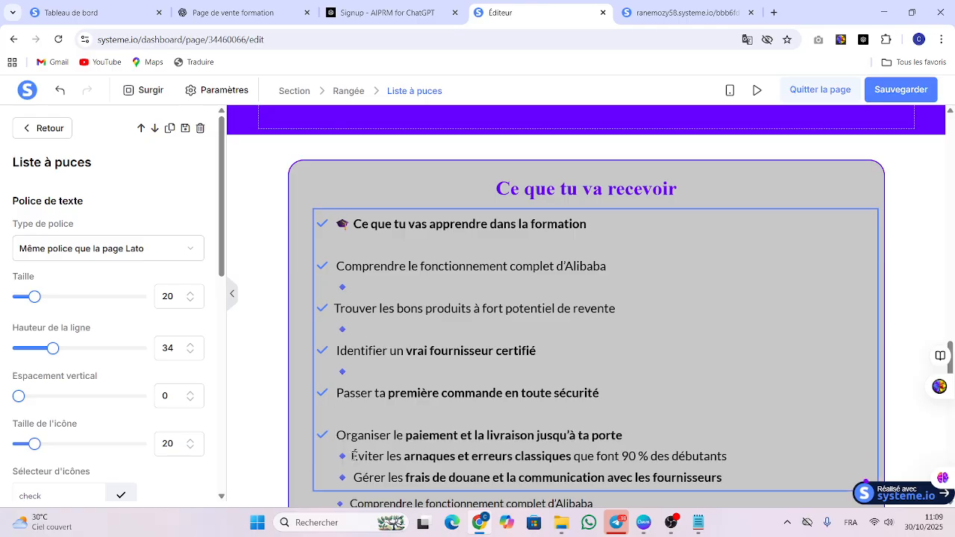
key("BackSpace")
key("Return")
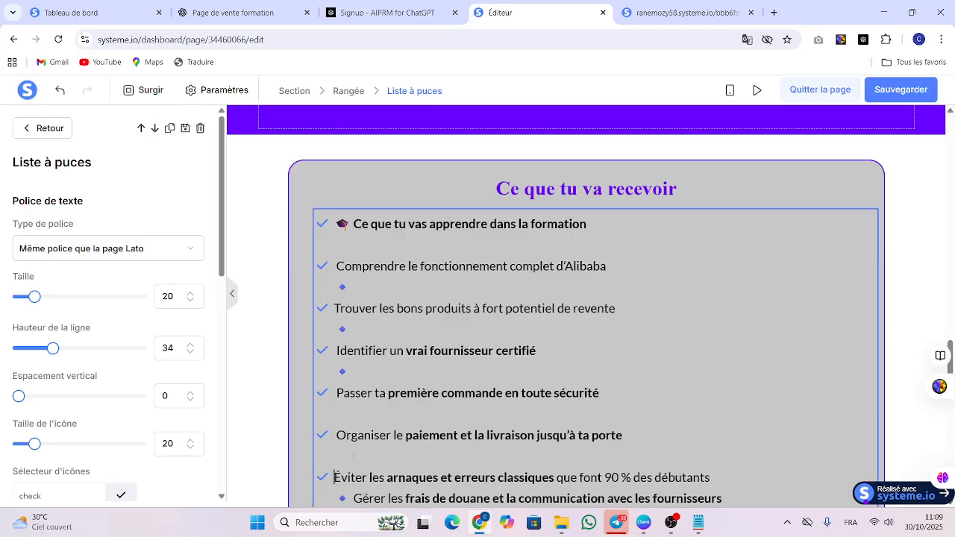
left_click(351, 498)
key("BackSpace")
key("Return")
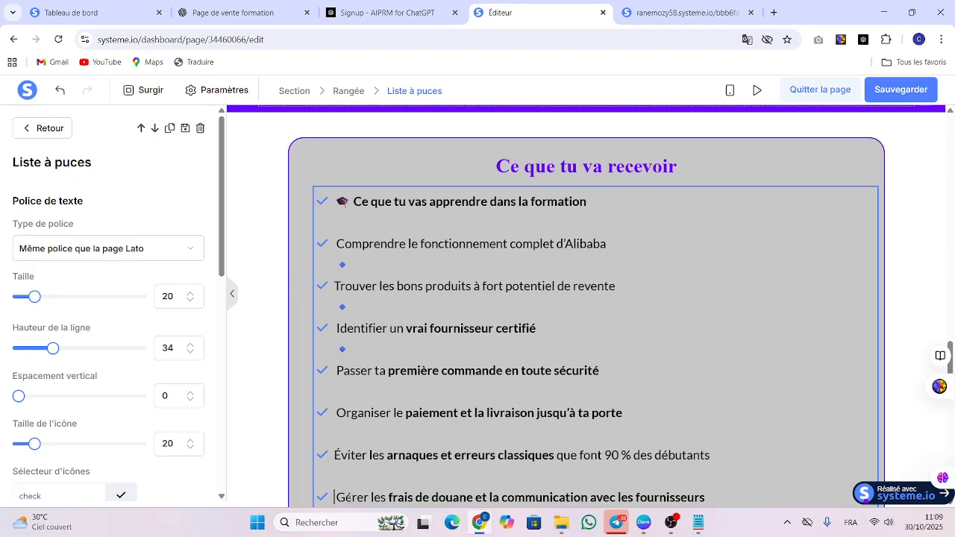
Delete the leftover blue diamonds on the blank lines between the checkmarked items.
key("BackSpace")
key("BackSpace")
left_click_drag(353, 310, 360, 349)
left_click(360, 350)
key("BackSpace")
Delete the "Ce que tu vas apprendre dans la formation" line and its empty checkmark from the start of the list.
left_click(599, 206)
key("BackSpace")
key("BackSpace")
key("BackSpace")
key("BackSpace")
key("BackSpace")
key("BackSpace")
key("BackSpace")
key("BackSpace")
key("BackSpace")
key("BackSpace")
key("BackSpace")
key("BackSpace")
key("BackSpace")
key("BackSpace")
key("BackSpace")
key("BackSpace")
key("BackSpace")
key("BackSpace")
key("BackSpace")
key("BackSpace")
key("BackSpace")
key("BackSpace")
key("BackSpace")
key("BackSpace")
key("BackSpace")
key("BackSpace")
key("BackSpace")
key("BackSpace")
key("BackSpace")
key("BackSpace")
key("BackSpace")
key("BackSpace")
key("BackSpace")
key("BackSpace")
key("BackSpace")
key("BackSpace")
key("BackSpace")
key("BackSpace")
key("BackSpace")
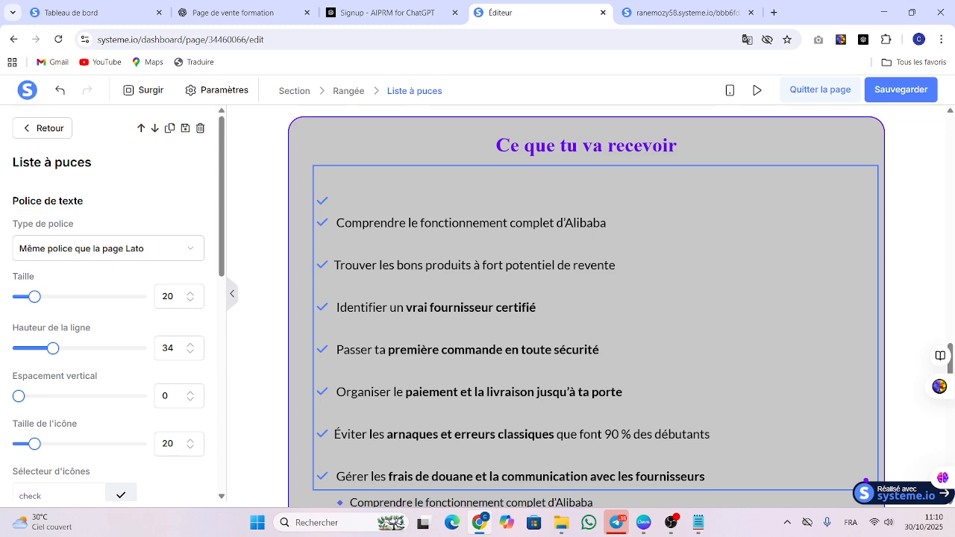
left_click(329, 204)
key("BackSpace")
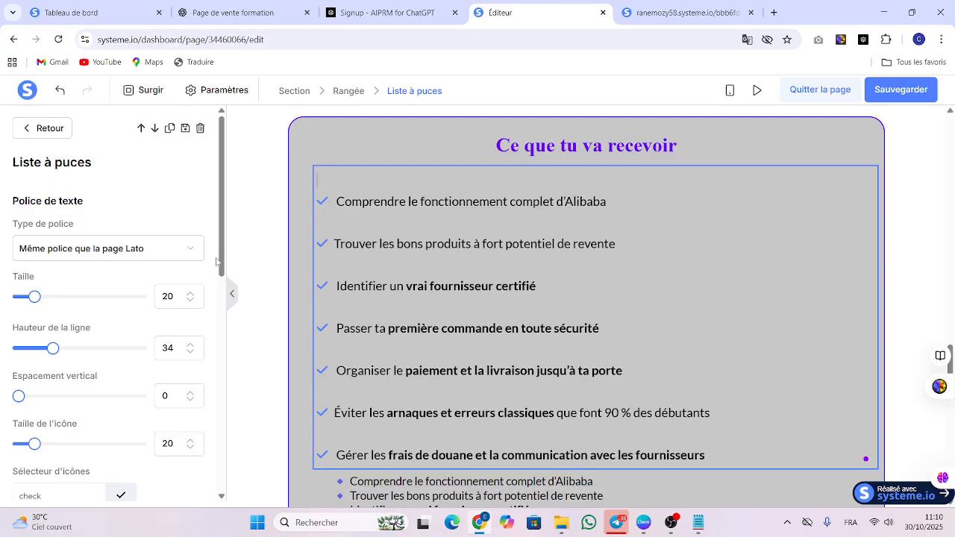
Set the list's item icon to lightbulb-on.
left_click_drag(221, 261, 221, 360)
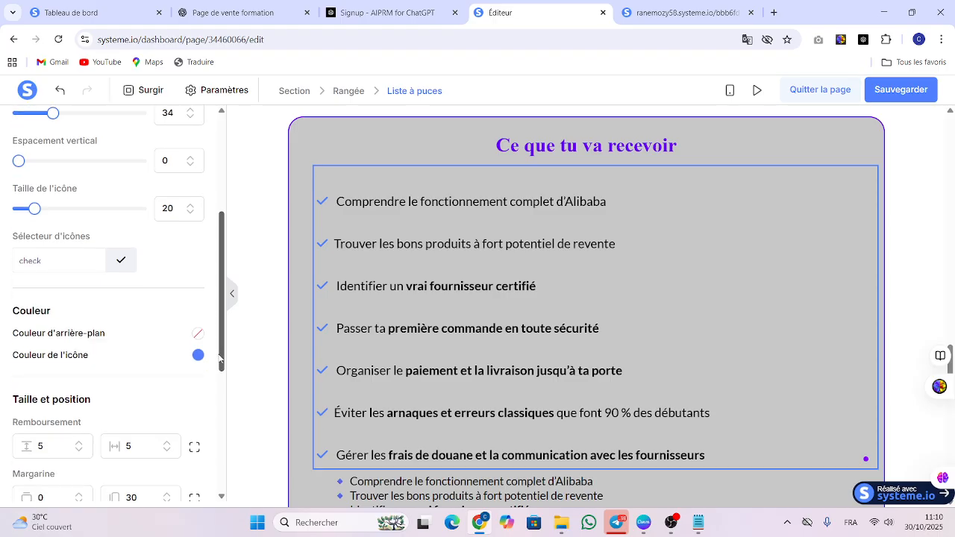
left_click(119, 261)
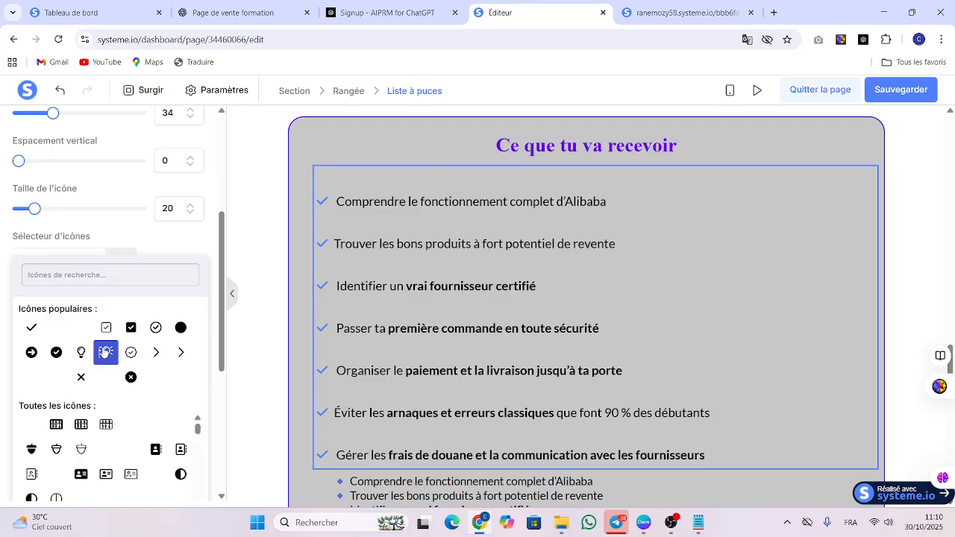
left_click(105, 351)
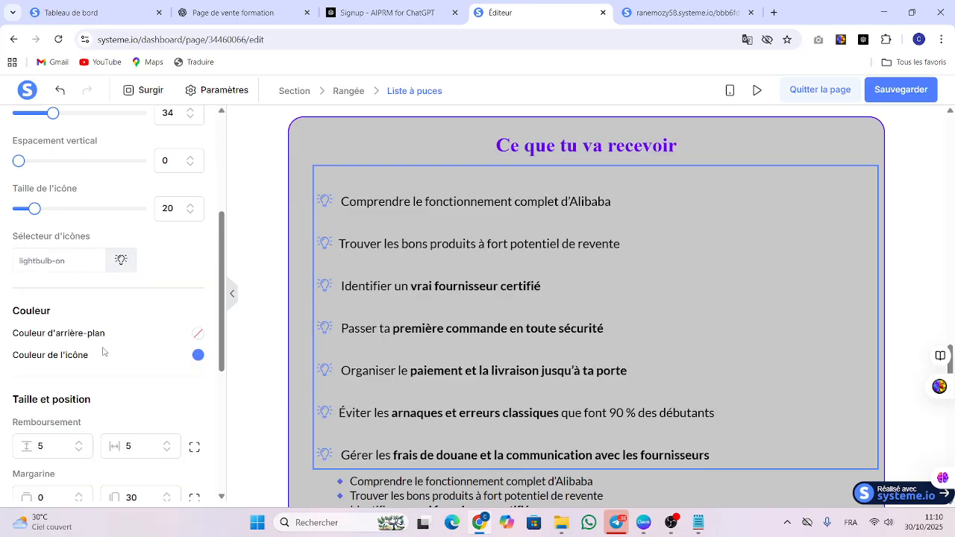
Colour the list's lightbulb icons red-orange (f44f0a) and save the page.
left_click(197, 356)
left_click(29, 370)
left_click_drag(163, 277, 169, 279)
left_click(169, 278)
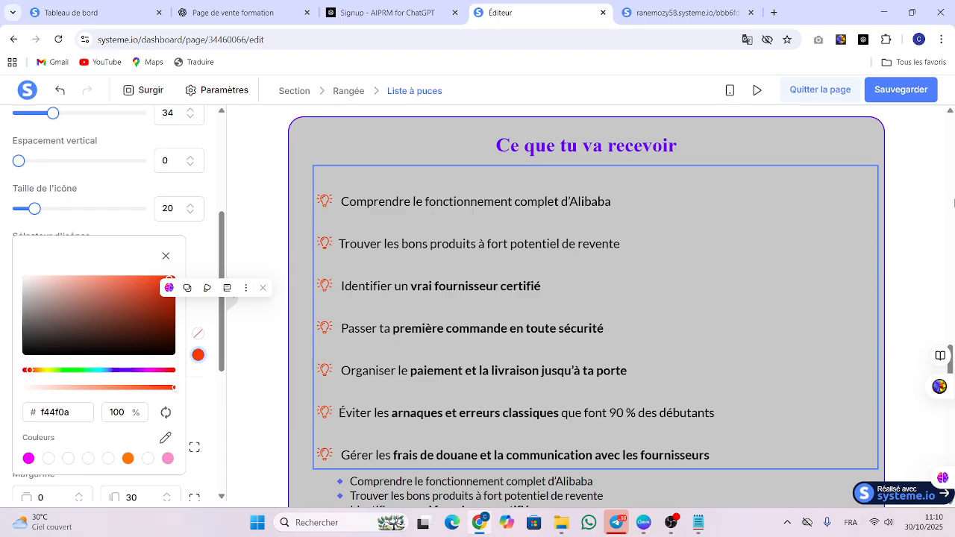
left_click(940, 214)
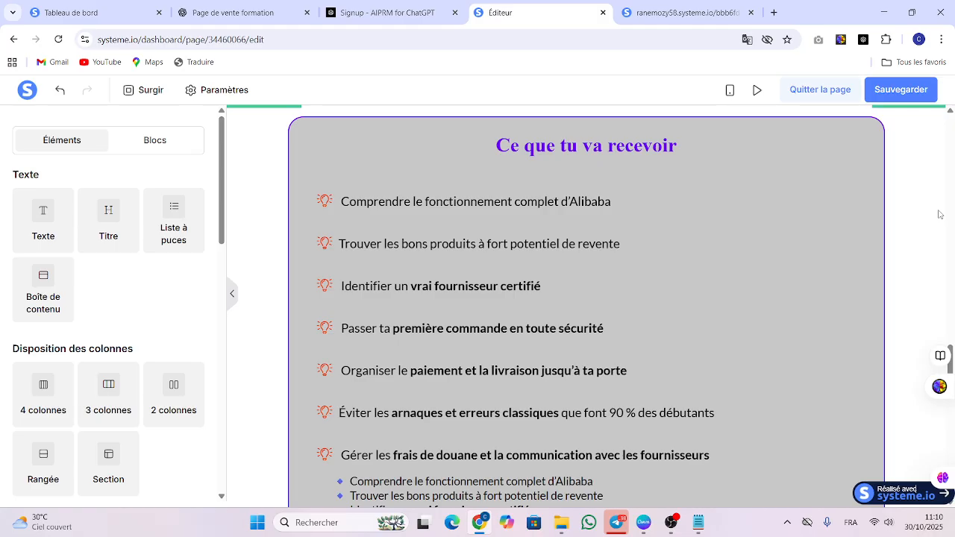
left_click(901, 97)
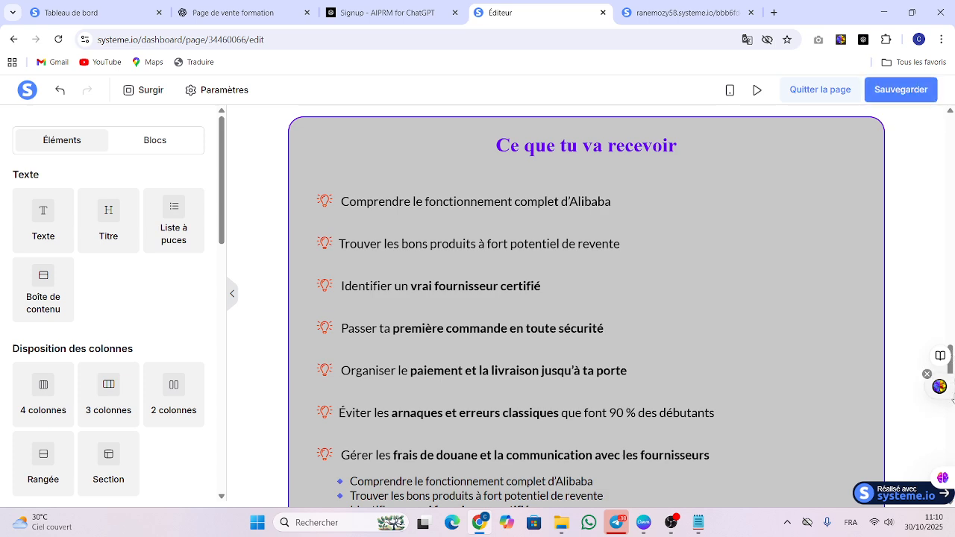
left_click(941, 387)
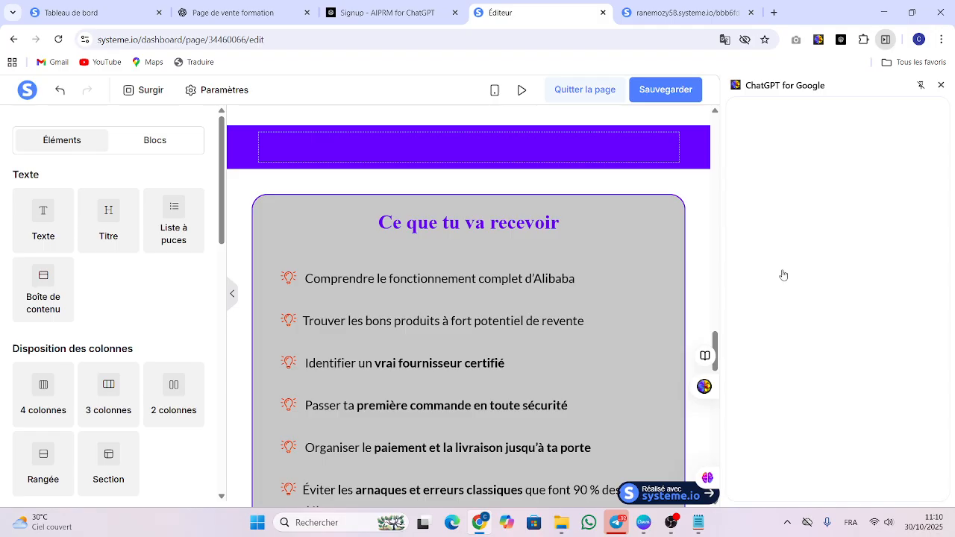
left_click(941, 86)
Delete the duplicate diamond-bulleted text element below the lightbulb list.
scroll(950, 418, "down", 5)
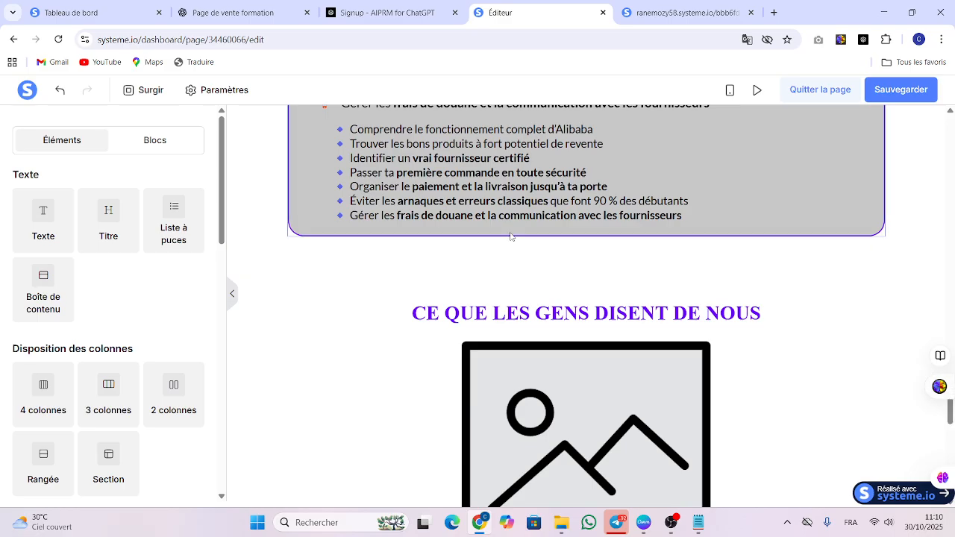
left_click(510, 156)
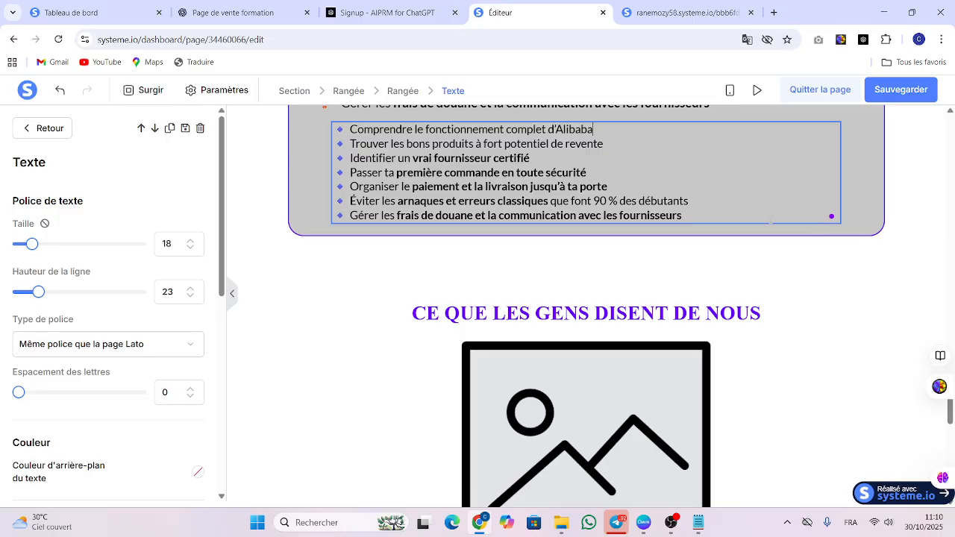
left_click(201, 129)
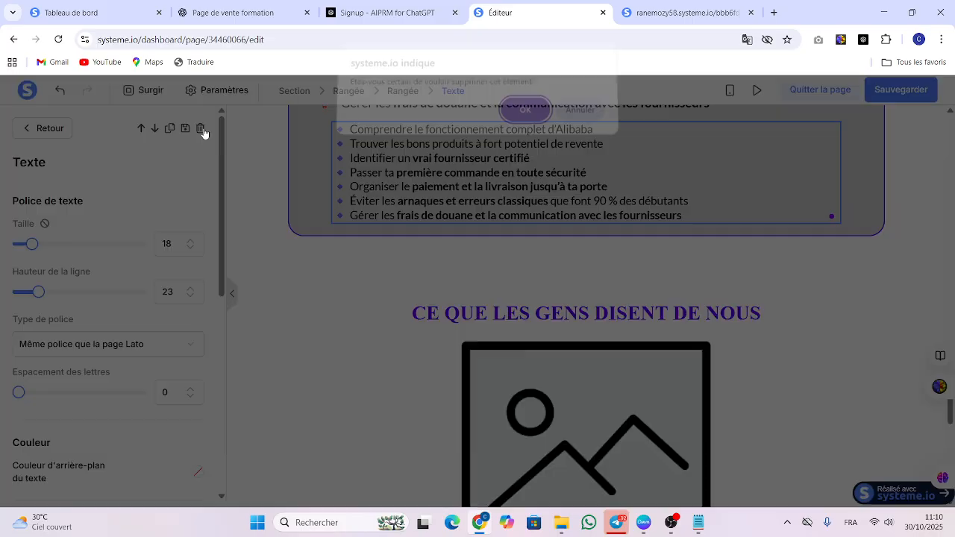
left_click(527, 120)
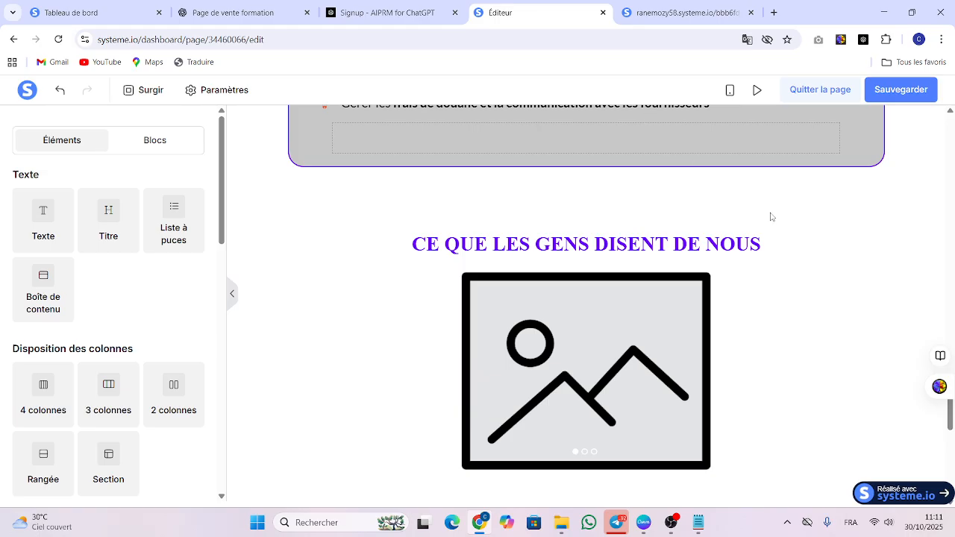
Delete the empty row under the lightbulb list and save the page.
mouse_move(834, 158)
left_click(837, 124)
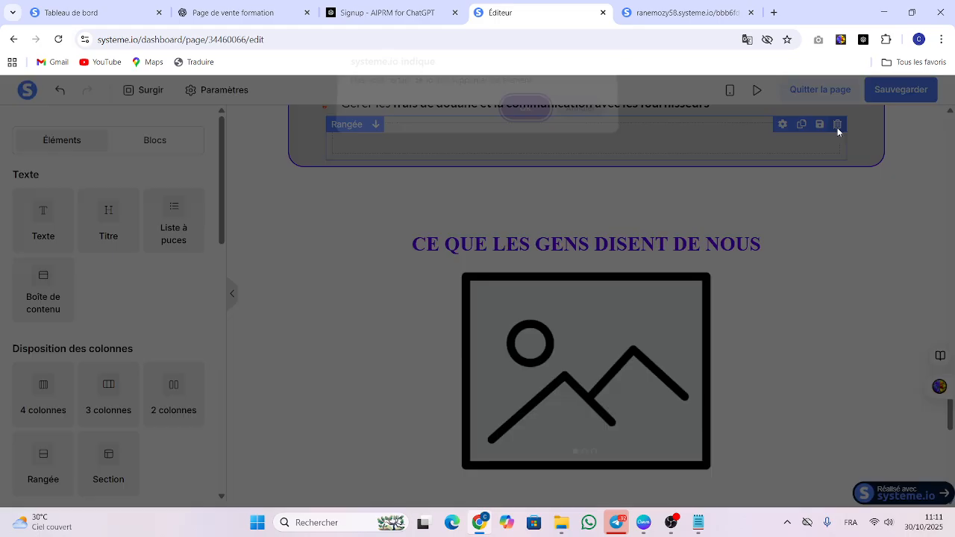
left_click(520, 117)
scroll(514, 114, "up", 5)
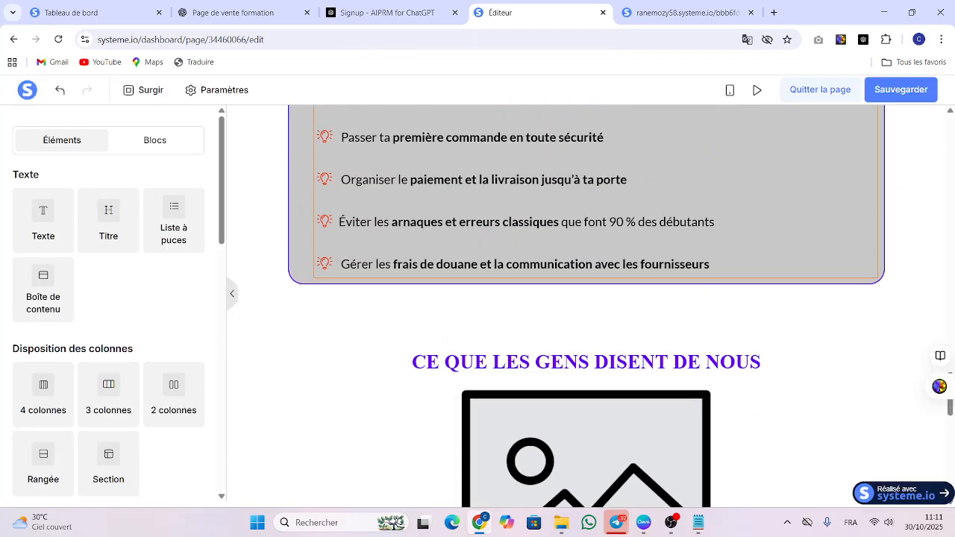
left_click(900, 90)
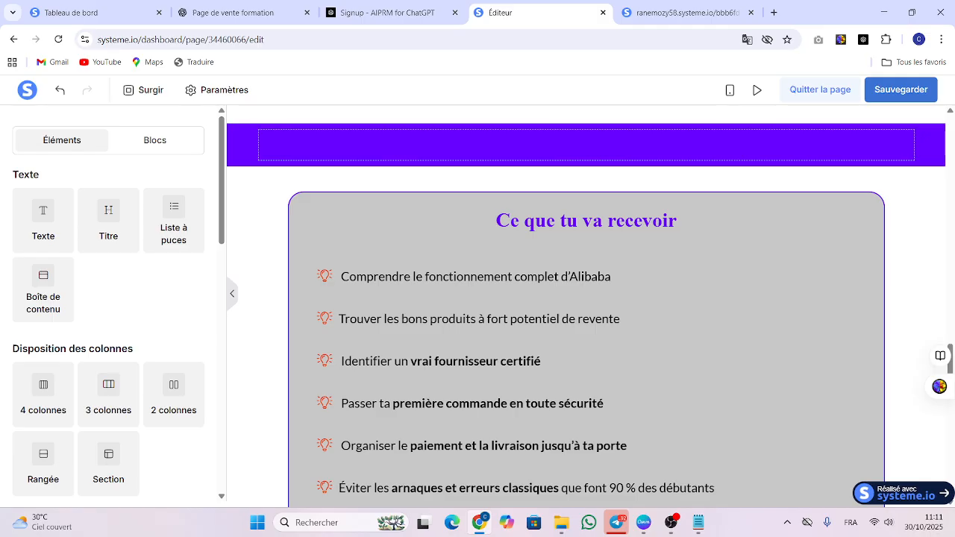
Copy the "Résultats attendus" section, from its heading through the closing sentence, from the sales copy in the ChatGPT conversation.
left_click(174, 6)
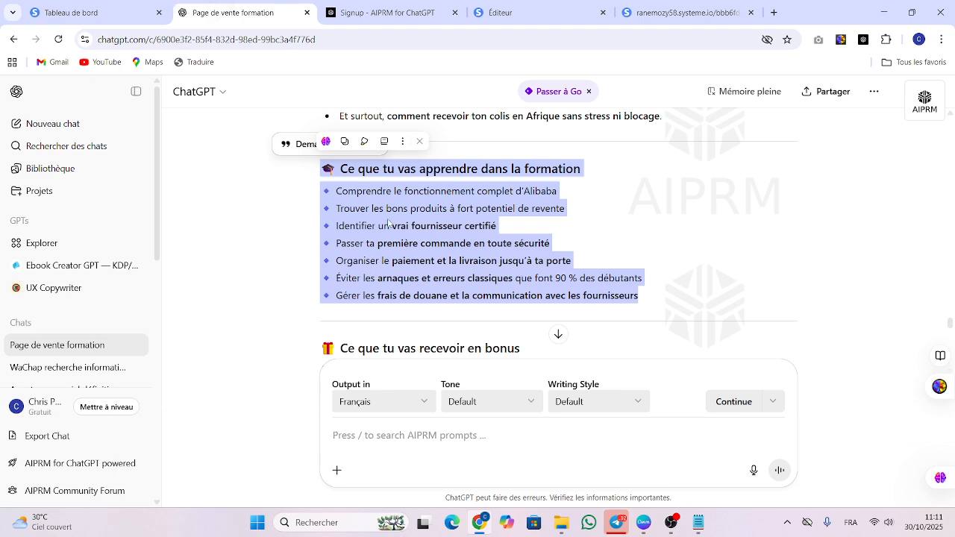
scroll(558, 239, "down", 4)
scroll(558, 239, "down", 7)
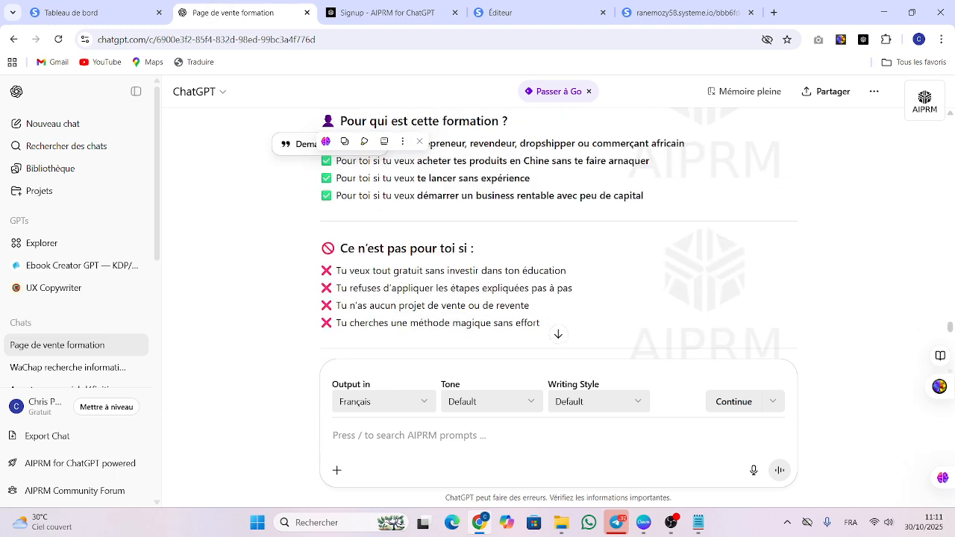
scroll(558, 239, "down", 2)
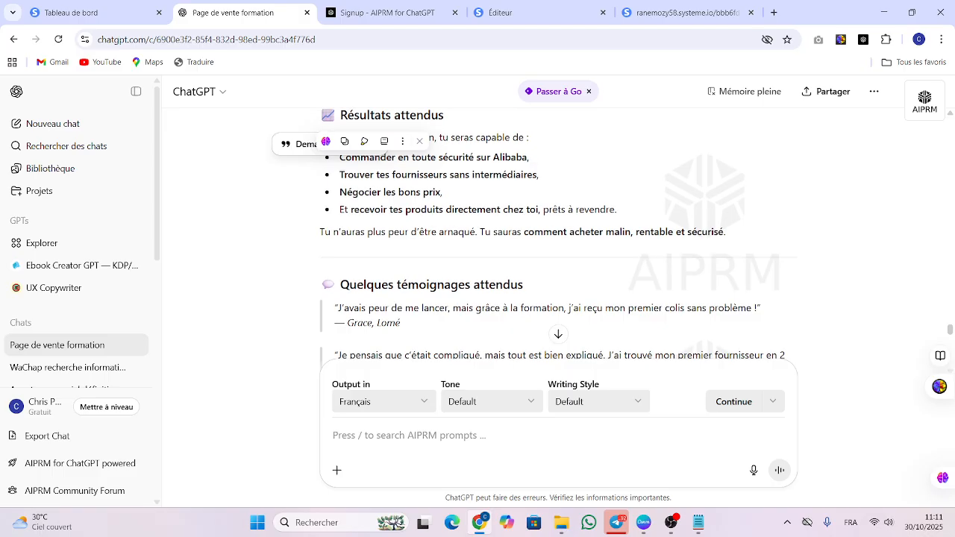
scroll(558, 239, "up", 2)
scroll(558, 239, "up", 3)
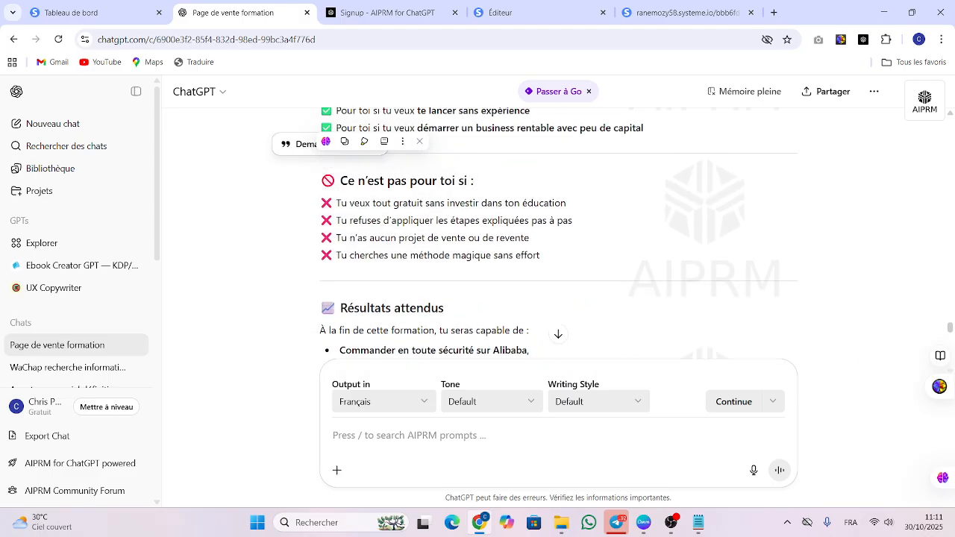
scroll(558, 238, "down", 3)
scroll(558, 238, "down", 1)
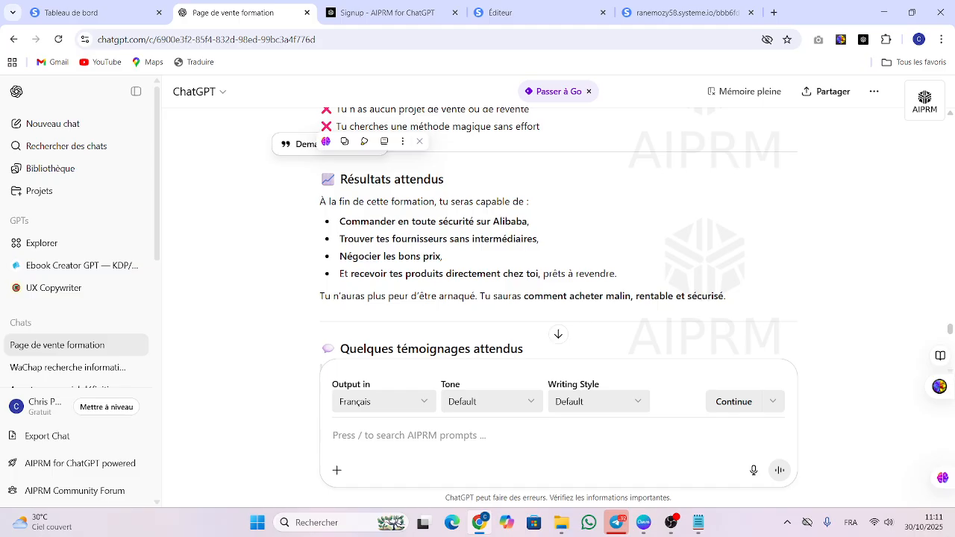
scroll(853, 316, "up", 1)
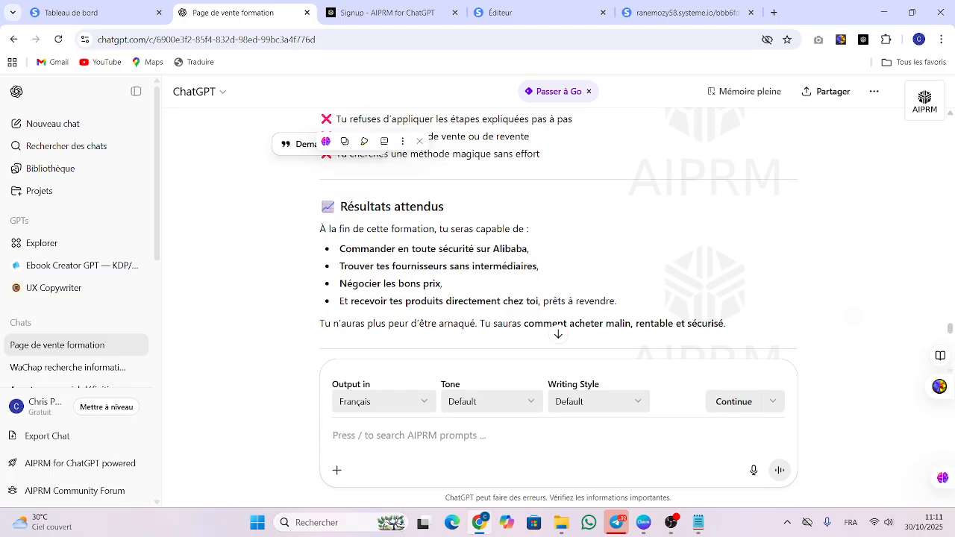
left_click_drag(731, 324, 714, 324)
left_click_drag(618, 313, 326, 209)
key("ctrl+c")
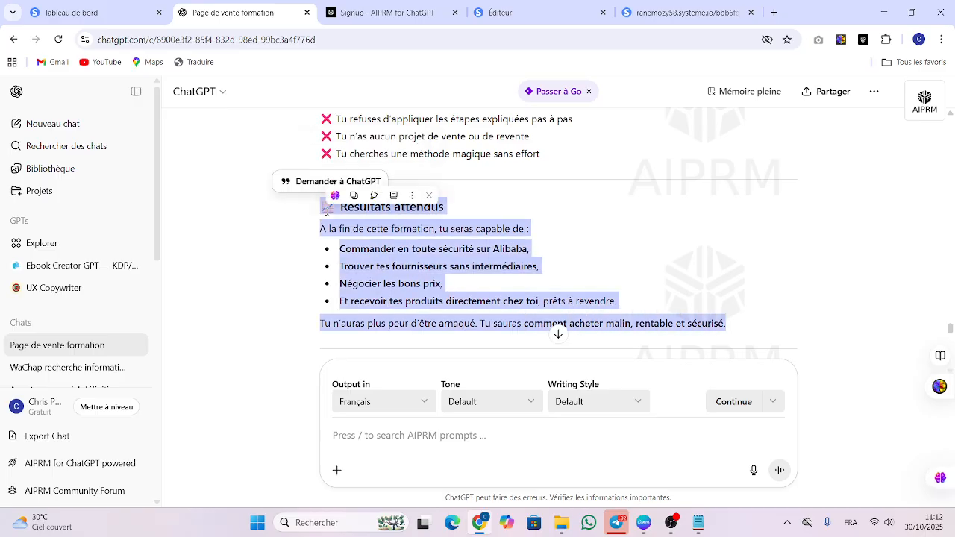
Switch back to the systeme.io editor and duplicate the grey "Ce que tu va recevoir" row.
left_click(522, 12)
scroll(596, 303, "down", 10)
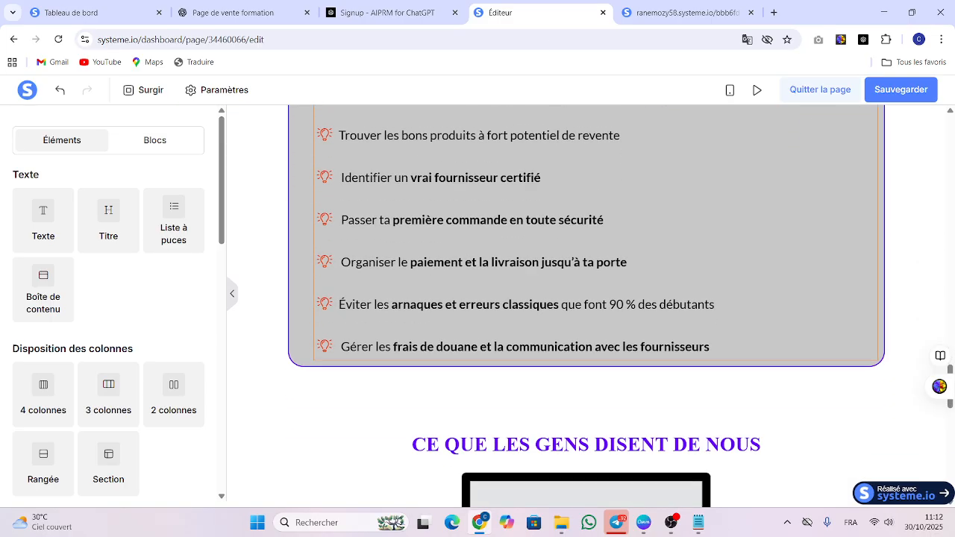
scroll(586, 373, "up", 8)
scroll(587, 306, "down", 2)
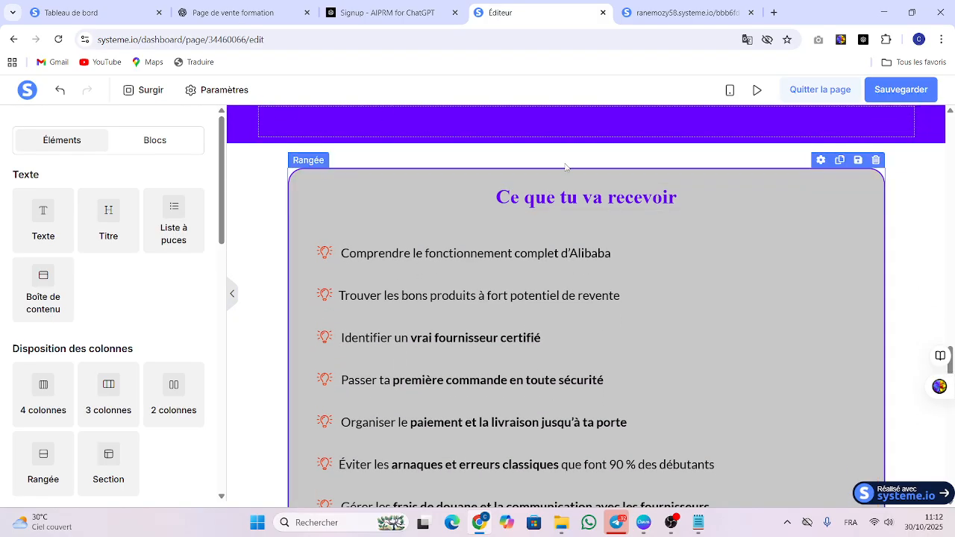
left_click(839, 160)
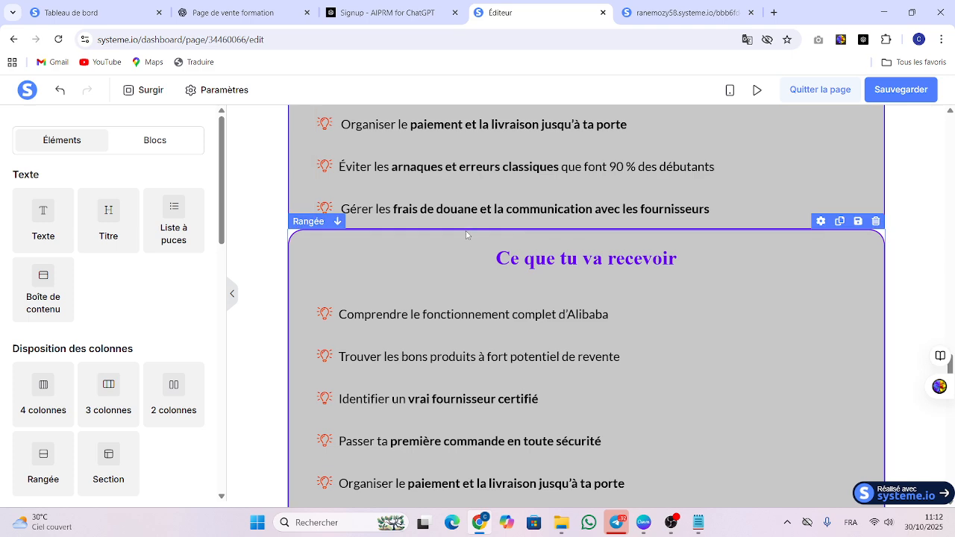
Add a new section below the grey boxes and move the duplicated "Ce que tu va recevoir" row into it.
mouse_move(108, 459)
left_mouse_down()
mouse_move(385, 230)
mouse_move(337, 255)
mouse_move(97, 453)
left_mouse_up()
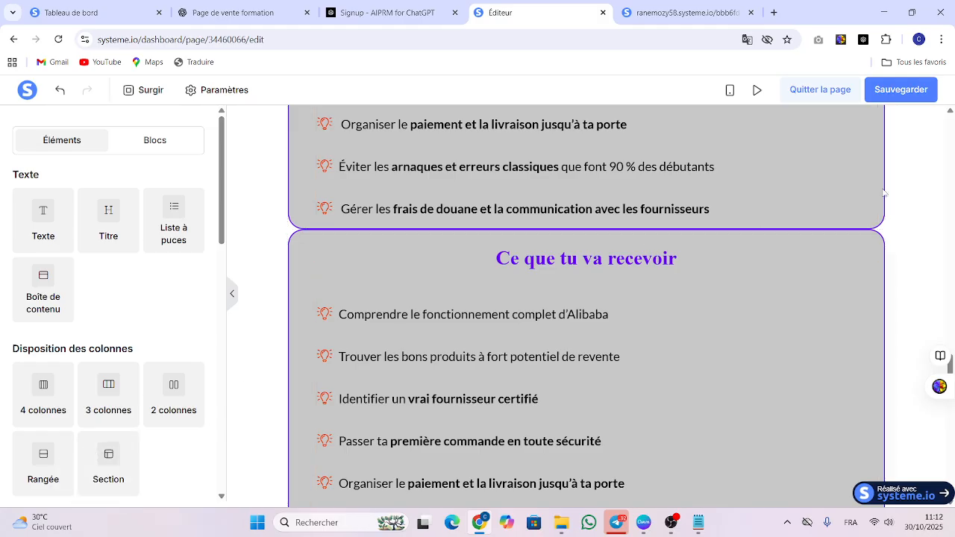
left_click_drag(96, 456, 375, 413)
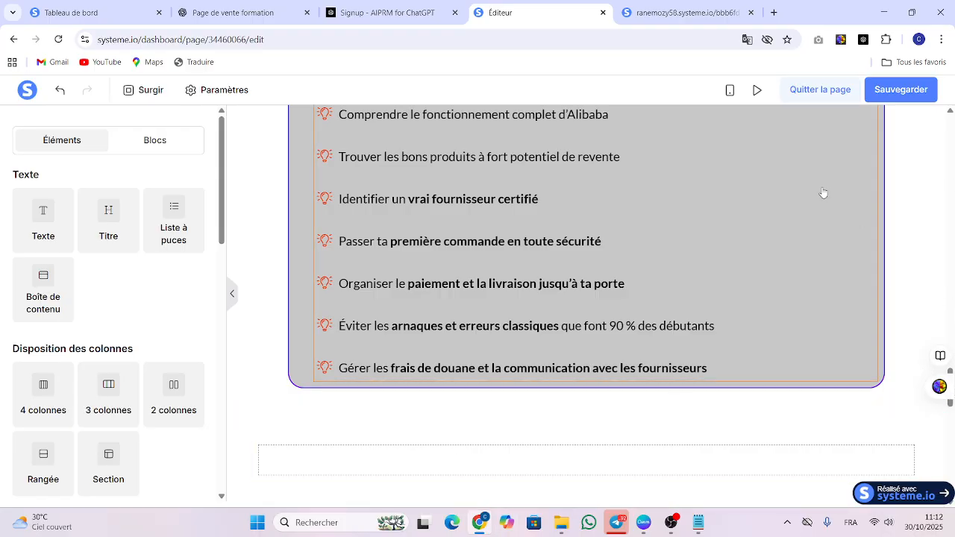
scroll(822, 195, "up", 3)
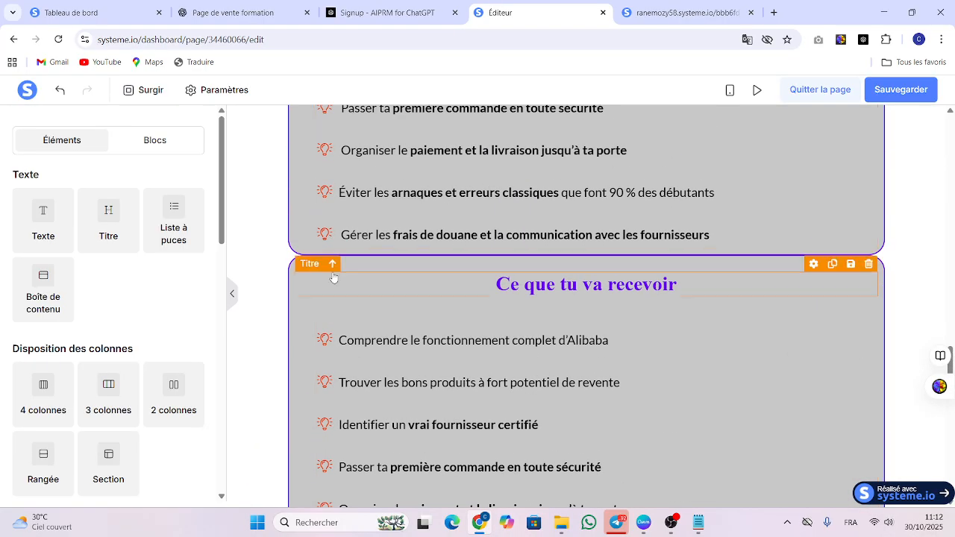
left_click_drag(368, 268, 351, 443)
Replace the duplicated box's bullet list with the copied "Résultats attendus" text and remove the blank line above it.
left_click(512, 304)
left_click(512, 302)
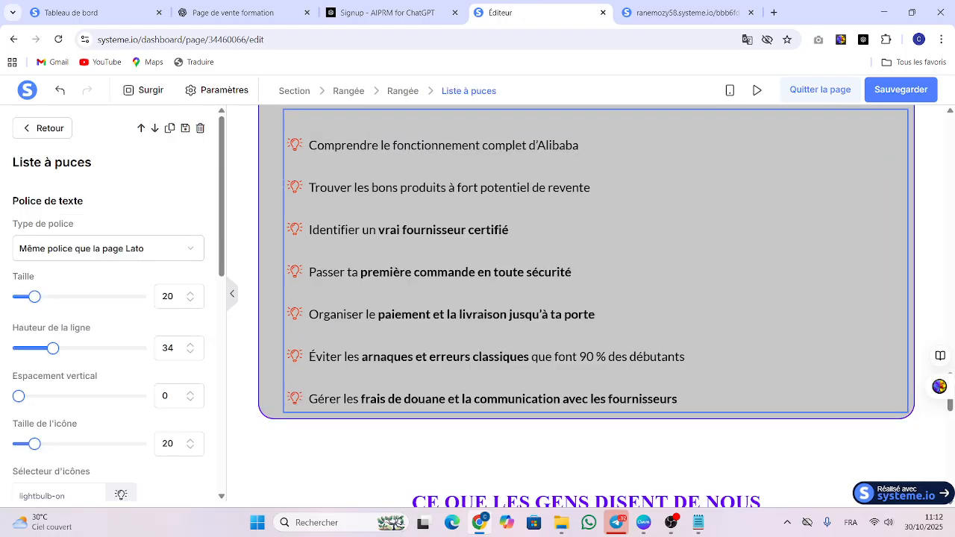
left_click_drag(308, 141, 678, 444)
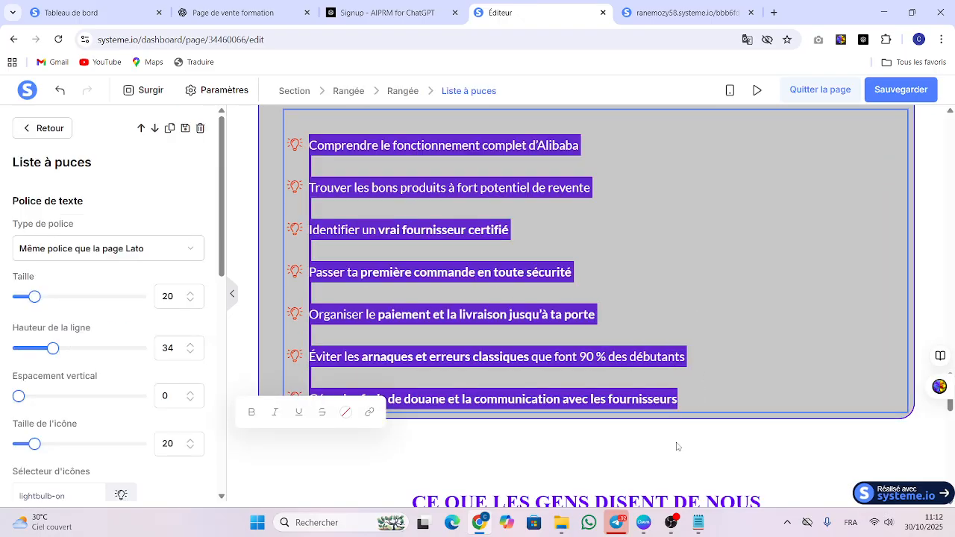
key("ctrl+v")
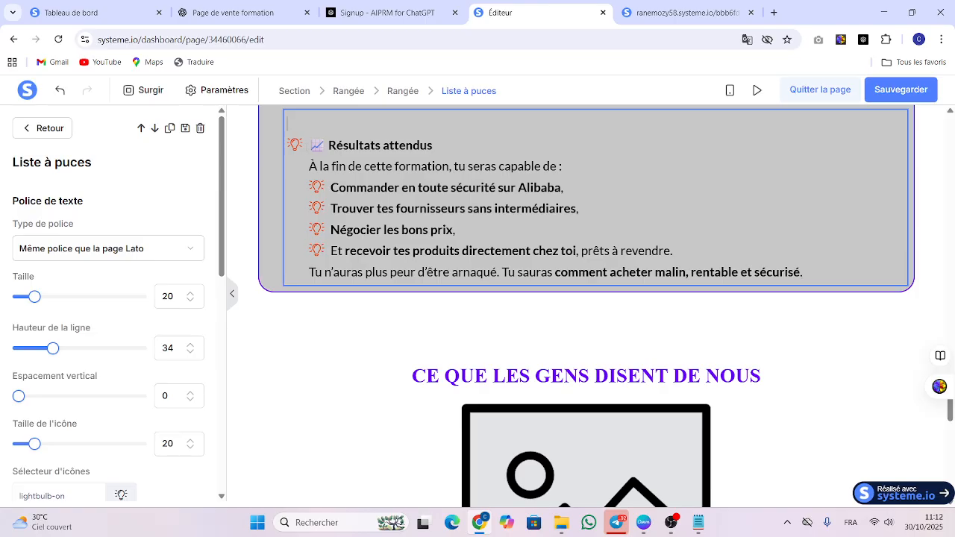
key("BackSpace")
key("BackSpace")
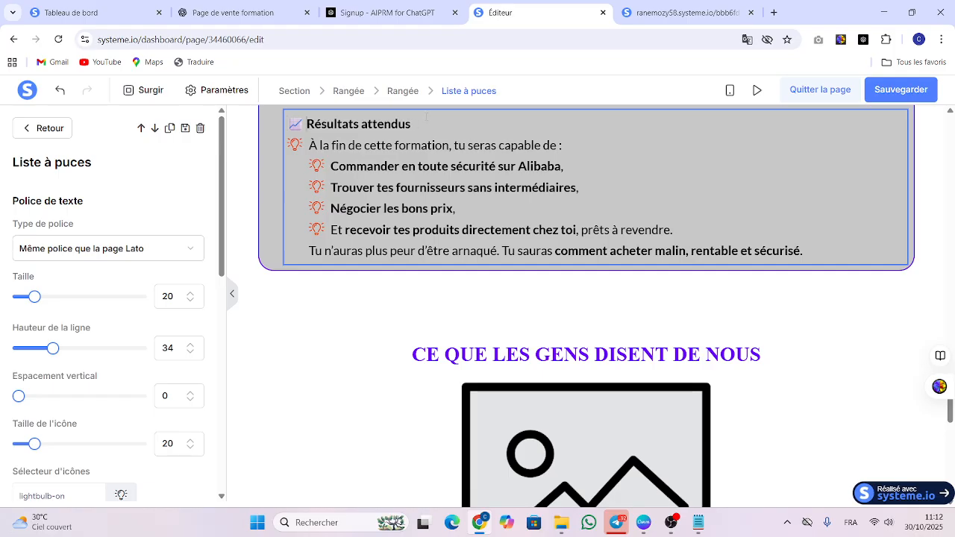
Copy the "Résultats attendus" heading line from the pasted list and remove it from there.
left_click_drag(309, 143, 250, 129)
key("ctrl+c")
key("BackSpace")
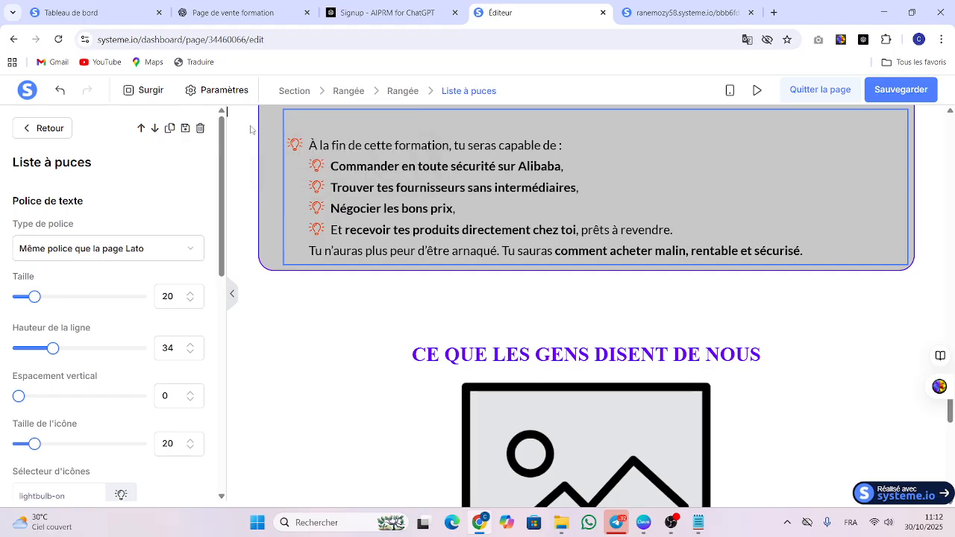
left_click(253, 130)
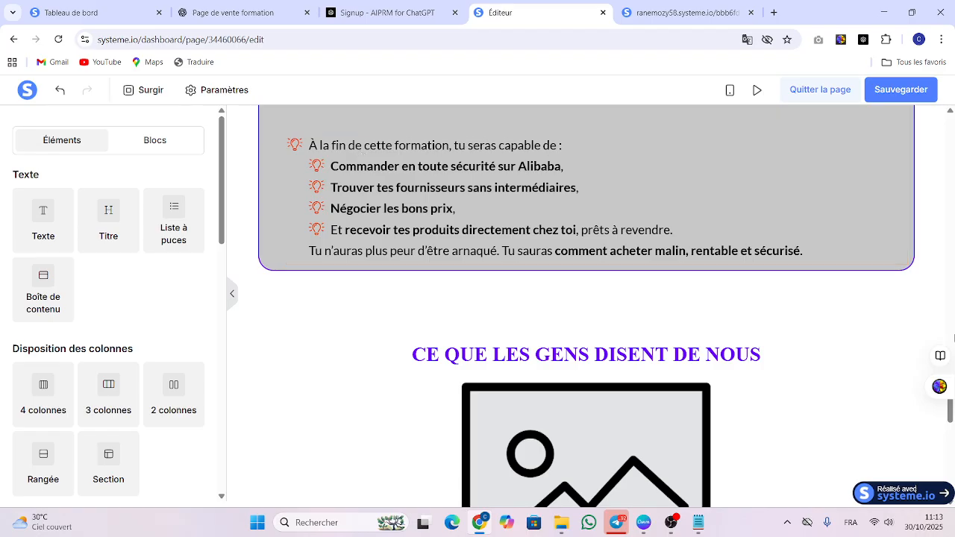
Replace the duplicated box's title with the copied heading "📈 Résultats attendus" and save the page.
scroll(586, 373, "up", 1)
scroll(587, 358, "up", 3)
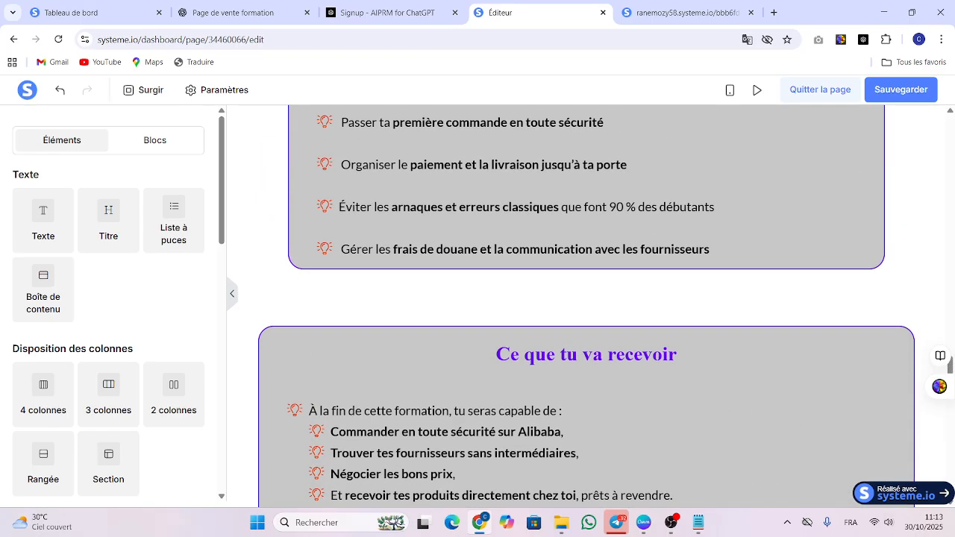
left_click(496, 362)
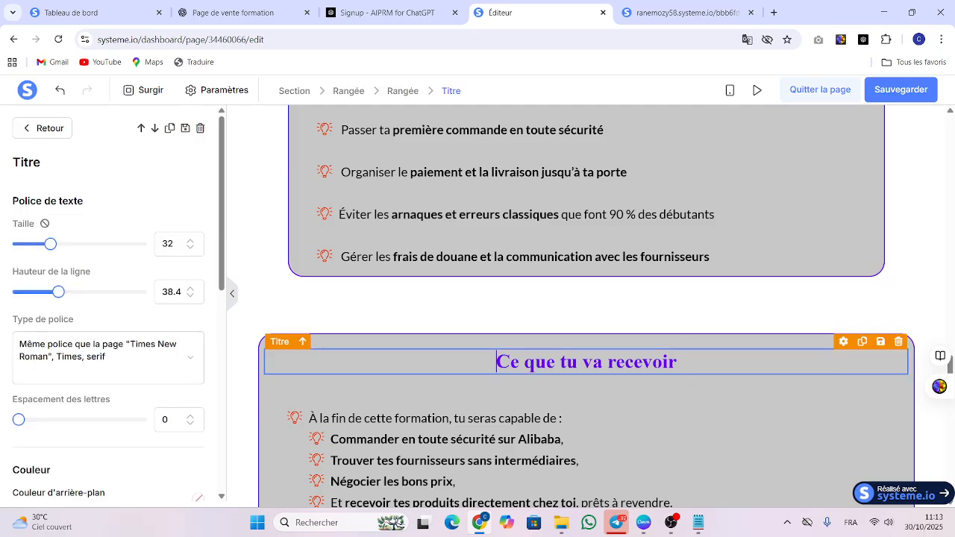
key("ctrl+a")
key("ctrl+v")
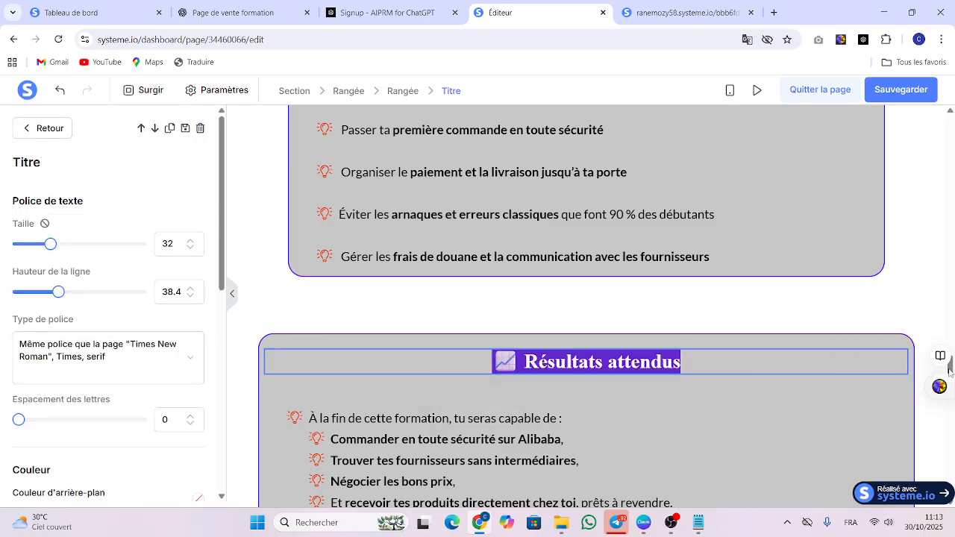
left_click(905, 89)
left_click(507, 307)
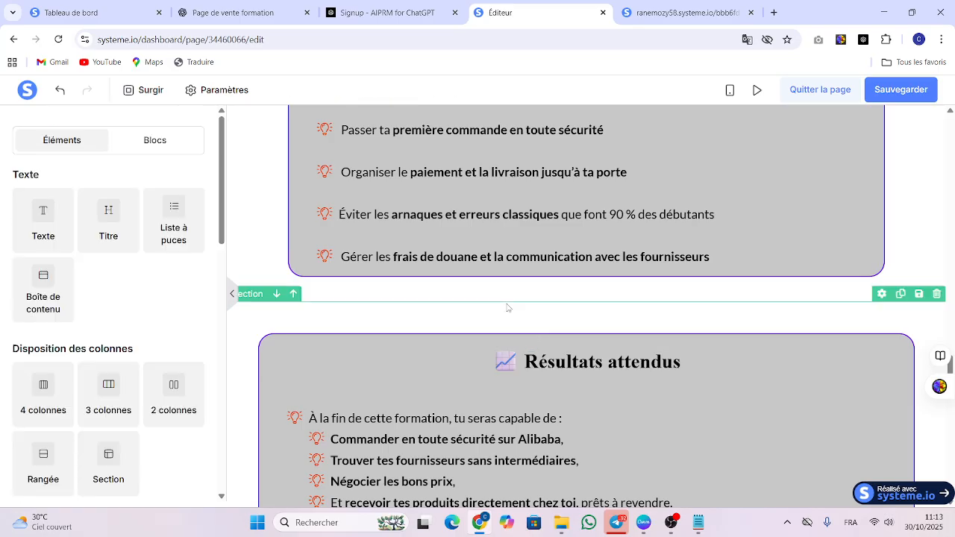
Clear the grey background colour of the "Résultats attendus" row and save the page.
left_click(401, 353)
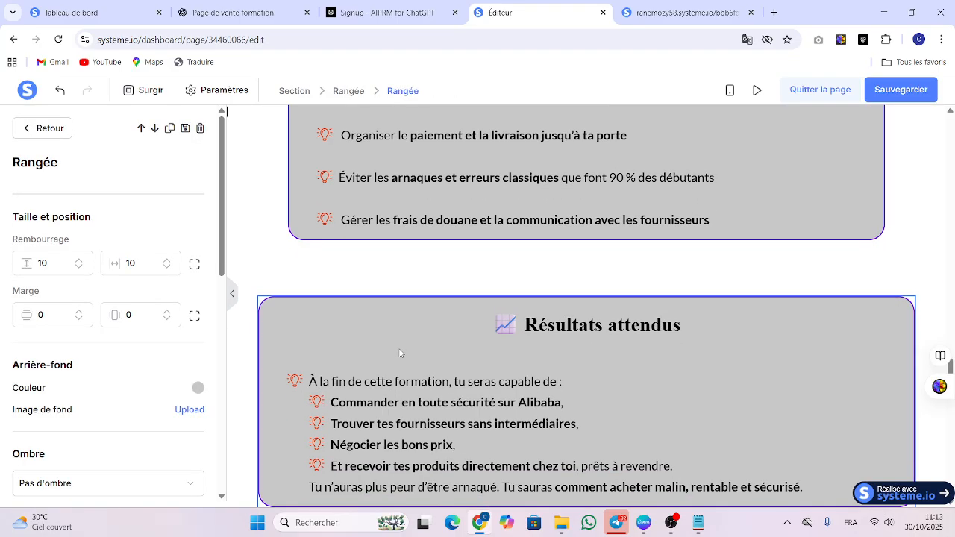
left_click(198, 388)
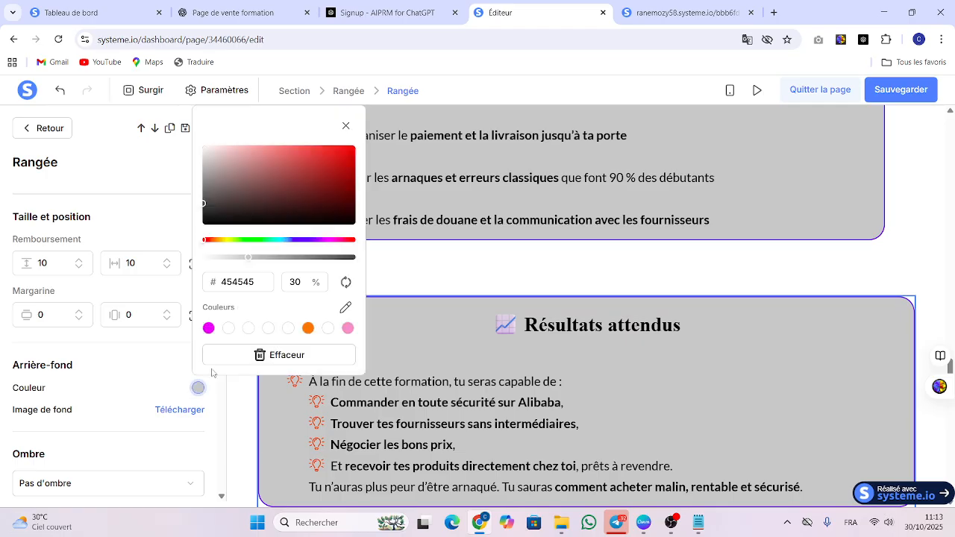
left_click(284, 363)
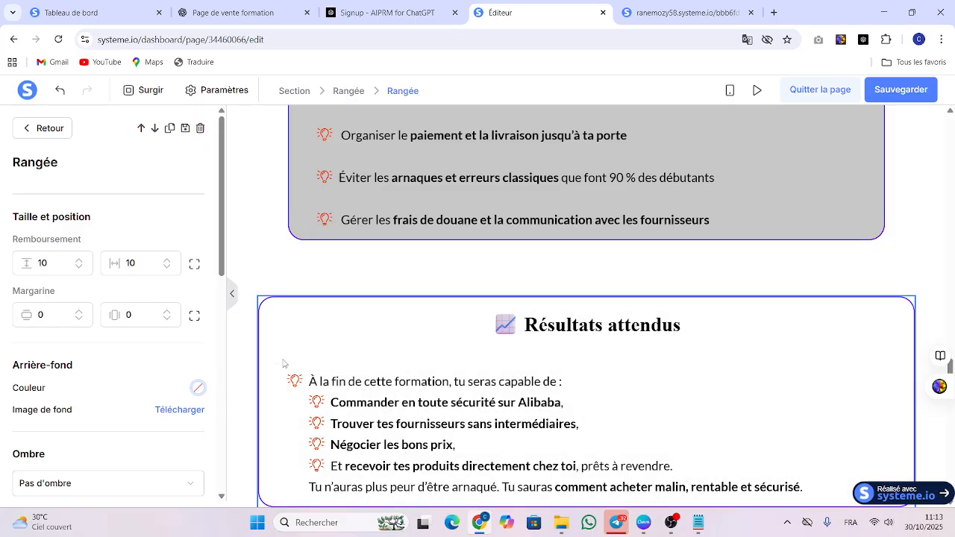
left_click(486, 273)
scroll(486, 273, "down", 1)
scroll(925, 269, "down", 3)
scroll(925, 268, "up", 2)
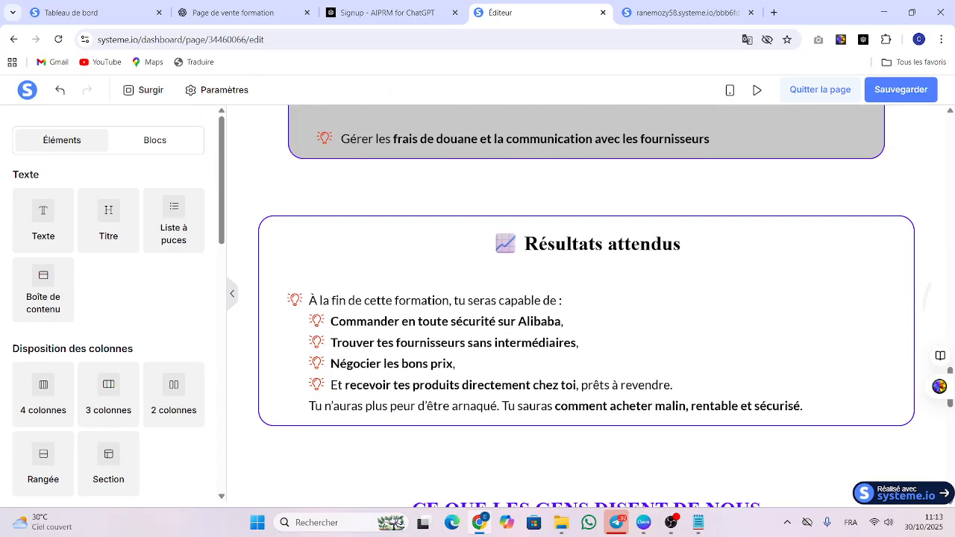
scroll(938, 269, "down", 1)
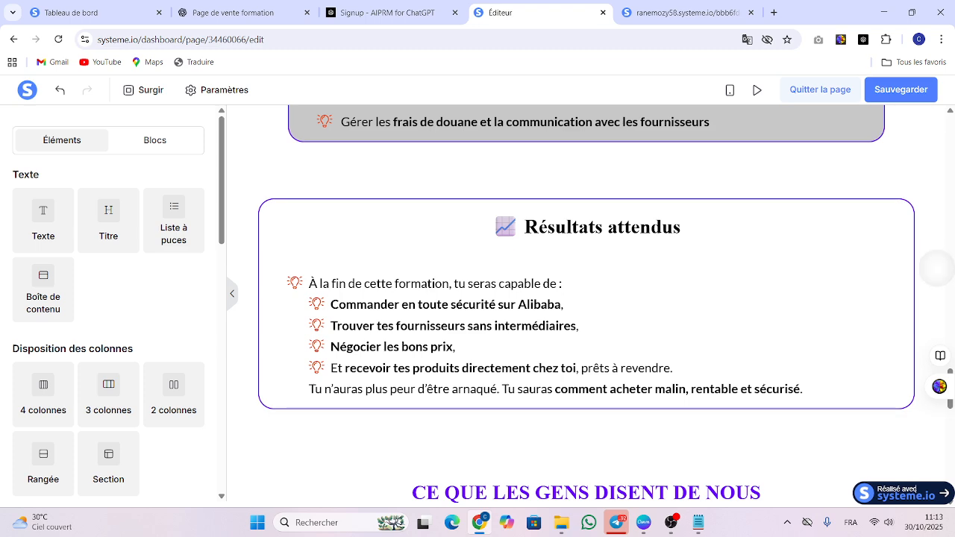
scroll(587, 298, "down", 2)
scroll(586, 299, "up", 1)
left_click(901, 89)
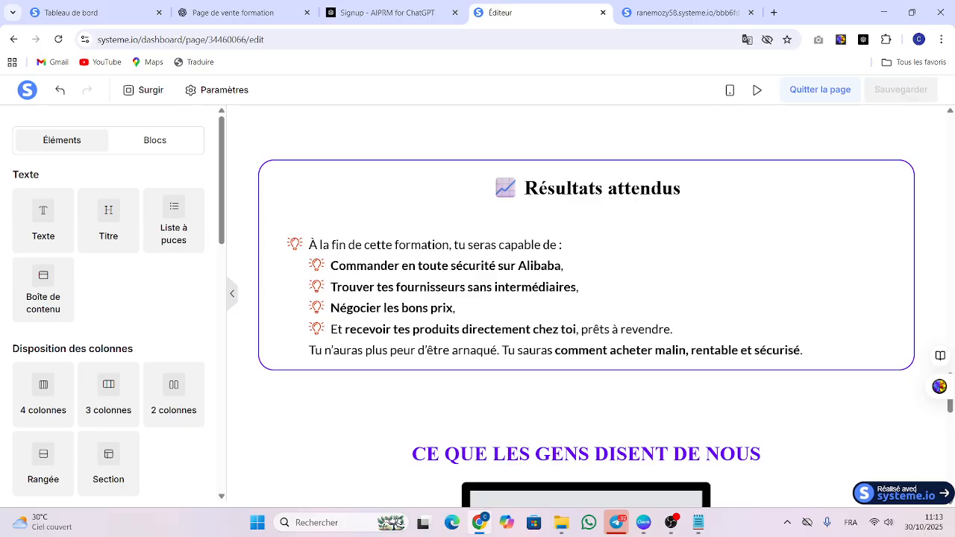
Set the content width of the "Résultats attendus" section to Moyen and save the page.
left_click(368, 136)
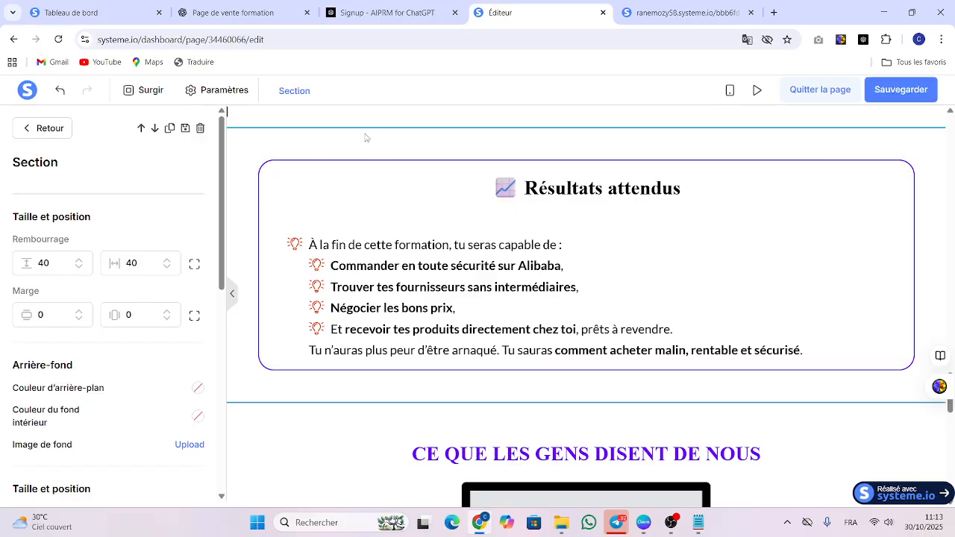
scroll(183, 313, "down", 3)
left_click(172, 336)
left_click(148, 387)
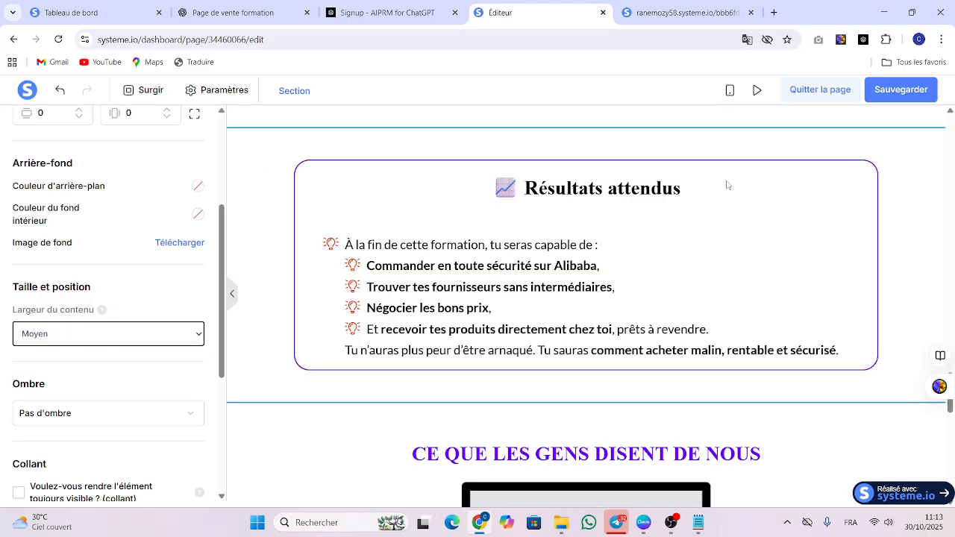
left_click(901, 91)
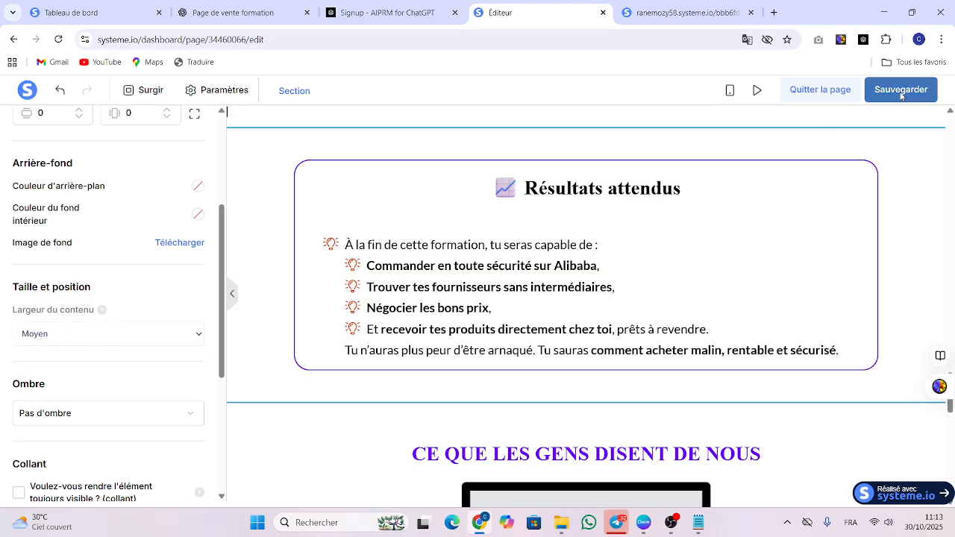
Preview the saved sales page and review its sections from the header down to the FAQ.
left_click(758, 91)
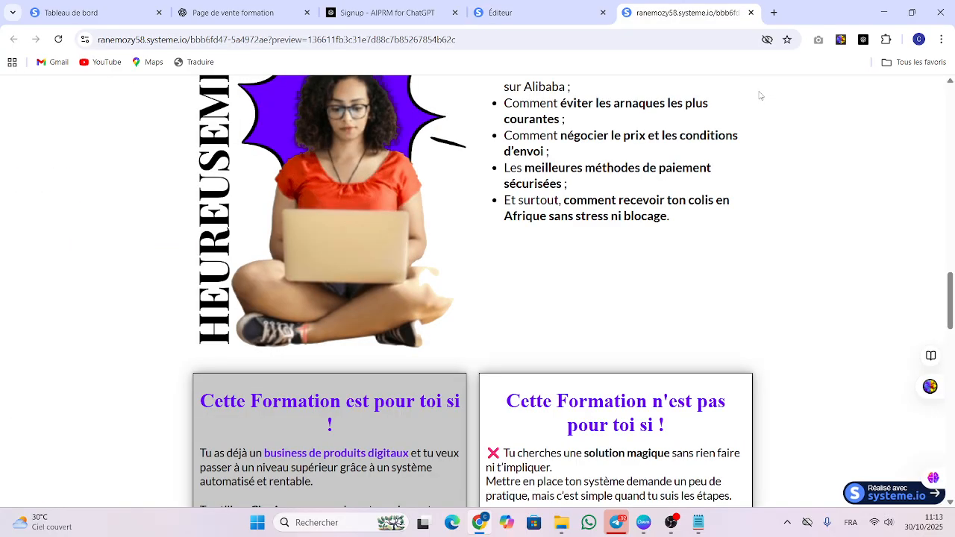
key("F5")
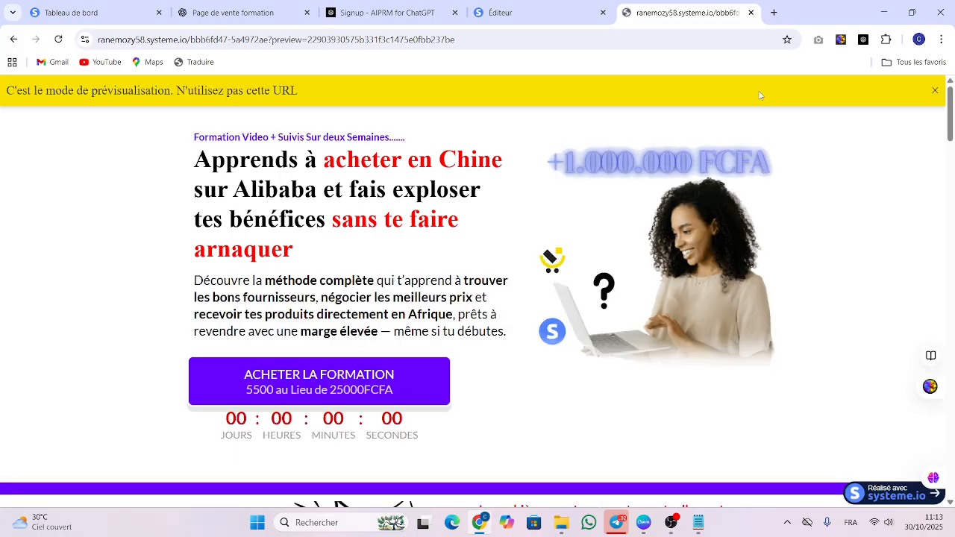
scroll(759, 95, "down", 5)
scroll(477, 291, "down", 3)
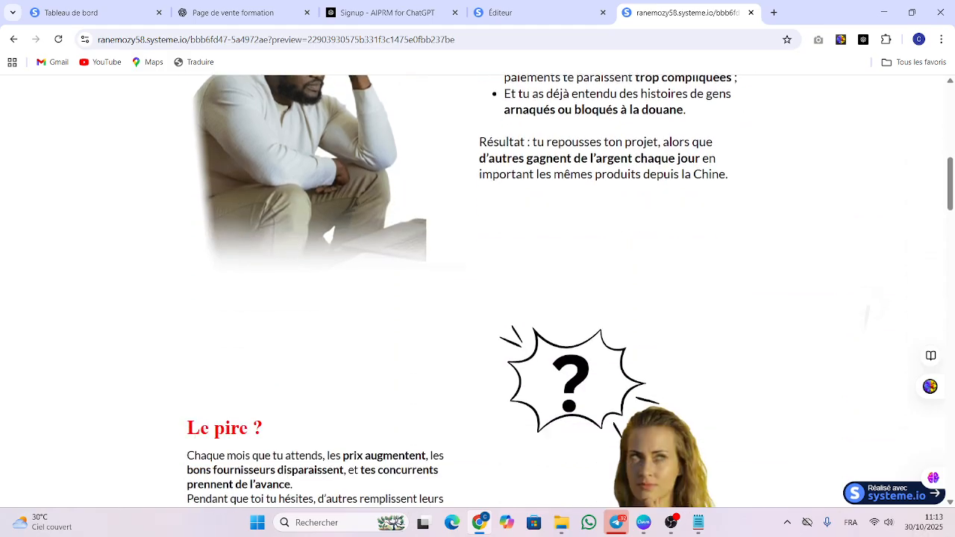
scroll(478, 290, "down", 3)
scroll(477, 291, "down", 10)
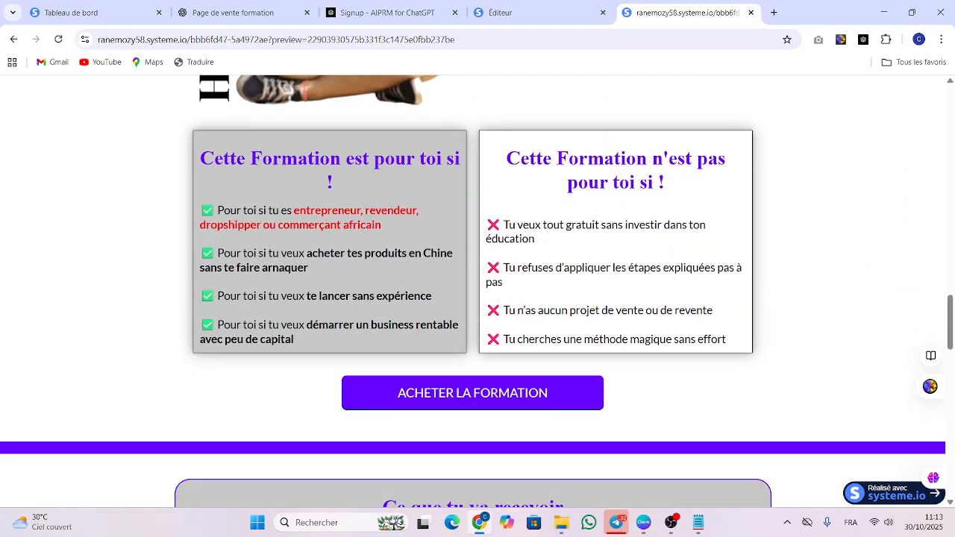
scroll(477, 291, "down", 8)
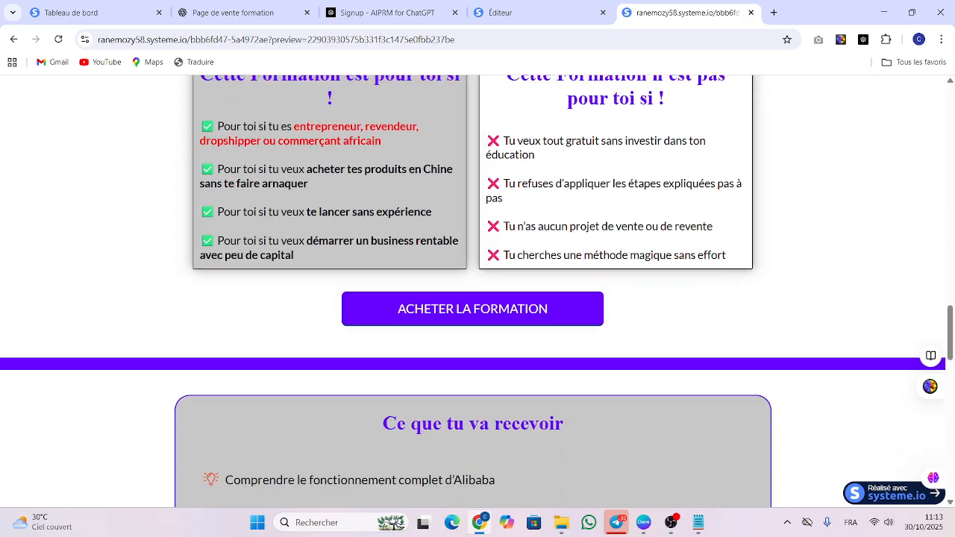
scroll(477, 290, "down", 2)
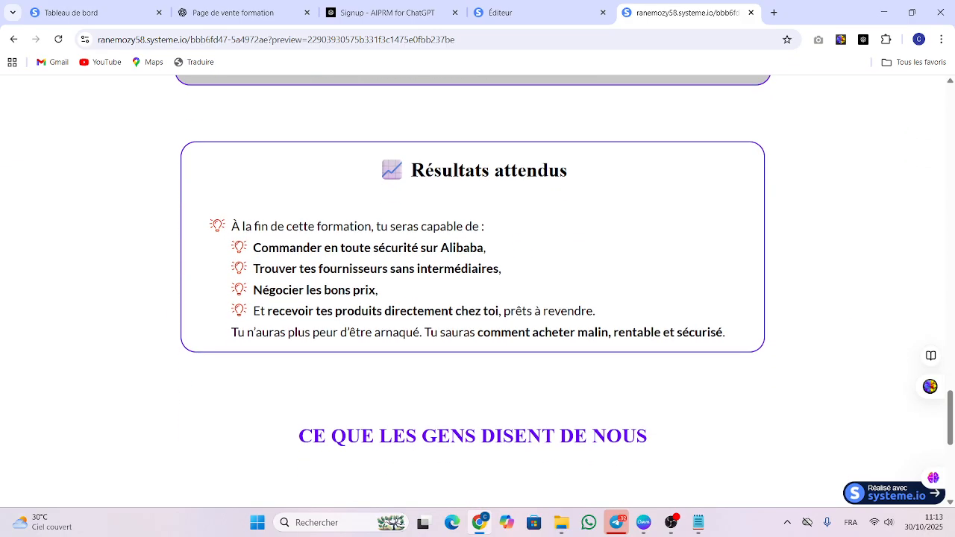
scroll(478, 291, "up", 2)
scroll(478, 291, "up", 2)
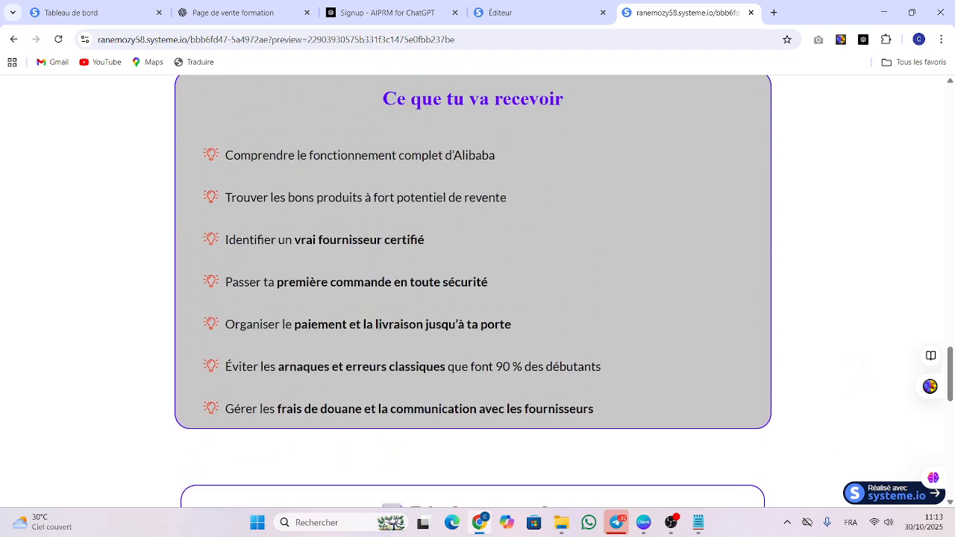
scroll(478, 291, "down", 8)
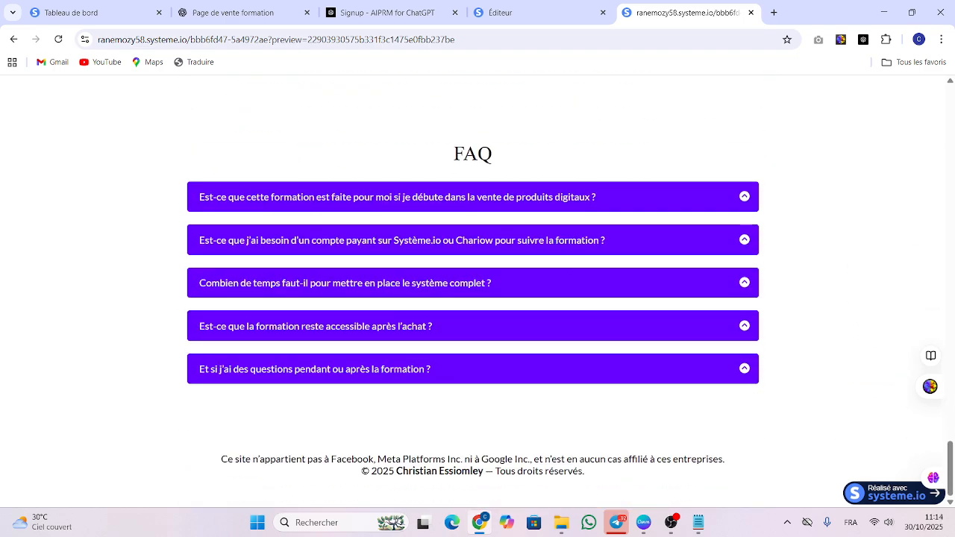
Switch to the ChatGPT conversation and read the "Quelques témoignages attendus" and "Appel à l'action final" parts of the sales copy.
left_click(233, 12)
scroll(558, 233, "down", 6)
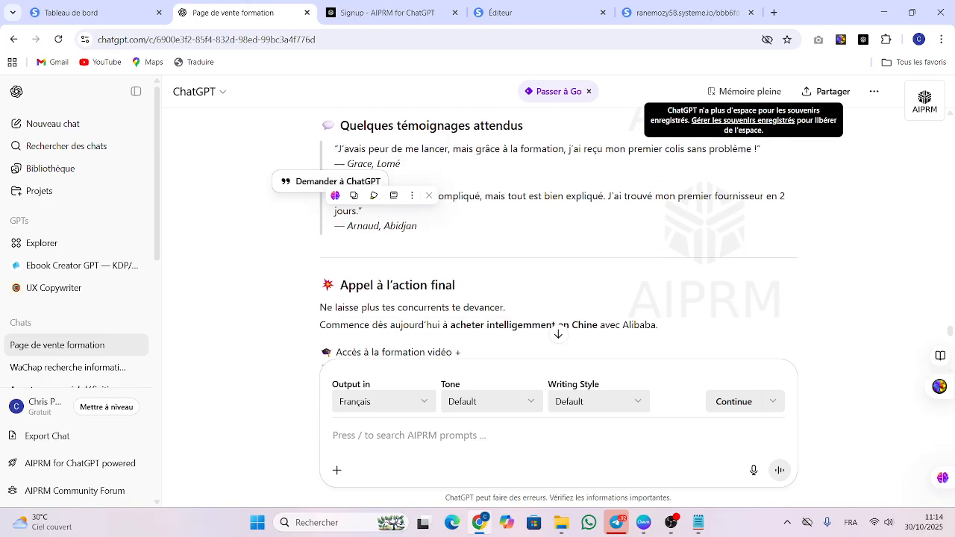
scroll(558, 238, "up", 2)
scroll(558, 239, "down", 1)
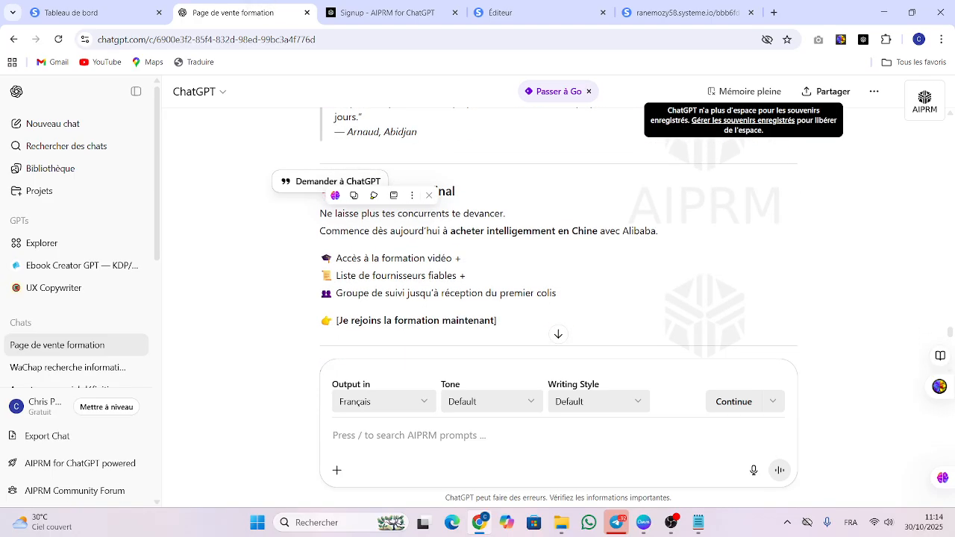
scroll(558, 239, "up", 1)
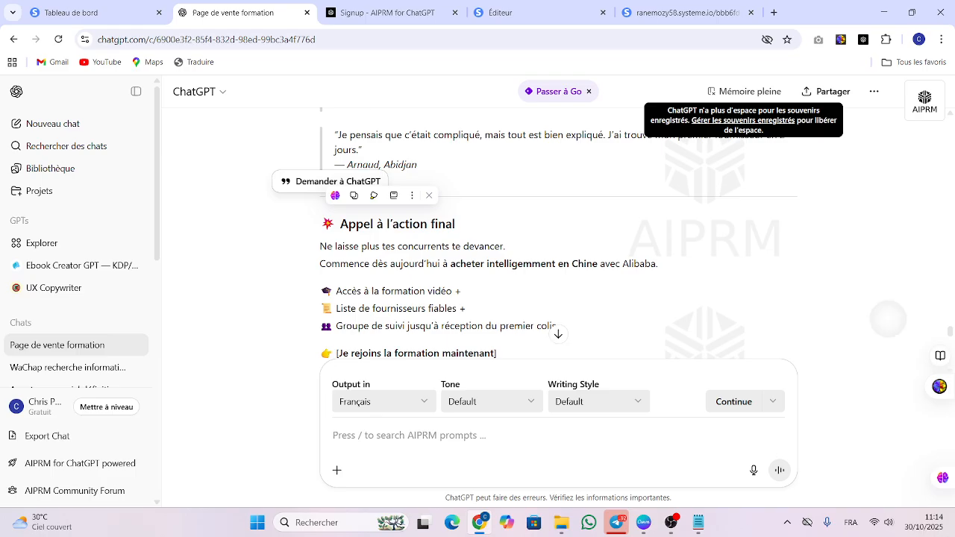
scroll(888, 305, "down", 1)
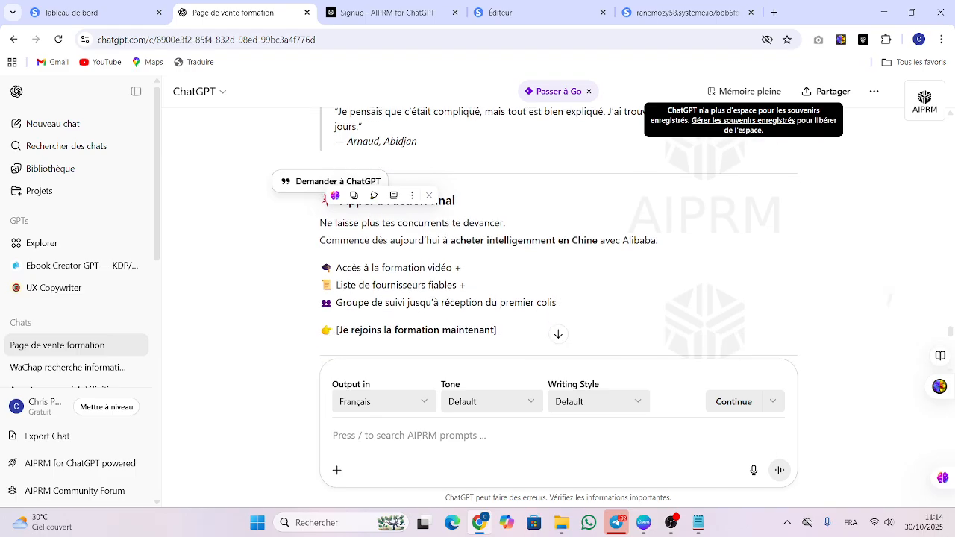
scroll(891, 294, "up", 1)
scroll(558, 235, "down", 1)
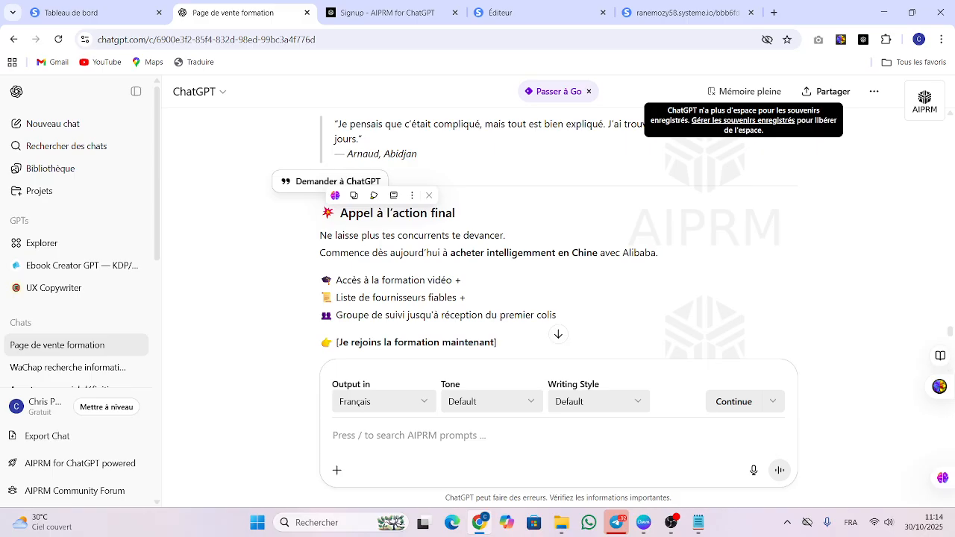
scroll(558, 246, "down", 1)
scroll(558, 246, "up", 1)
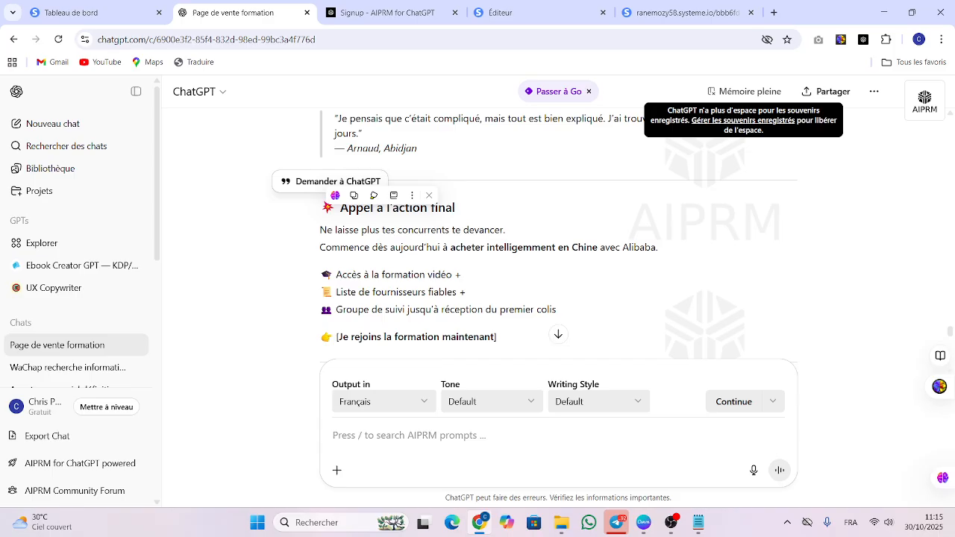
scroll(558, 247, "down", 1)
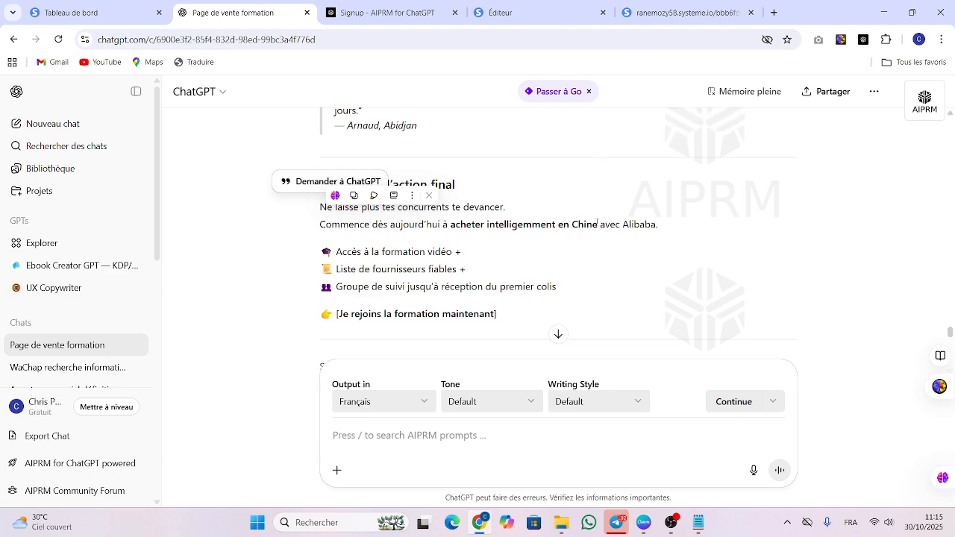
scroll(598, 221, "down", 2)
scroll(540, 337, "up", 5)
scroll(558, 235, "down", 1)
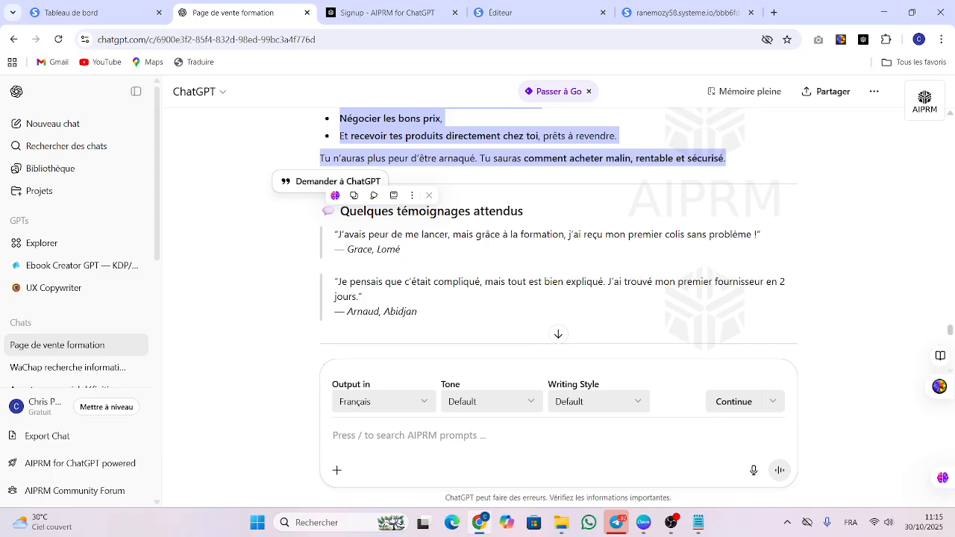
Take a full-page capture of the previewed sales page with GoFullPage and download it as a PNG.
left_click(500, 13)
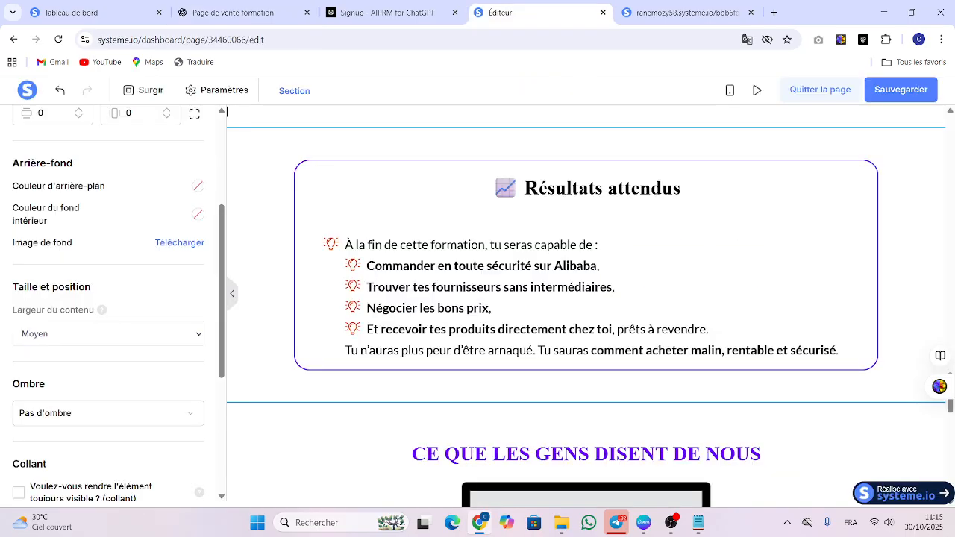
left_click(686, 13)
key("Home")
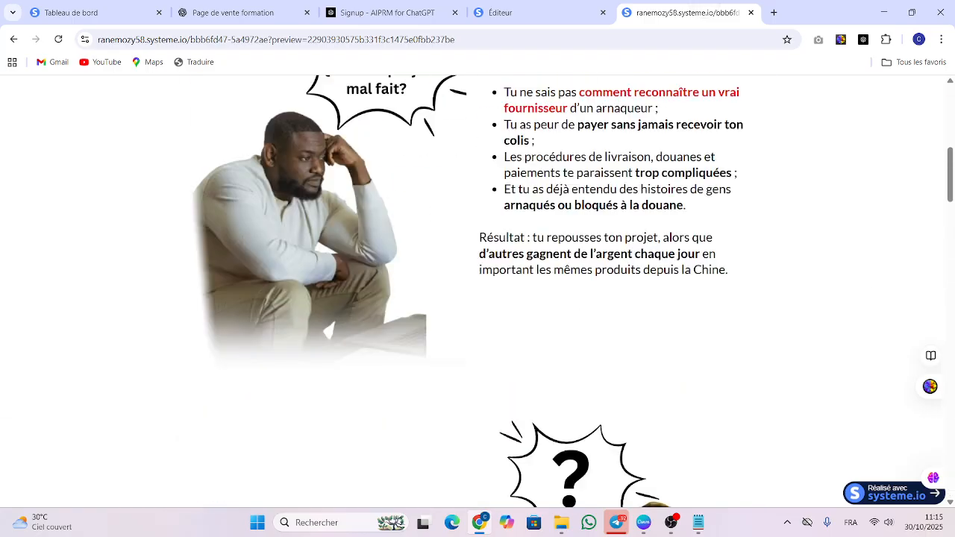
left_click(818, 40)
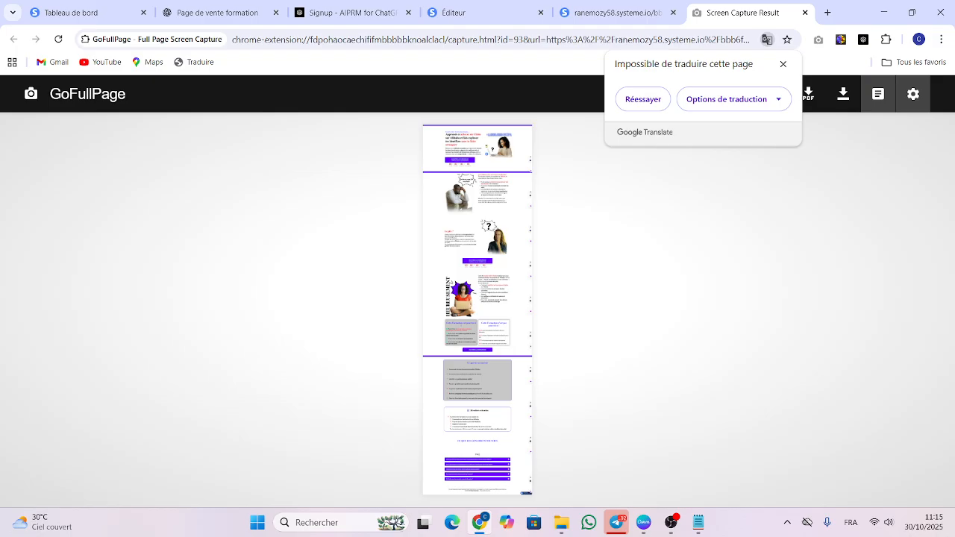
left_click(843, 93)
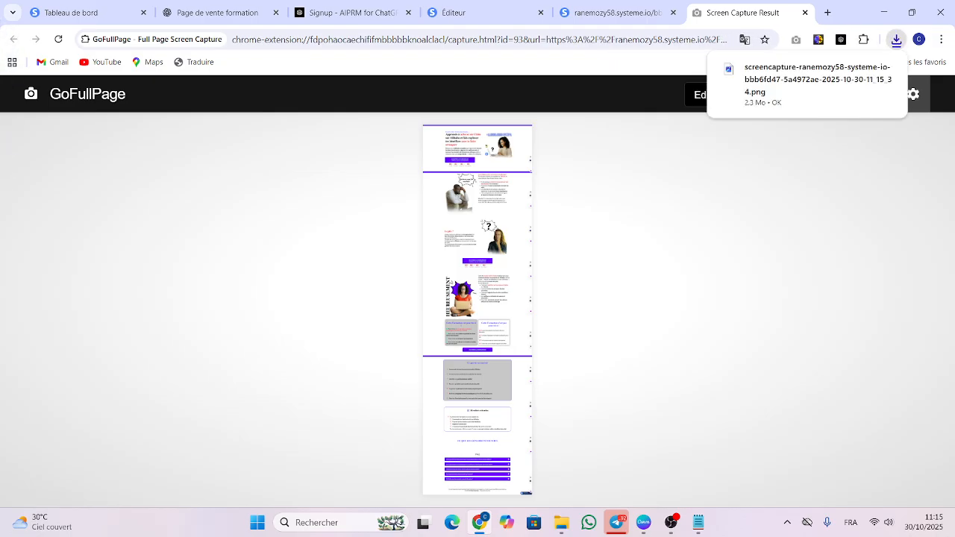
Return to the systeme.io editor and select the placeholder image in the "CE QUE LES GENS DISENT DE NOUS" carousel.
left_click(464, 12)
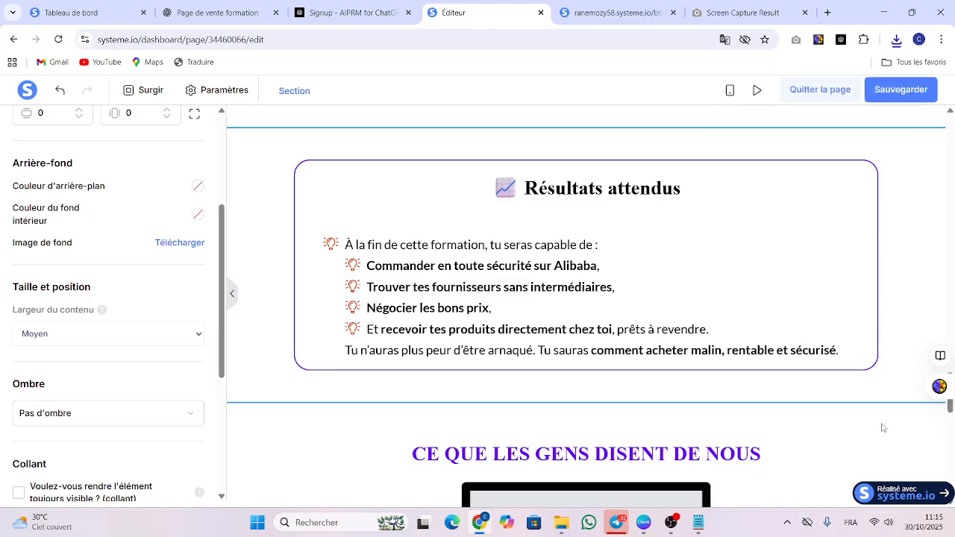
left_click(952, 422)
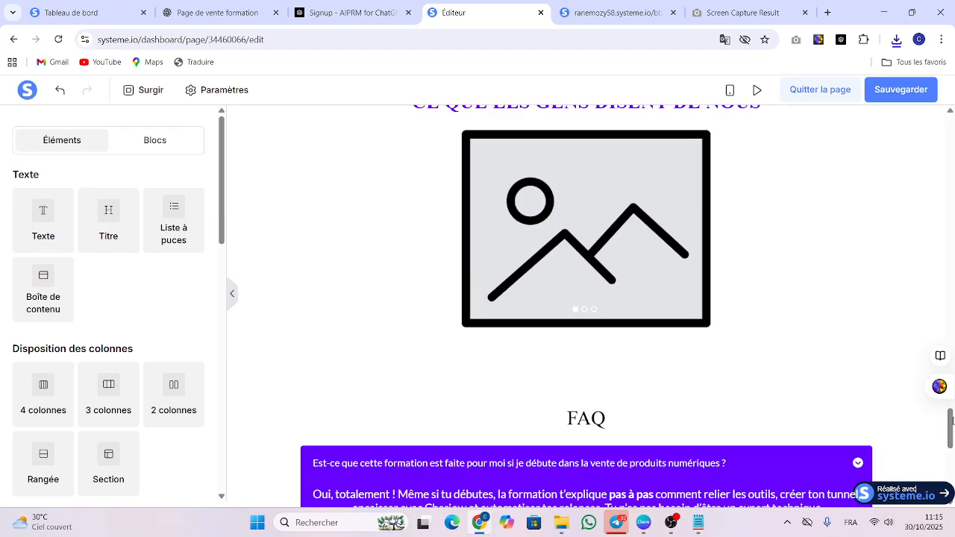
left_click(569, 231)
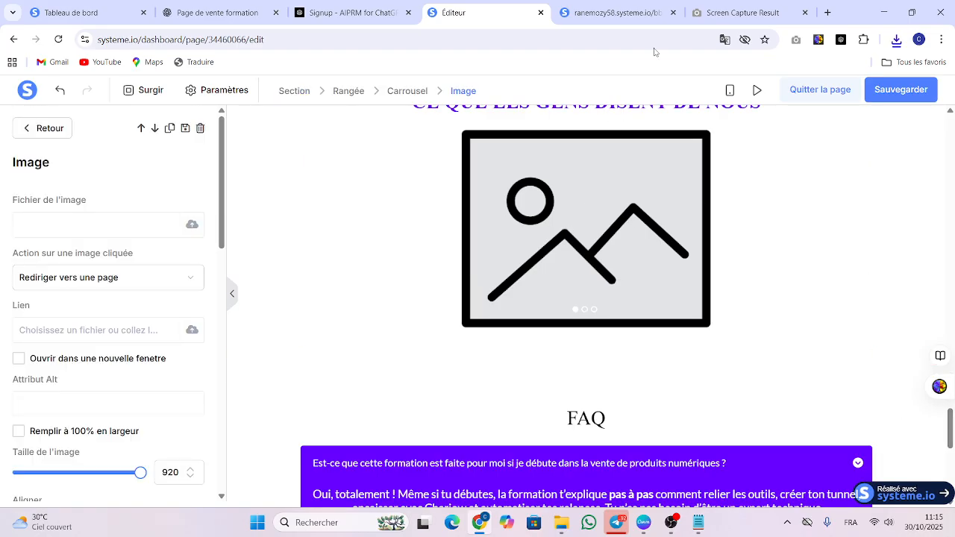
Try to upload the downloaded page screenshot as the image file of the testimonial carousel.
left_click(193, 225)
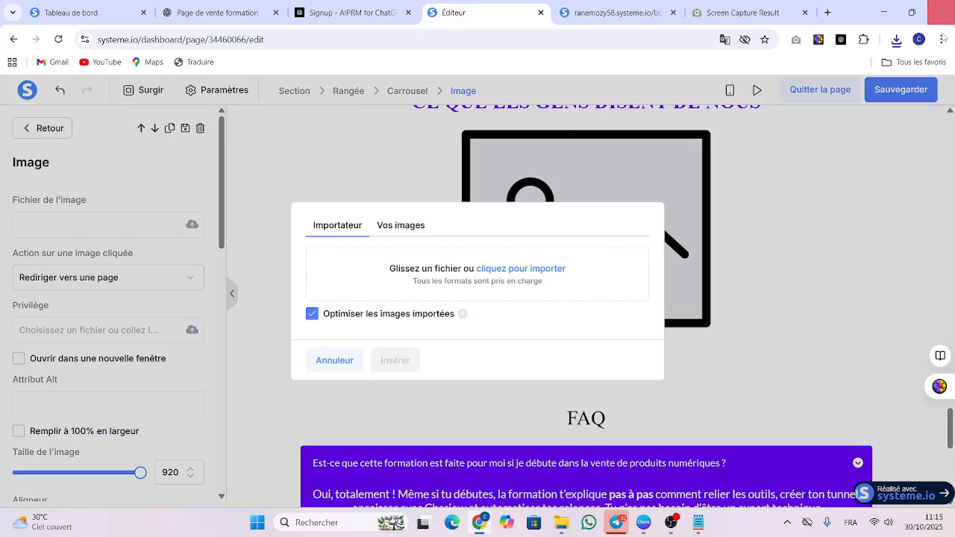
left_click(897, 40)
left_click_drag(768, 108, 514, 269)
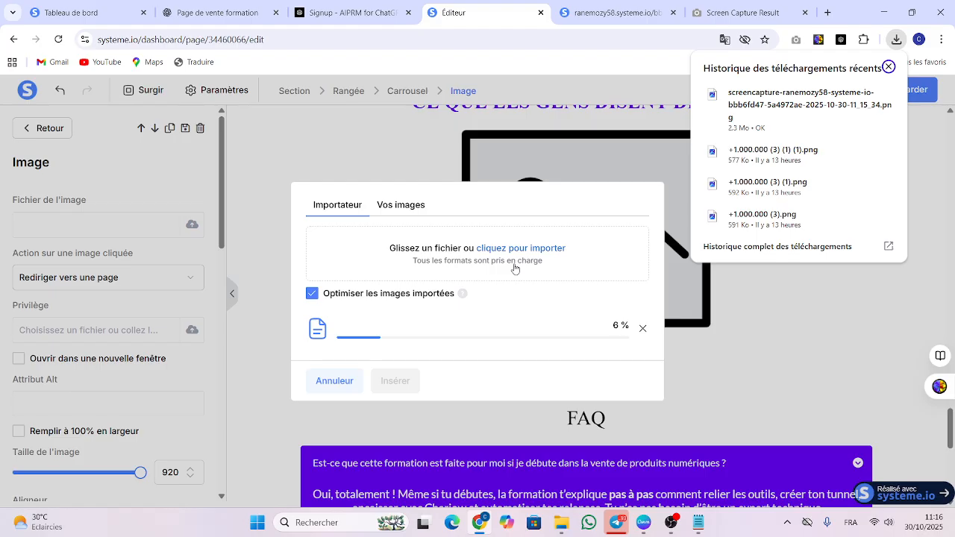
left_click(403, 206)
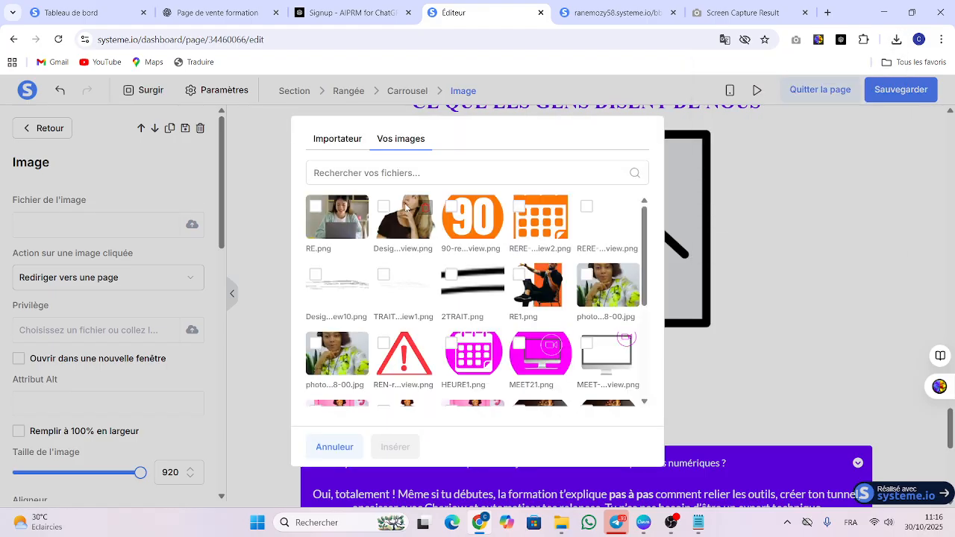
scroll(522, 270, "down", 5)
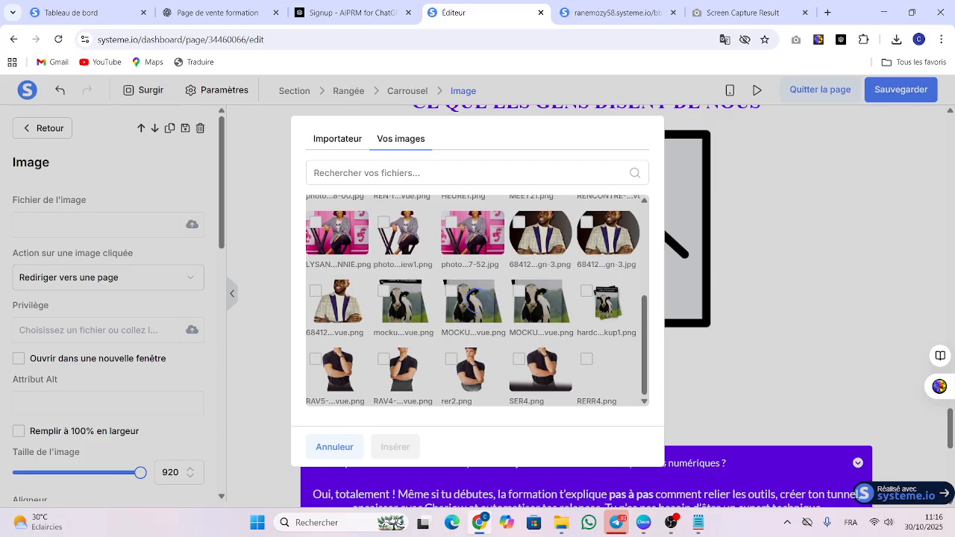
left_click(865, 243)
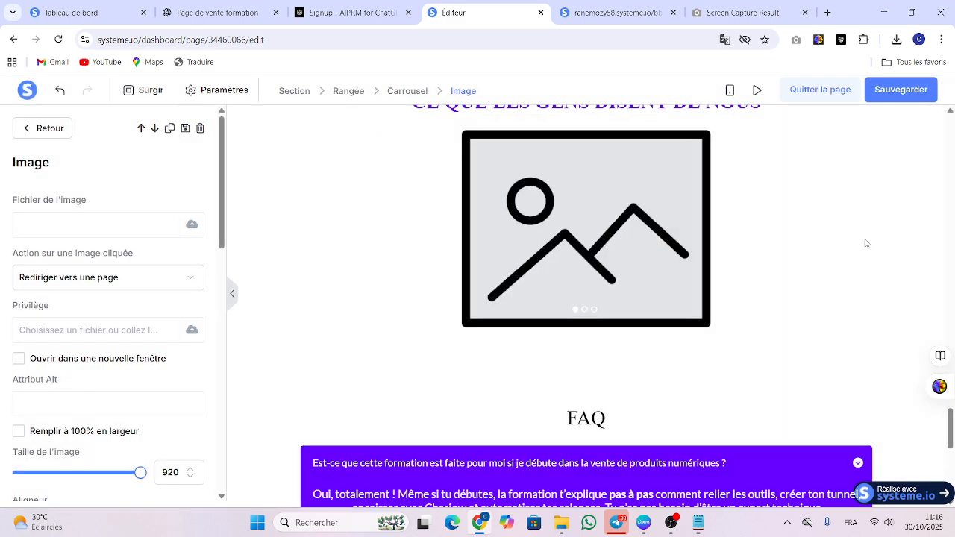
Insert rer1.png from the existing image library as the testimonial carousel's image and save the page.
left_click(188, 228)
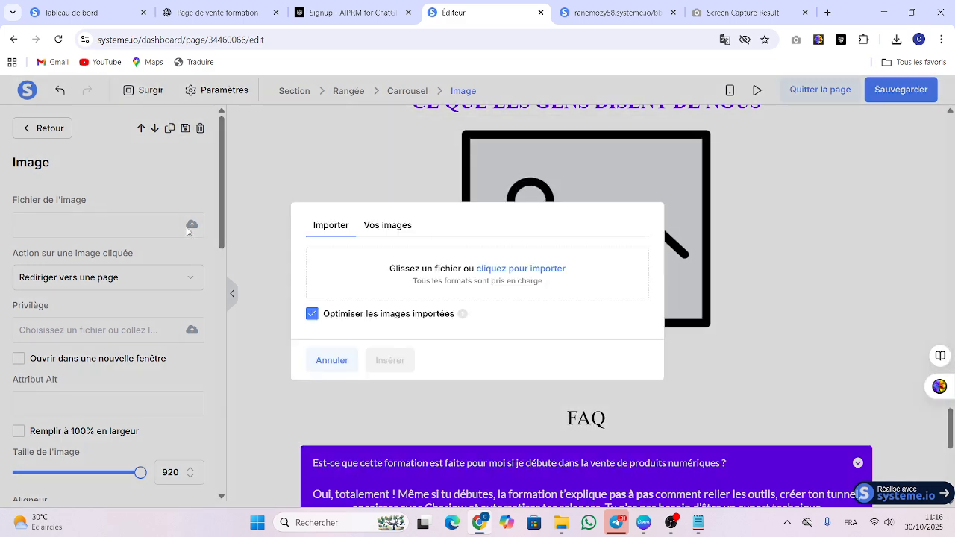
left_click(398, 225)
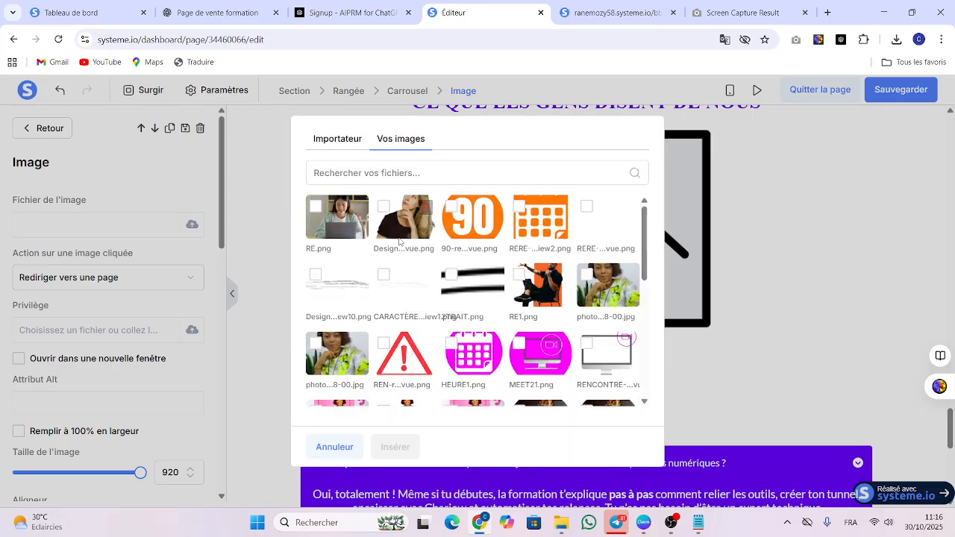
scroll(397, 229, "down", 5)
scroll(477, 299, "down", 2)
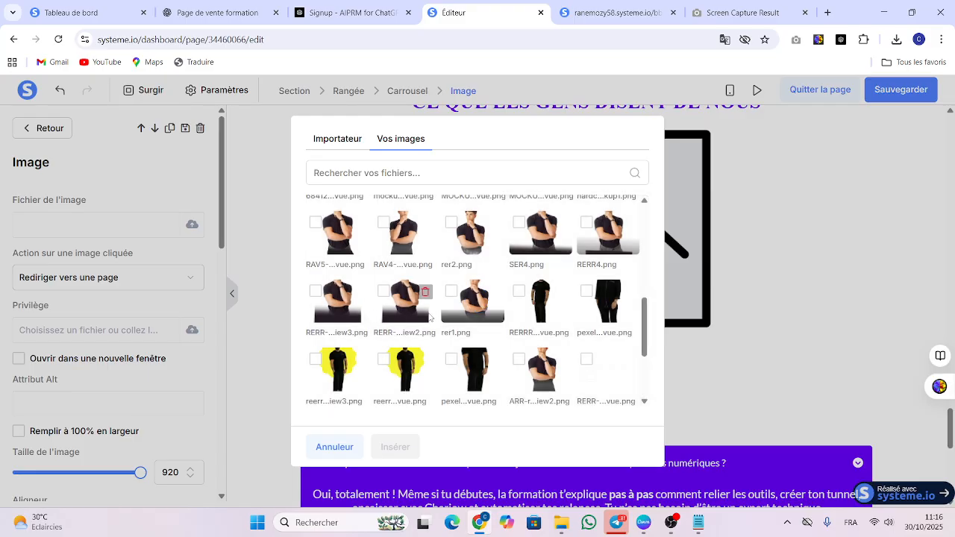
left_click(452, 292)
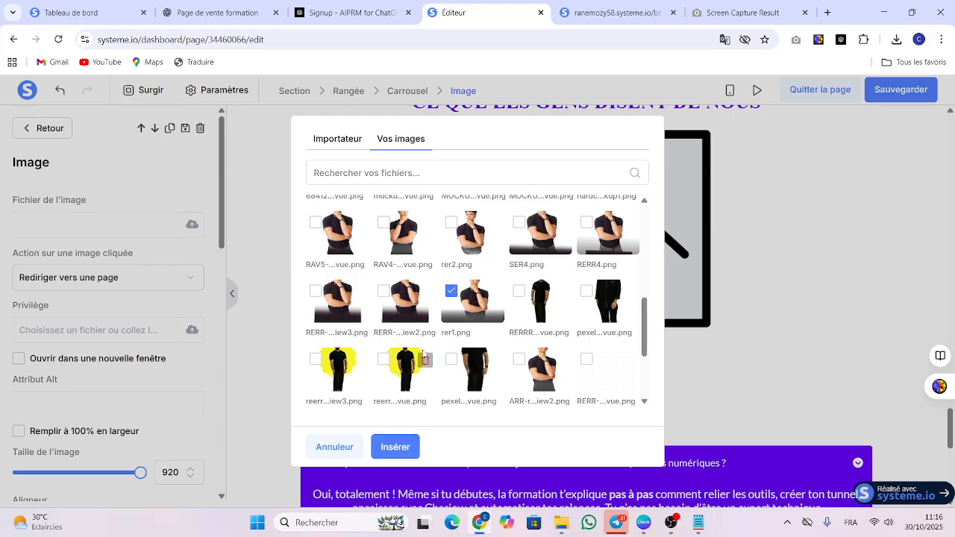
left_click(395, 449)
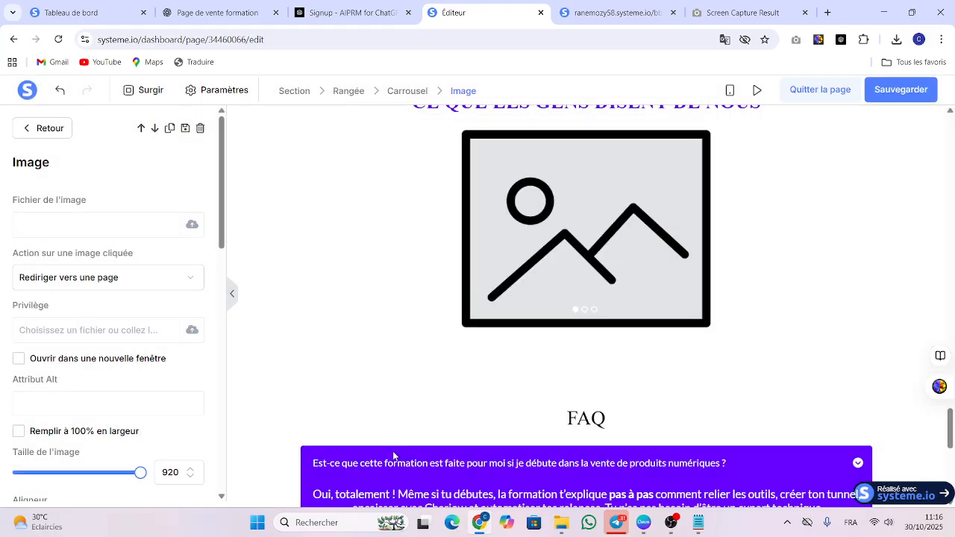
left_click(902, 90)
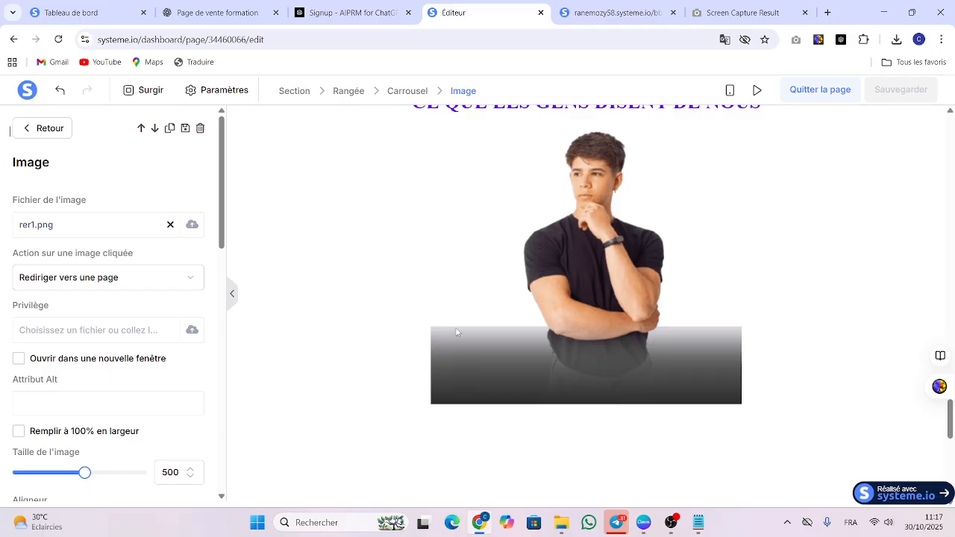
left_click(347, 313)
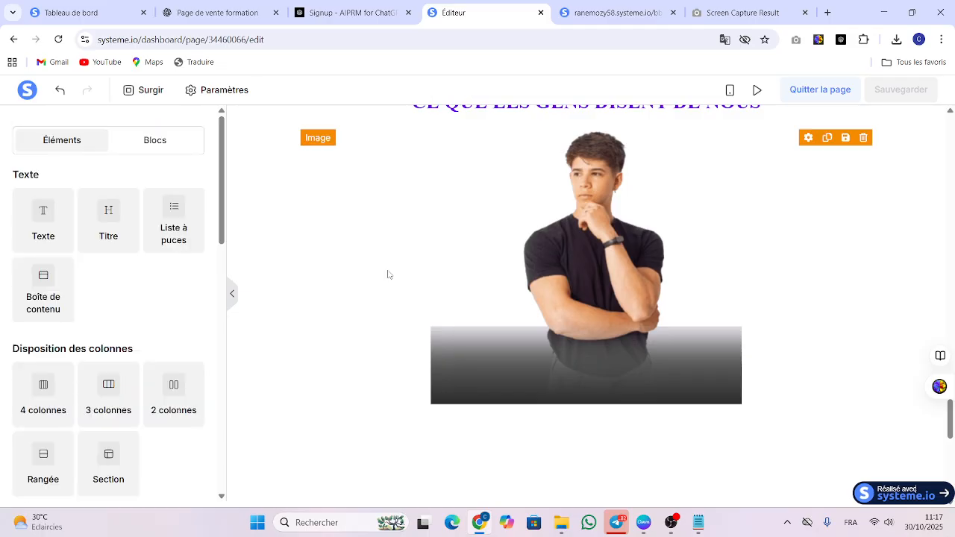
Insert the library image Design_sans_titre__1_-removeb… as the image of the testimonial carousel's Zone n°2 and save the page.
left_click(366, 130)
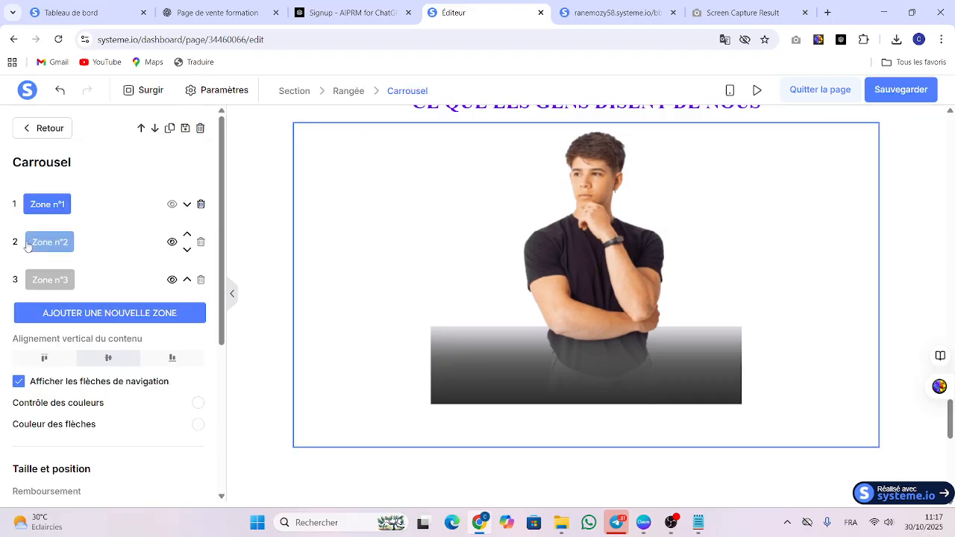
left_click(58, 243)
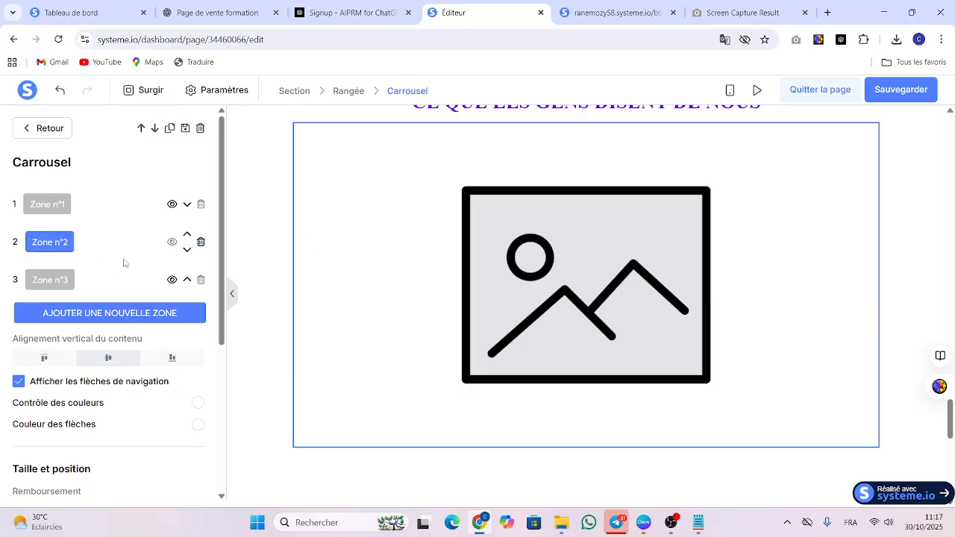
left_click(603, 284)
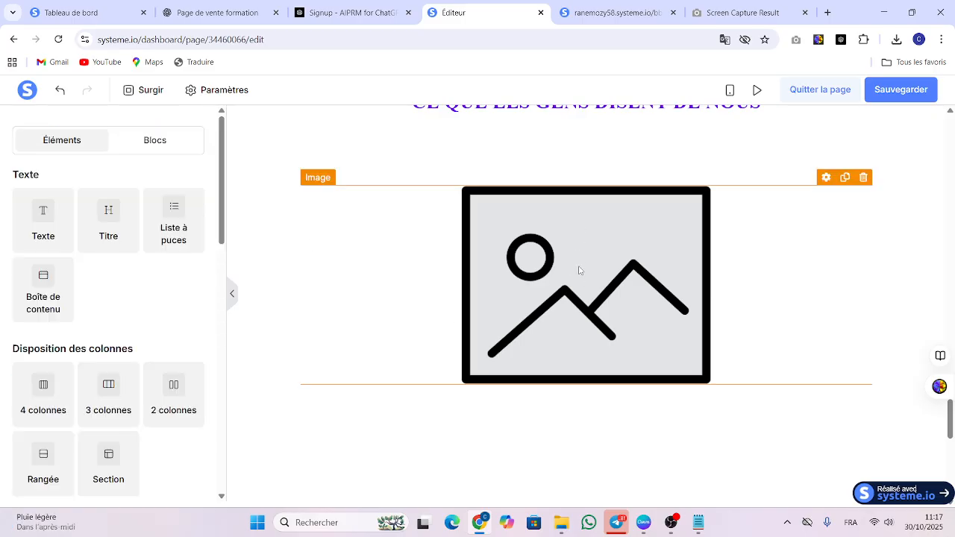
left_click(580, 272)
left_click(192, 224)
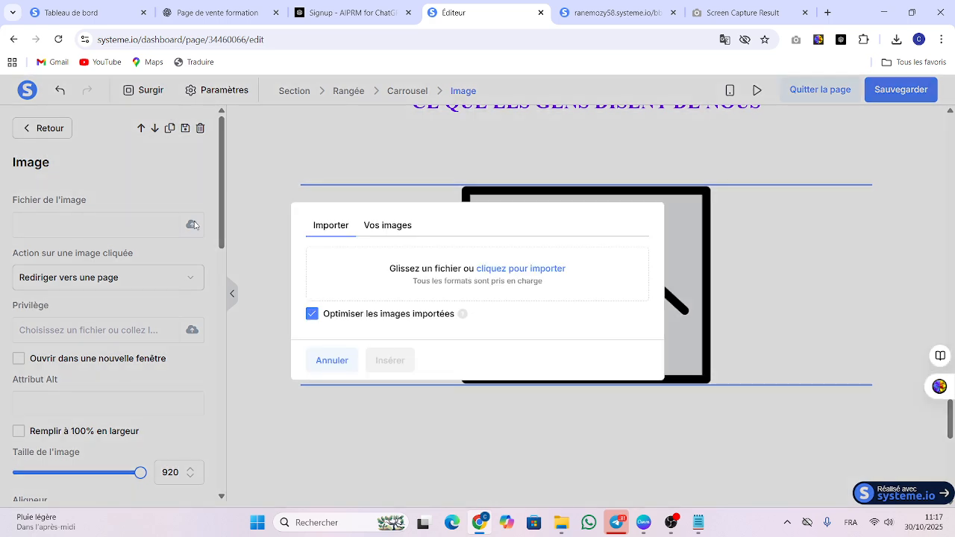
left_click(393, 227)
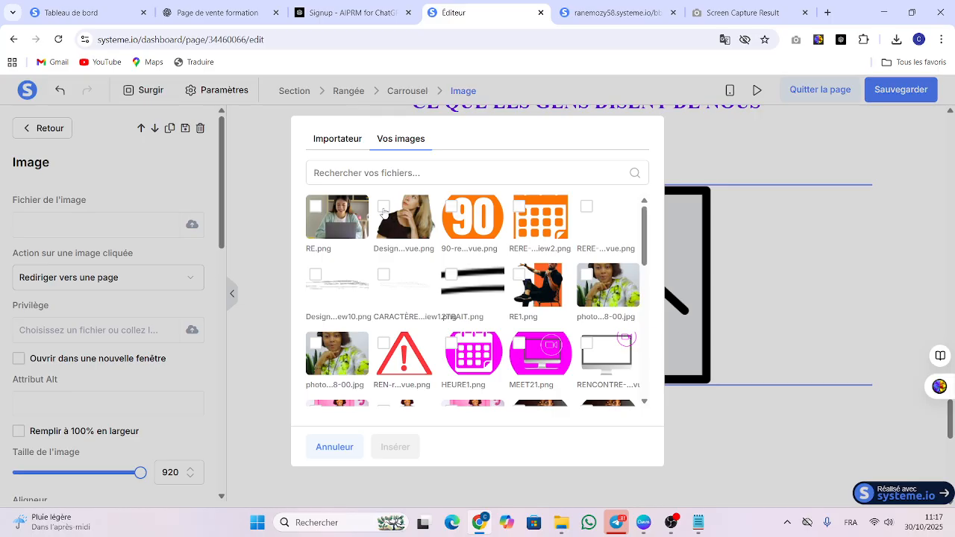
left_click(383, 206)
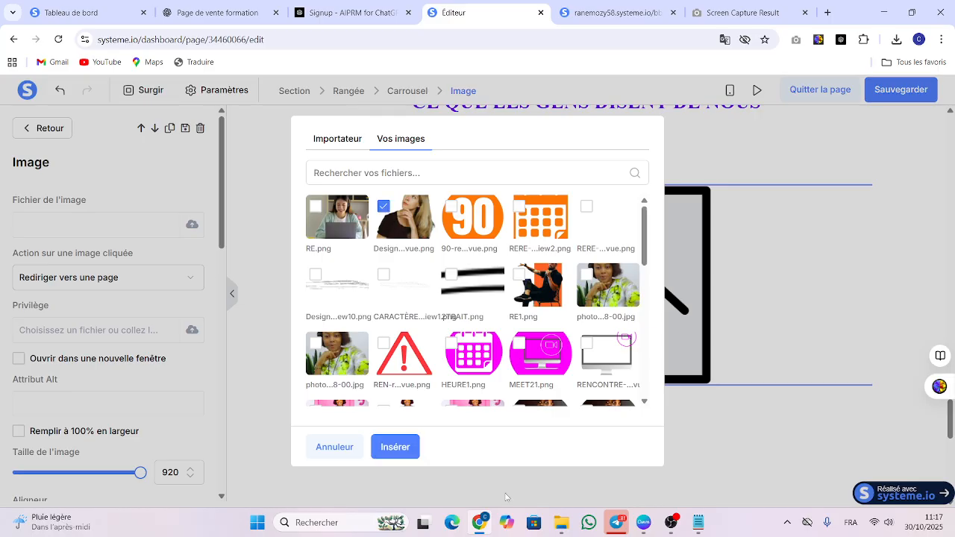
left_click(395, 446)
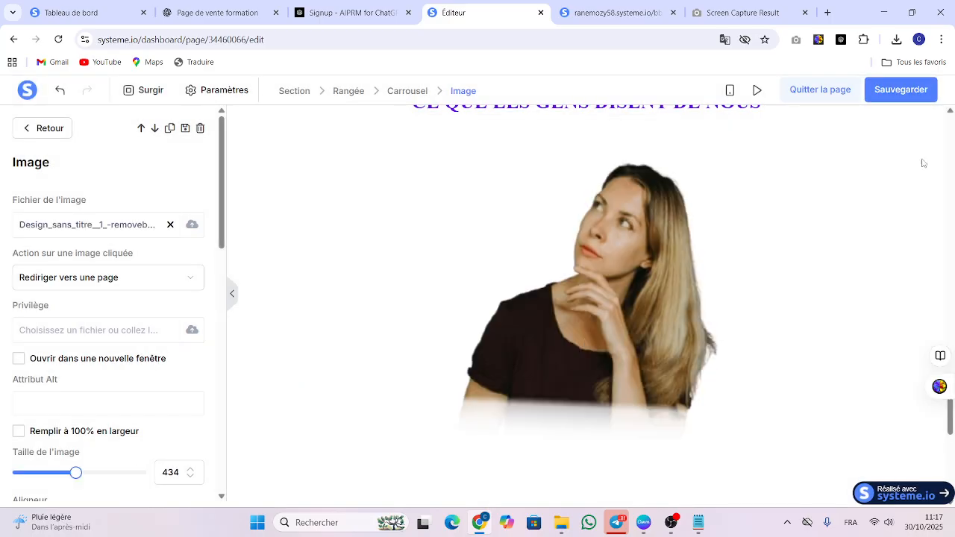
left_click(901, 92)
Open the page preview, return to the editor and select the Zone n°2 carousel image.
left_click(757, 91)
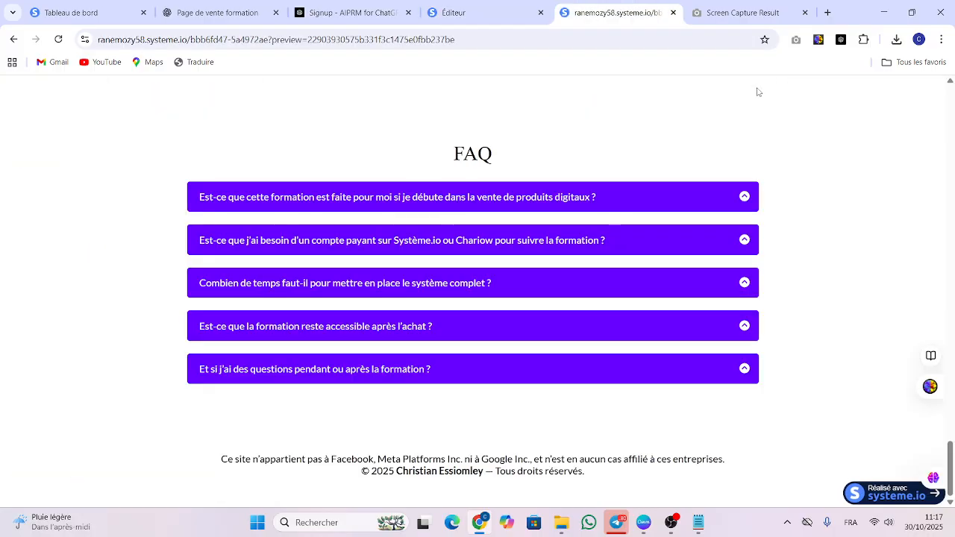
left_click(450, 9)
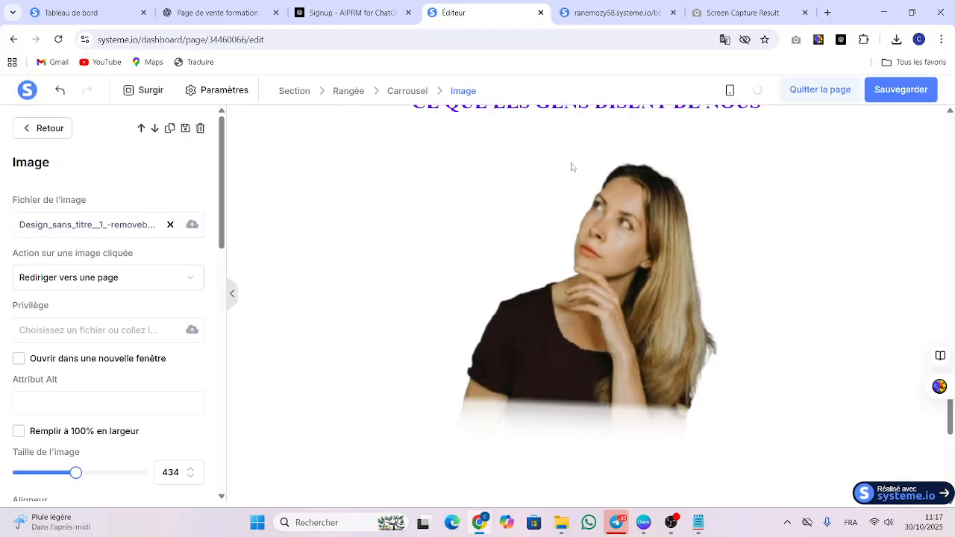
left_click(598, 241)
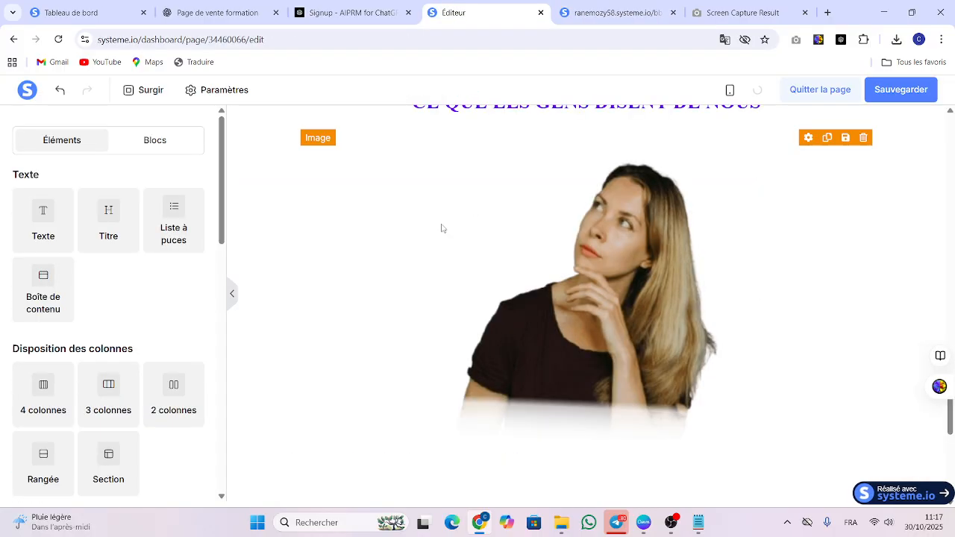
left_click(627, 258)
left_click(515, 201)
left_click(550, 255)
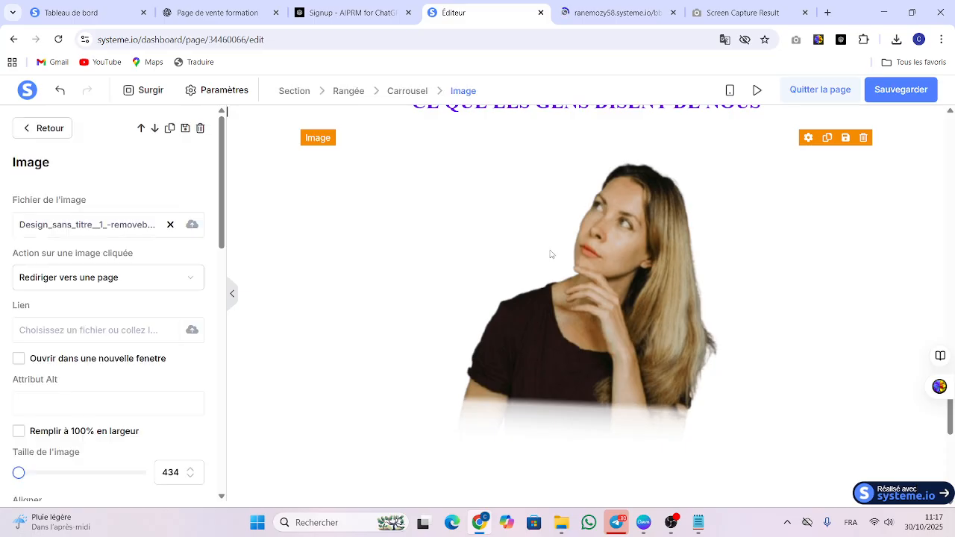
Show Zone n°3 of the testimonial carousel and select its placeholder image.
left_click(364, 135)
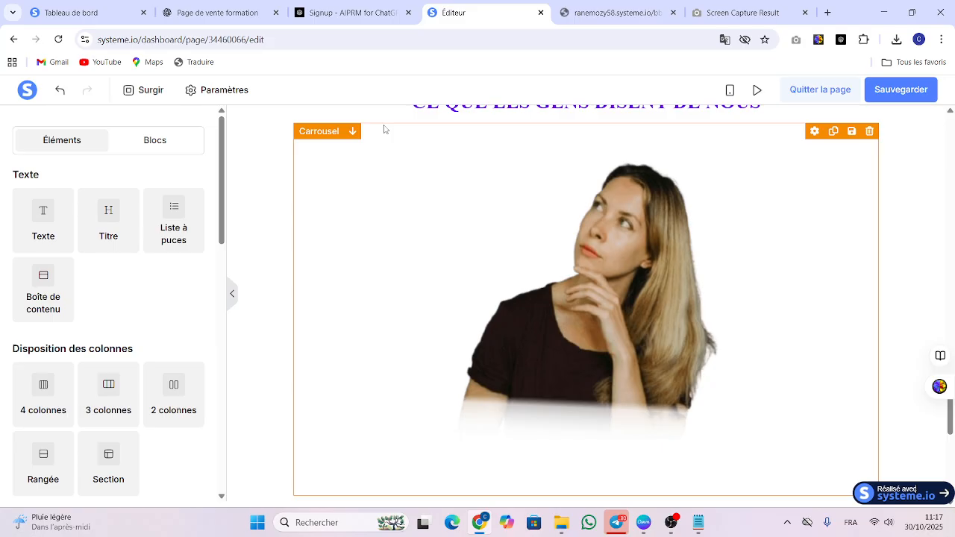
left_click(384, 129)
left_click(60, 279)
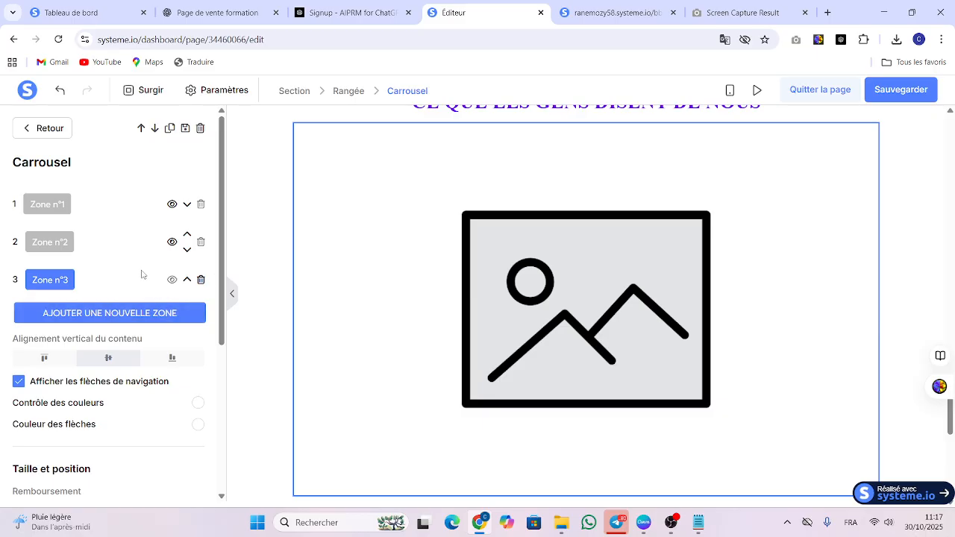
left_click(637, 250)
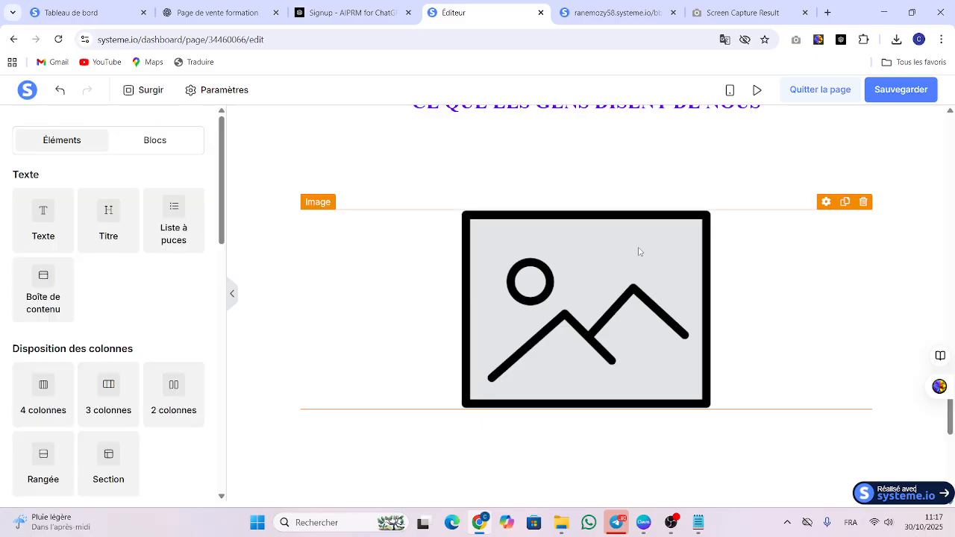
left_click(565, 277)
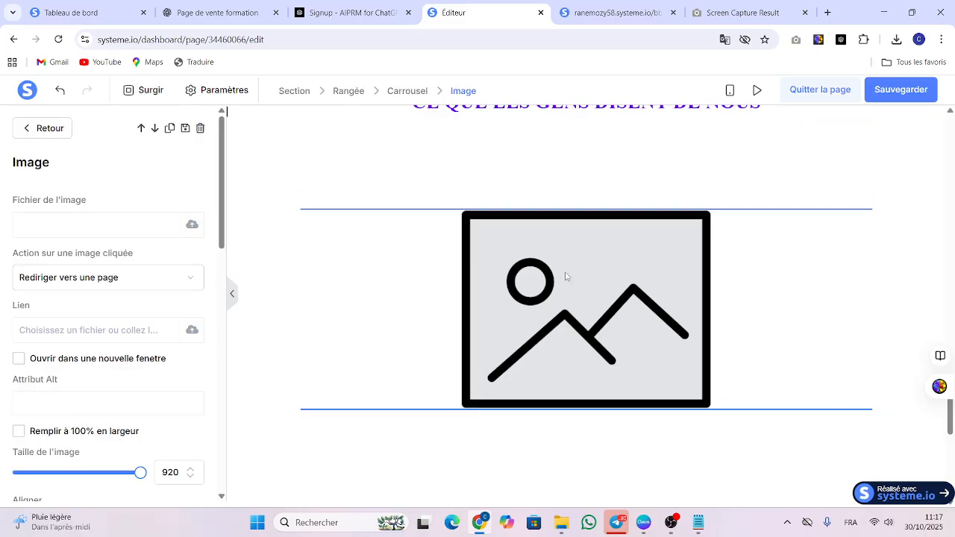
left_click(192, 224)
left_click(410, 232)
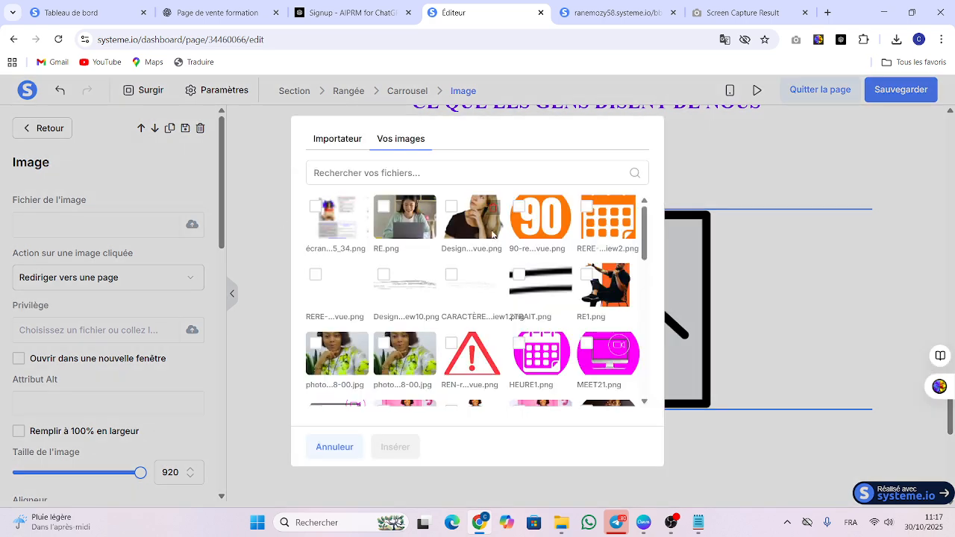
left_click(333, 142)
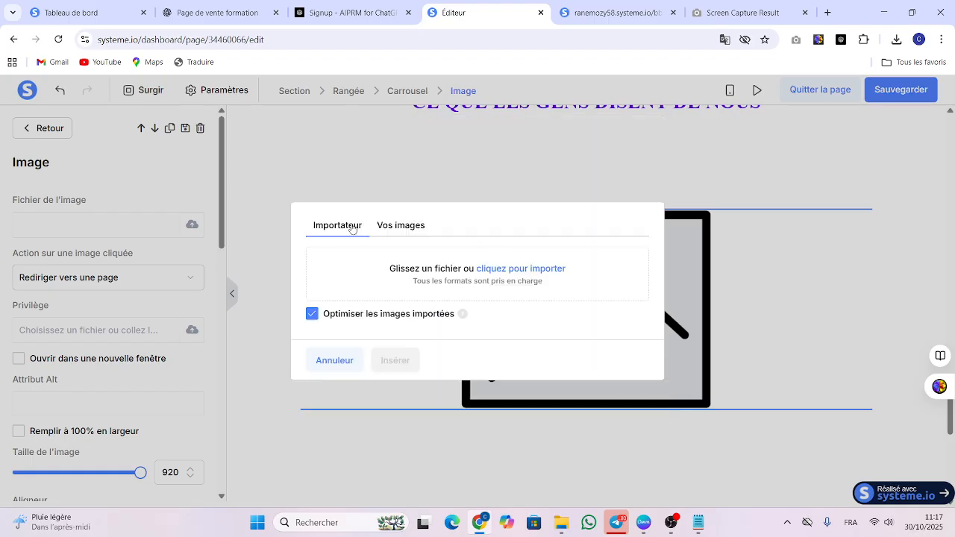
left_click(516, 270)
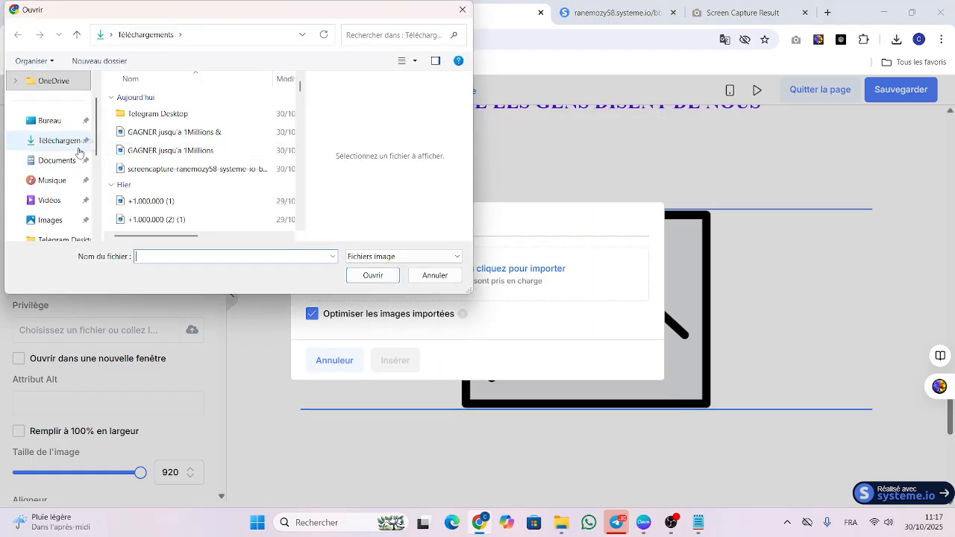
left_click(55, 82)
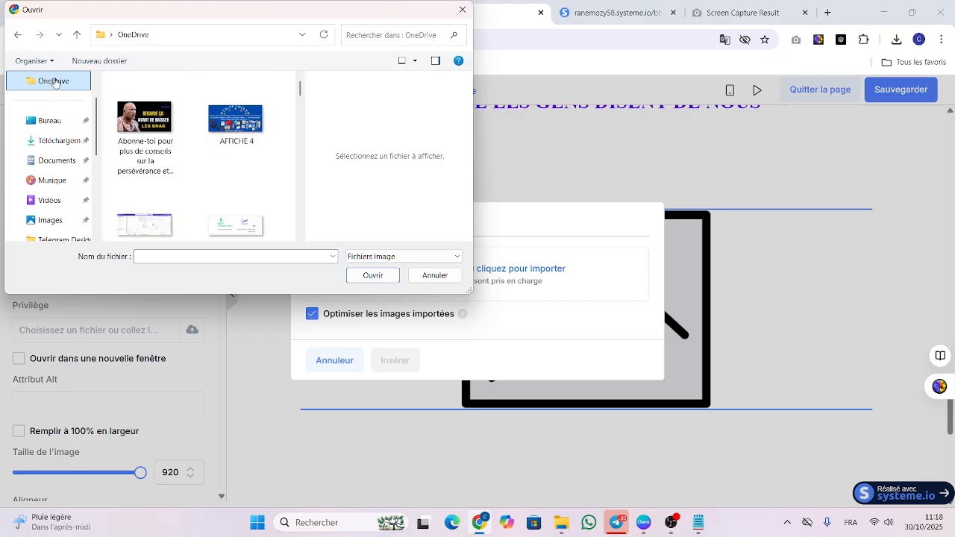
scroll(300, 236, "down", 2)
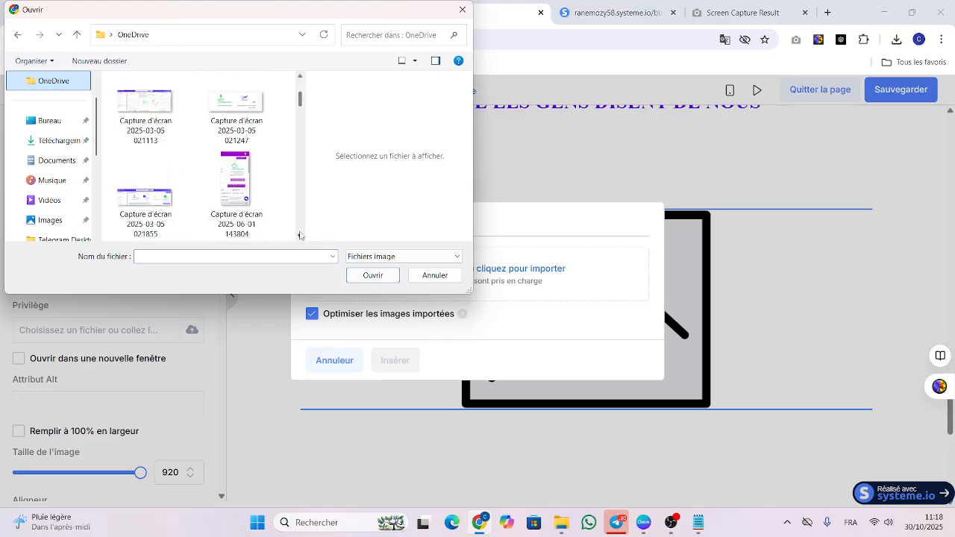
left_click(261, 114)
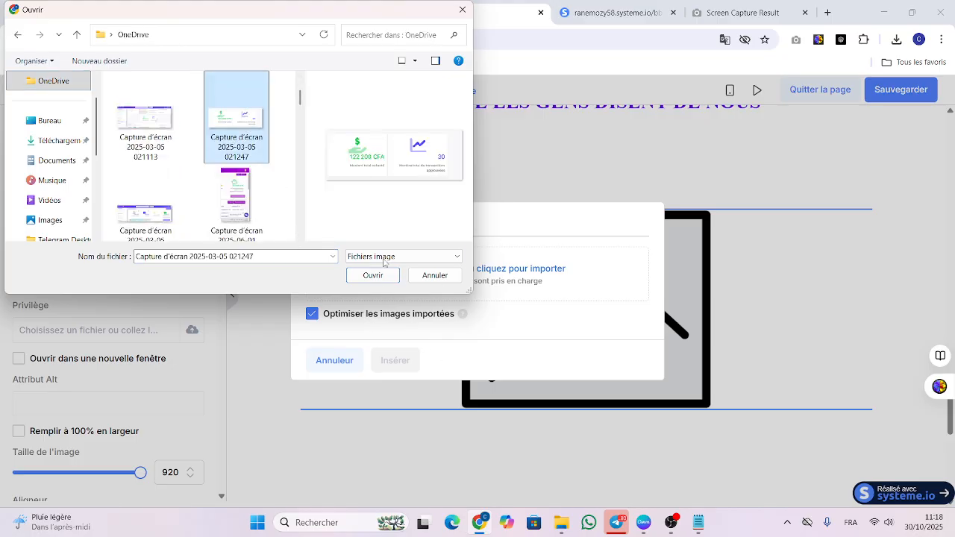
left_click(238, 205)
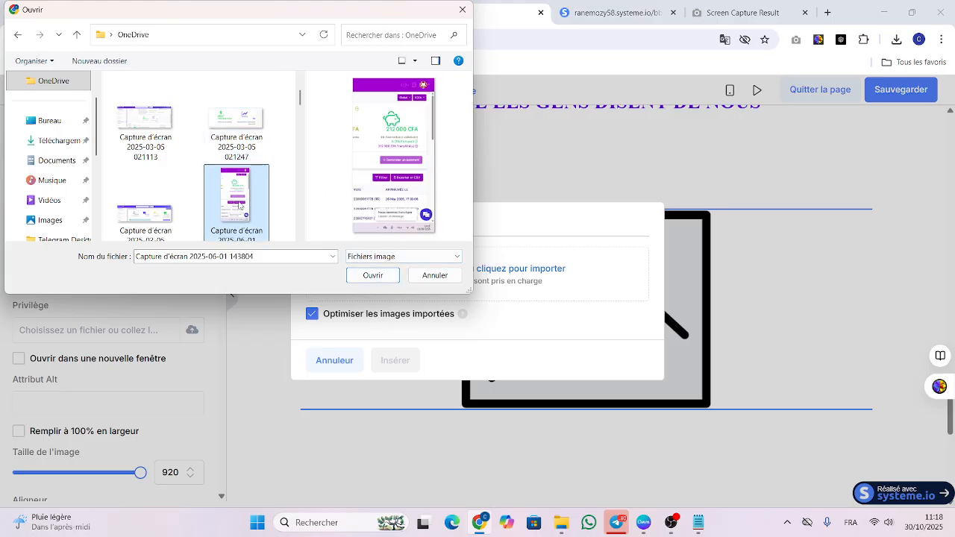
left_click(141, 207)
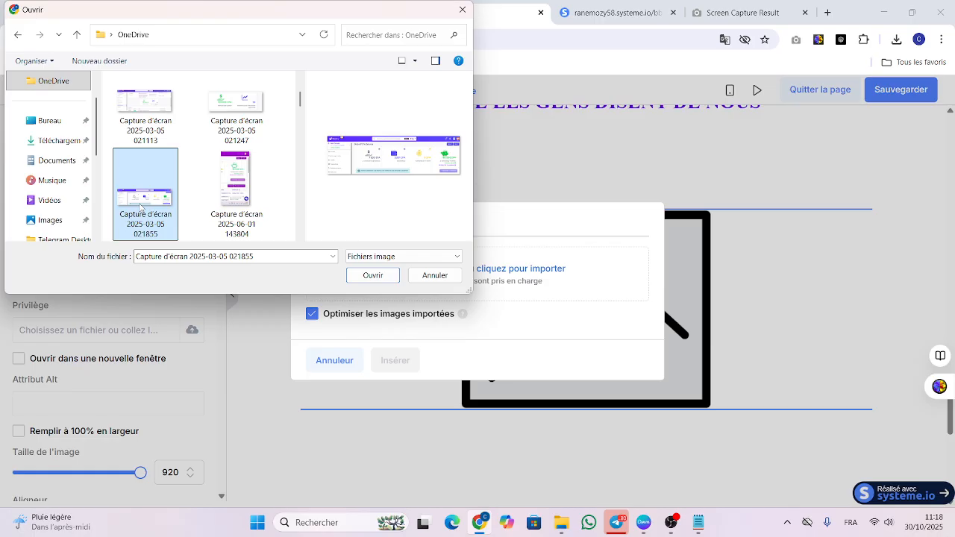
left_click(373, 275)
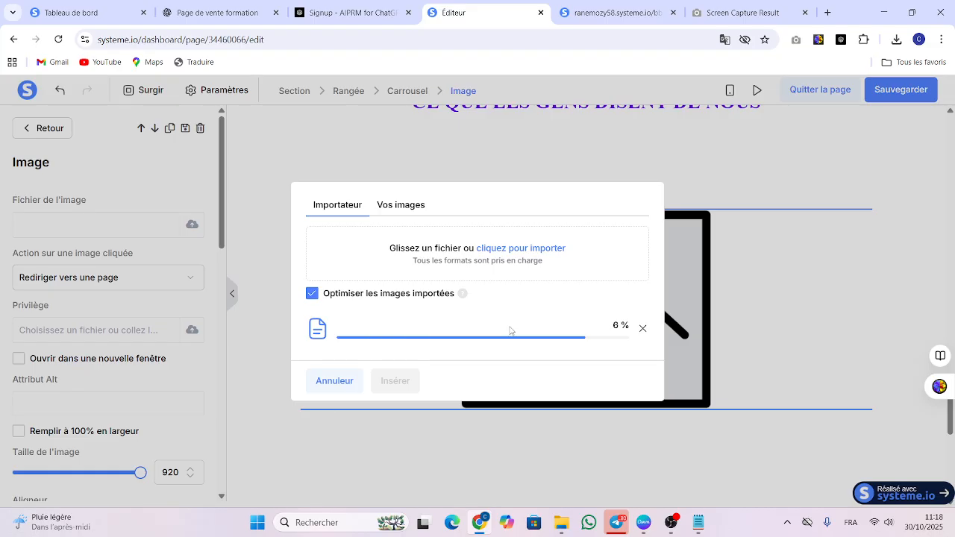
left_click(394, 381)
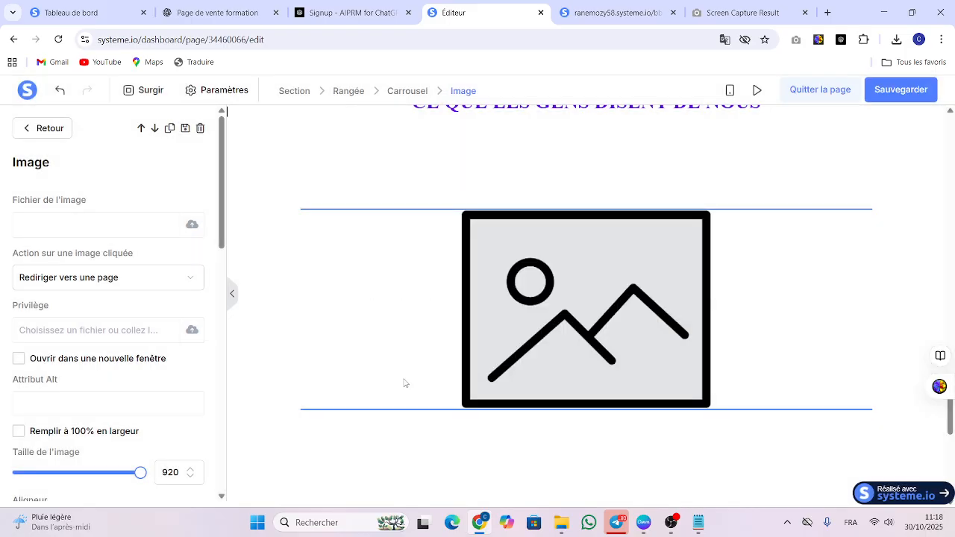
left_click(906, 91)
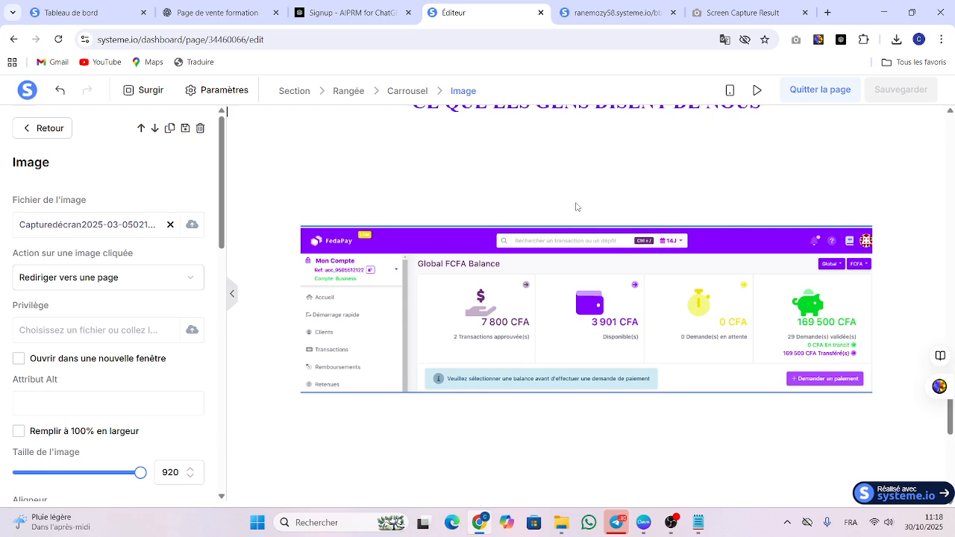
Preview the sales page, dismiss the preview notice and review the page down through the testimonial carousel and the FAQ.
left_click(755, 90)
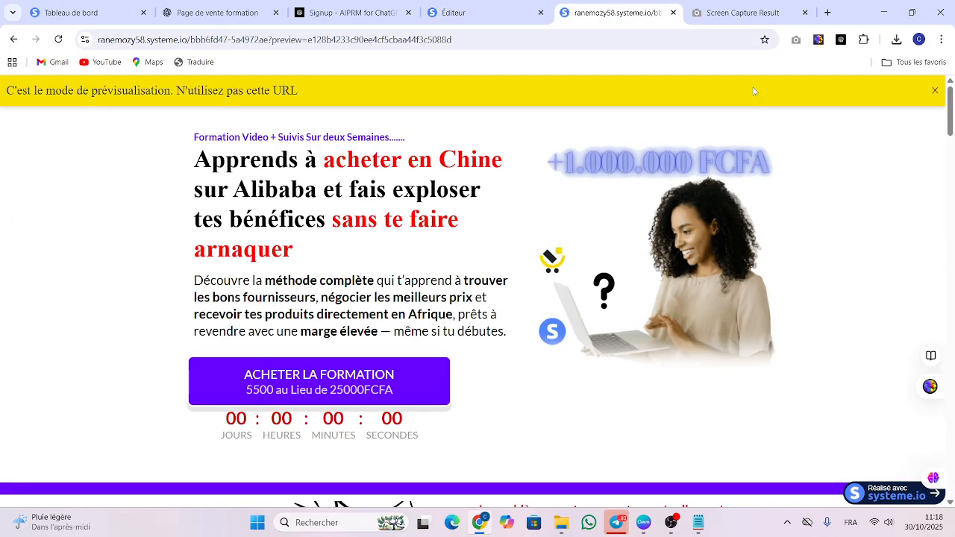
left_click(935, 90)
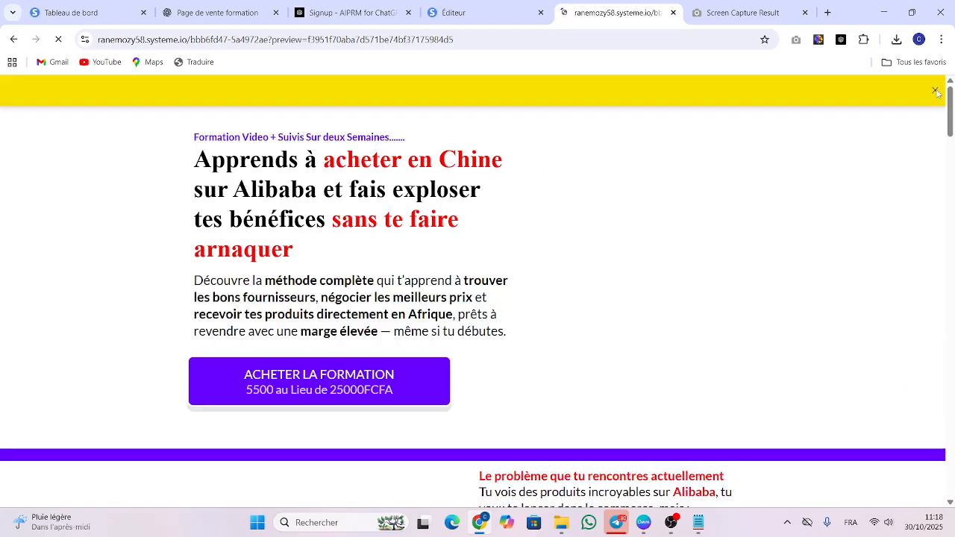
scroll(473, 291, "down", 6)
scroll(477, 291, "down", 15)
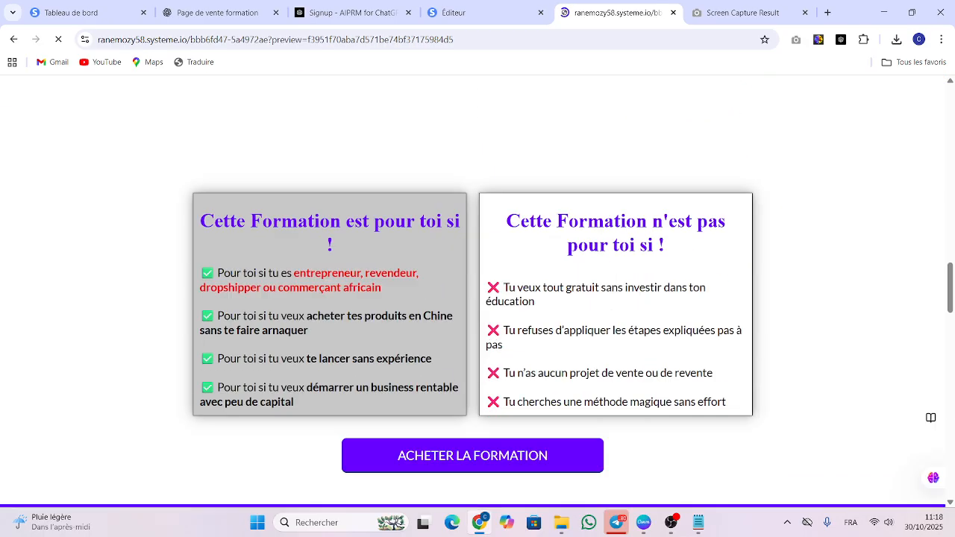
scroll(477, 291, "down", 3)
scroll(478, 291, "up", 2)
scroll(478, 291, "down", 1)
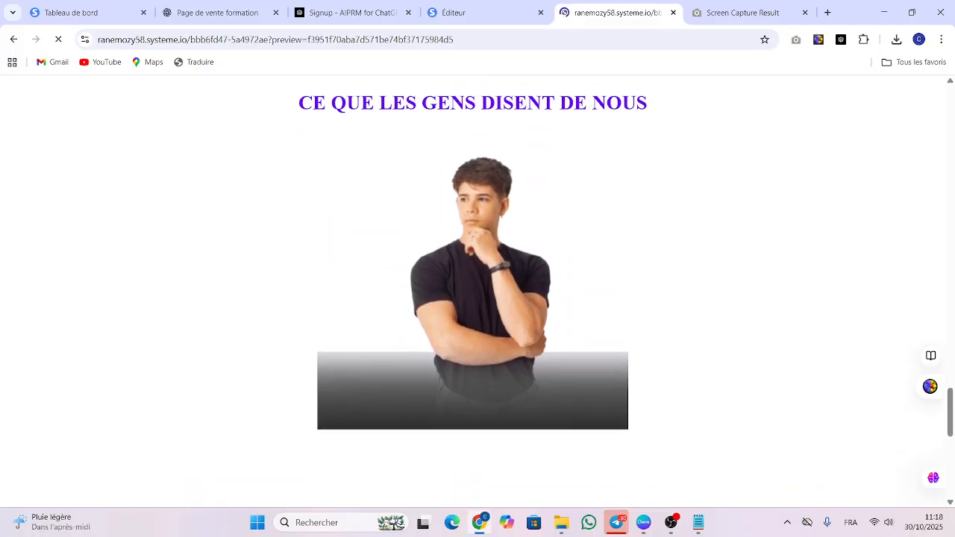
scroll(477, 291, "up", 1)
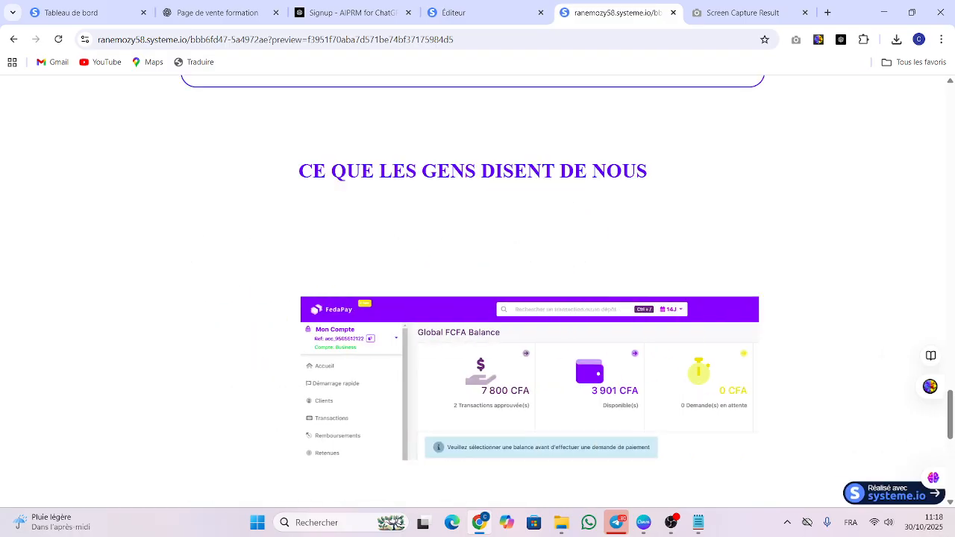
scroll(478, 291, "down", 1)
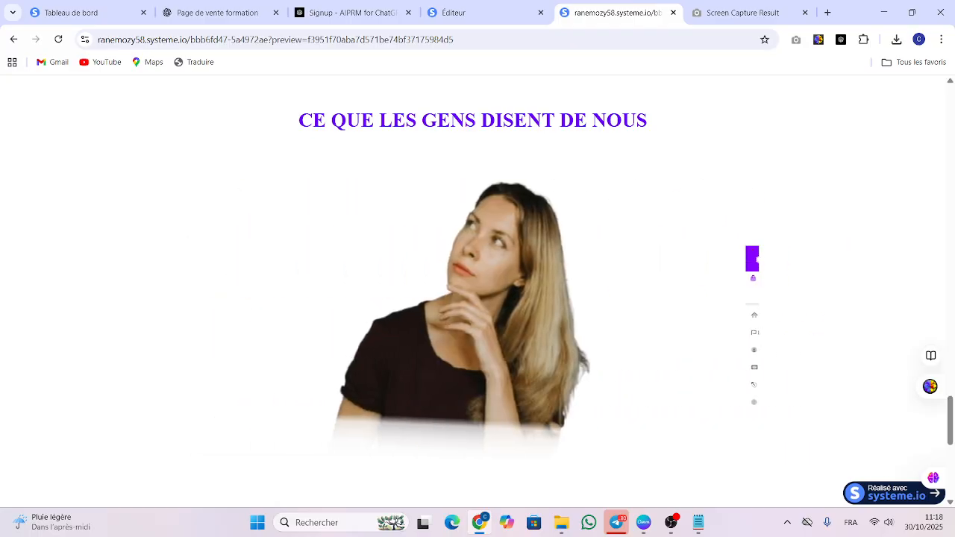
scroll(478, 298, "down", 3)
scroll(477, 298, "down", 3)
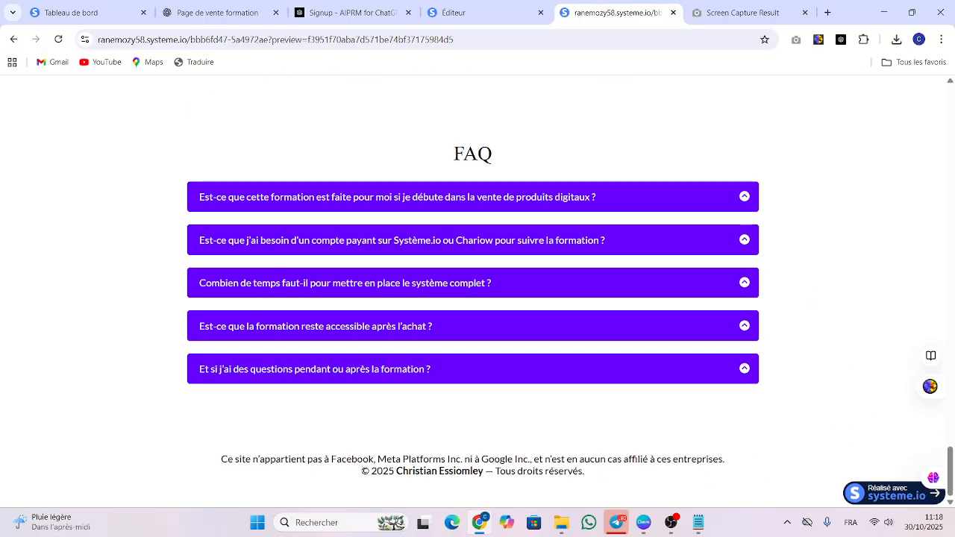
Switch to the ChatGPT conversation and review the generated sales copy, from the expected testimonials to the end of the Machange structure.
left_click(217, 13)
scroll(558, 223, "down", 1)
scroll(558, 223, "down", 2)
scroll(558, 224, "up", 3)
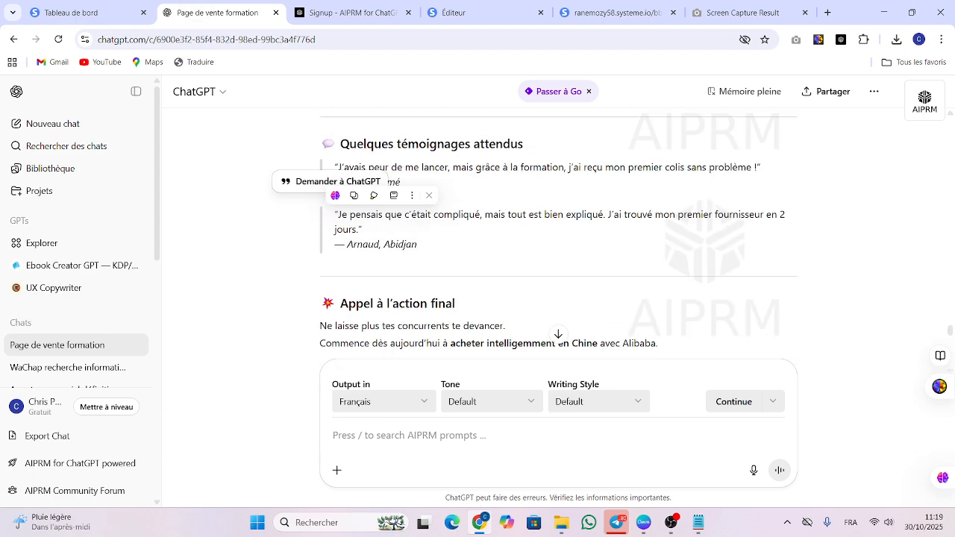
scroll(558, 224, "down", 3)
scroll(558, 224, "down", 8)
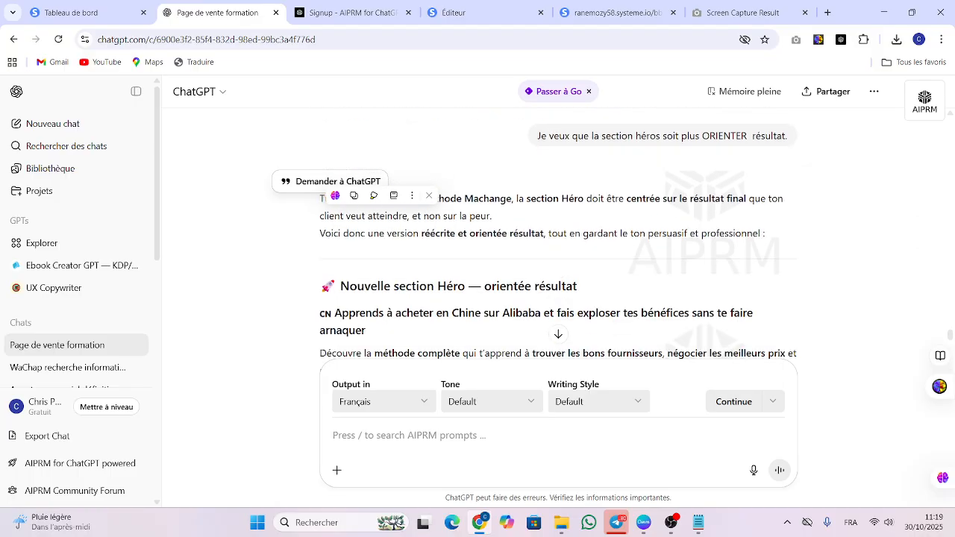
scroll(558, 335, "down", 6)
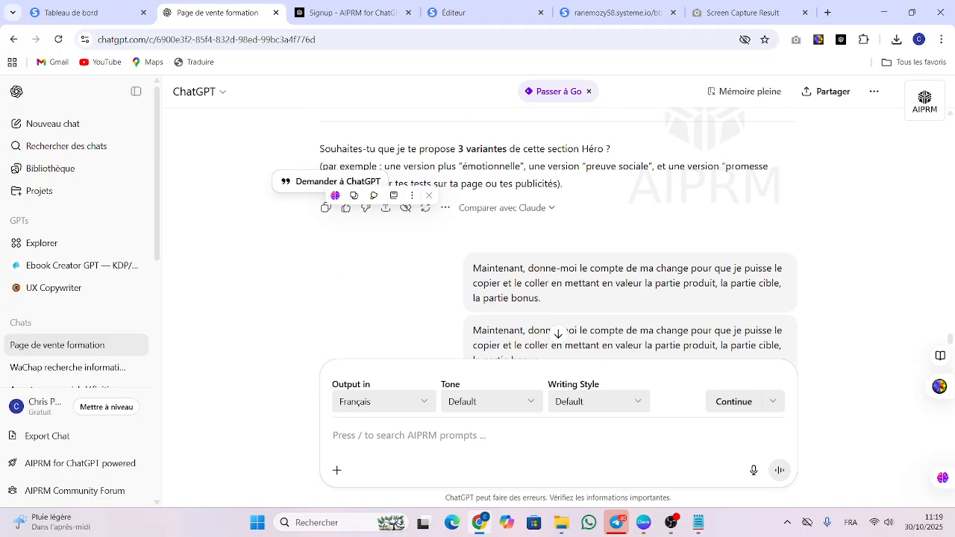
scroll(558, 239, "down", 8)
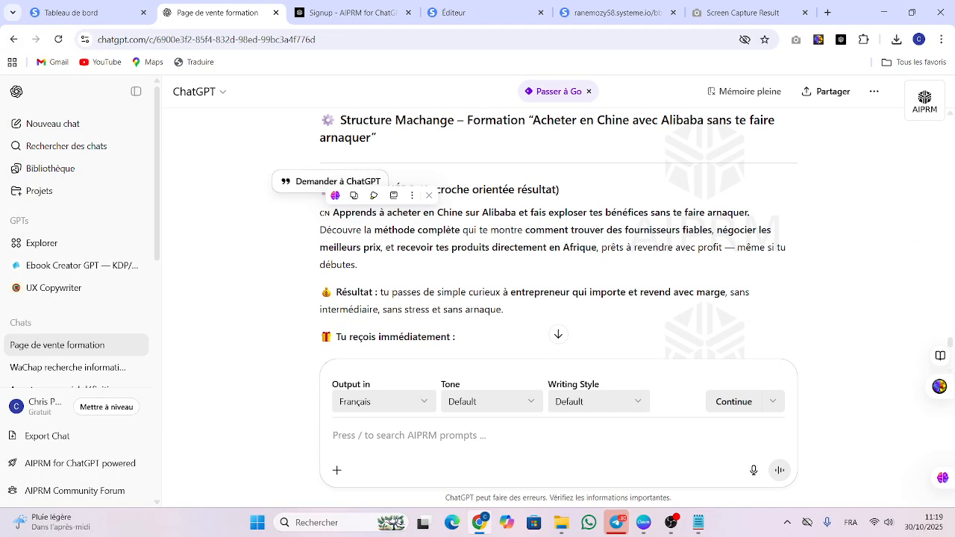
scroll(558, 238, "down", 8)
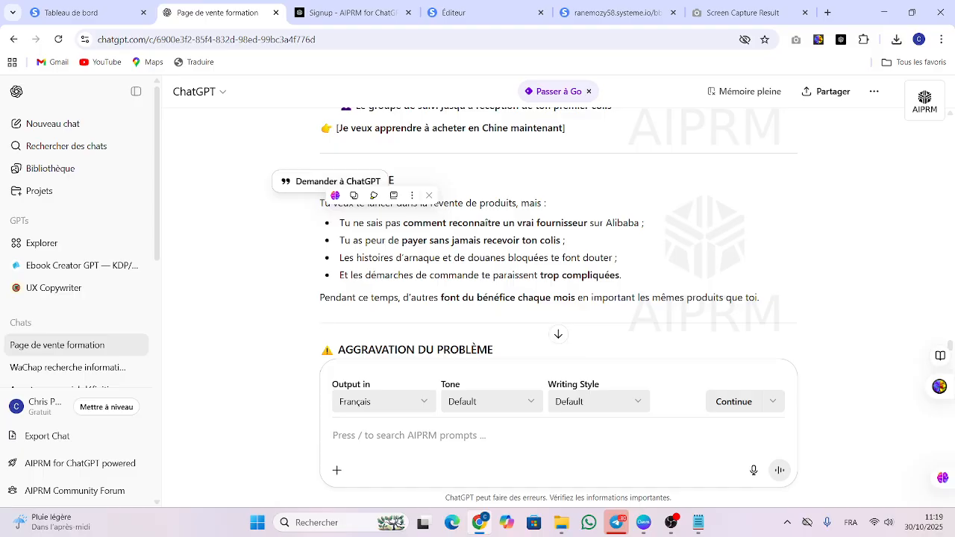
scroll(558, 238, "down", 8)
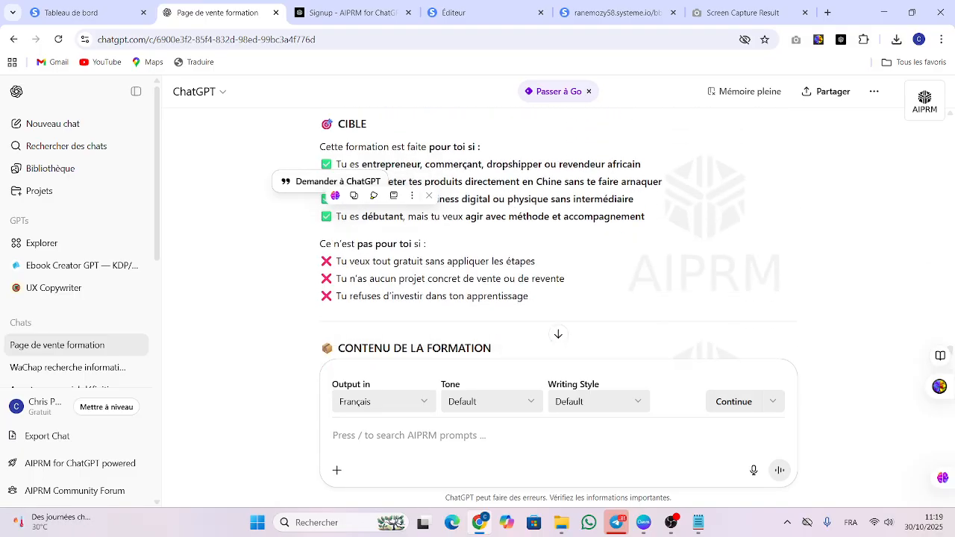
scroll(558, 239, "down", 8)
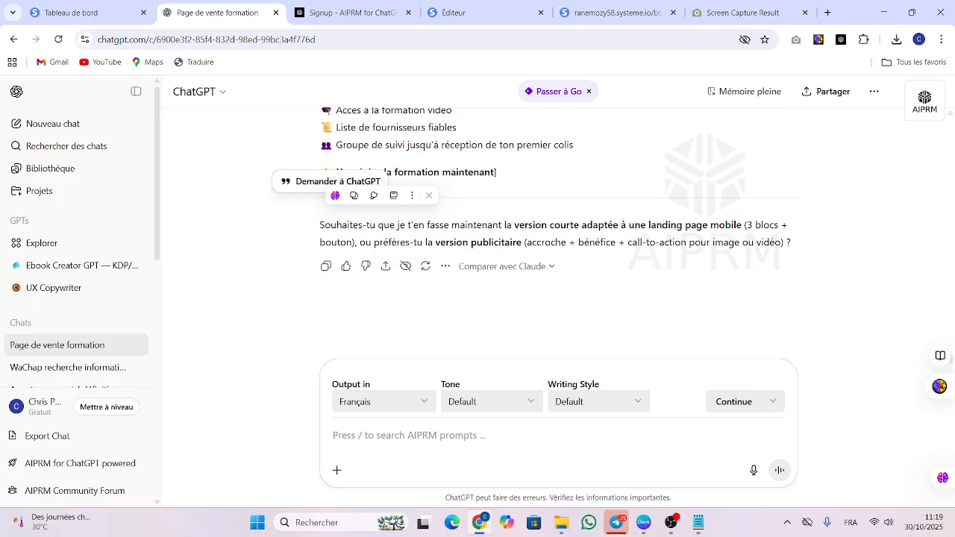
Check the full-page screen capture and the page preview, and return to the editor to view the footer text.
left_click(742, 13)
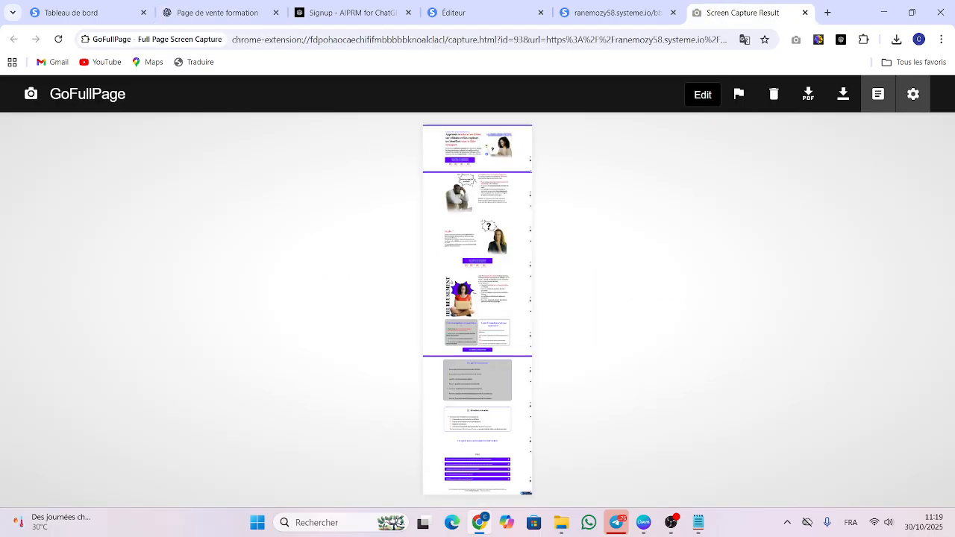
left_click(617, 12)
scroll(473, 291, "up", 2)
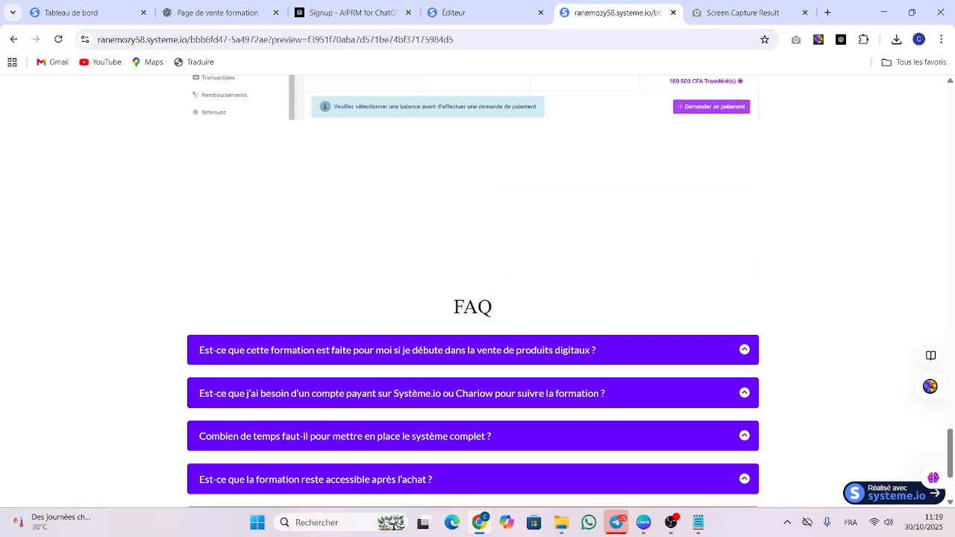
left_click(477, 13)
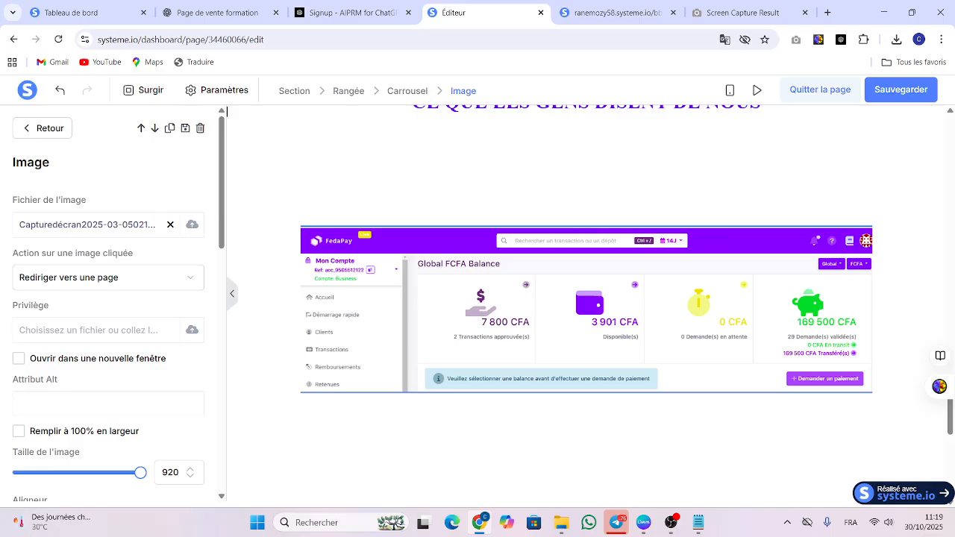
left_click(947, 425)
left_click_drag(950, 426, 950, 481)
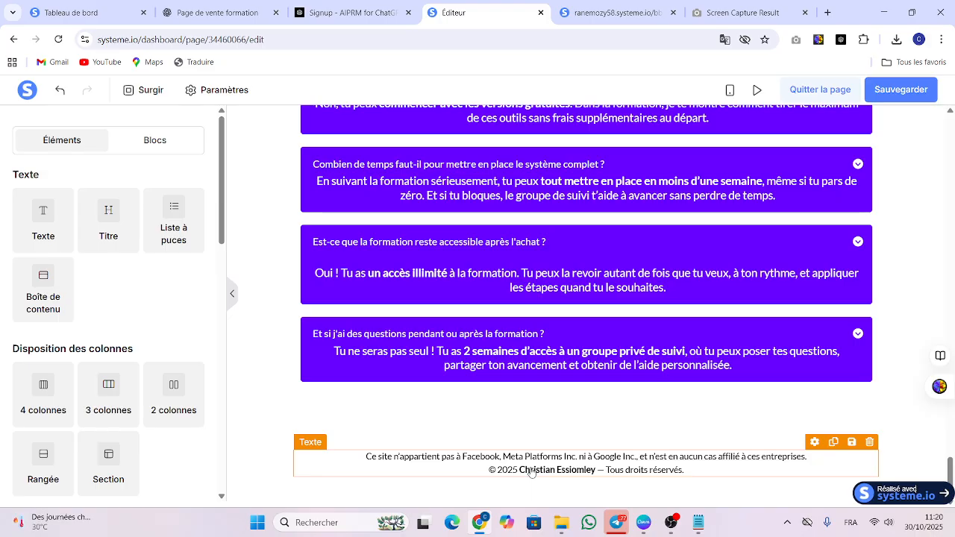
Select the answer text of the first FAQ question and examine the FAQ questions and answers in the editor.
scroll(531, 472, "up", 5)
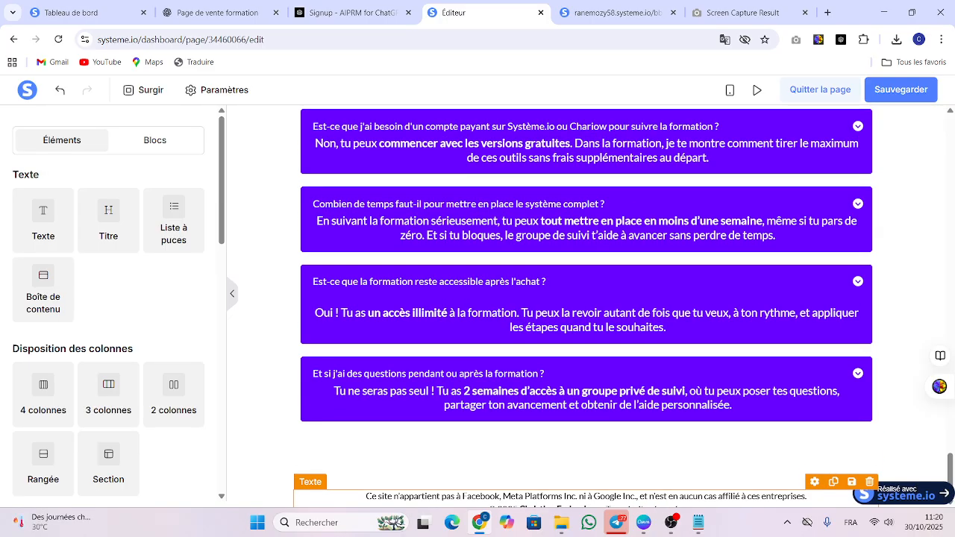
left_click(396, 262)
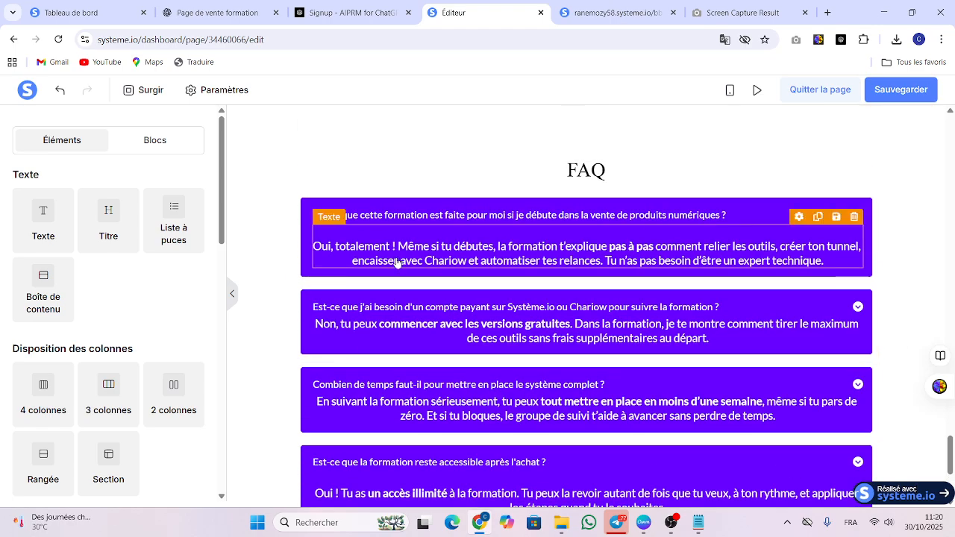
left_click(396, 256)
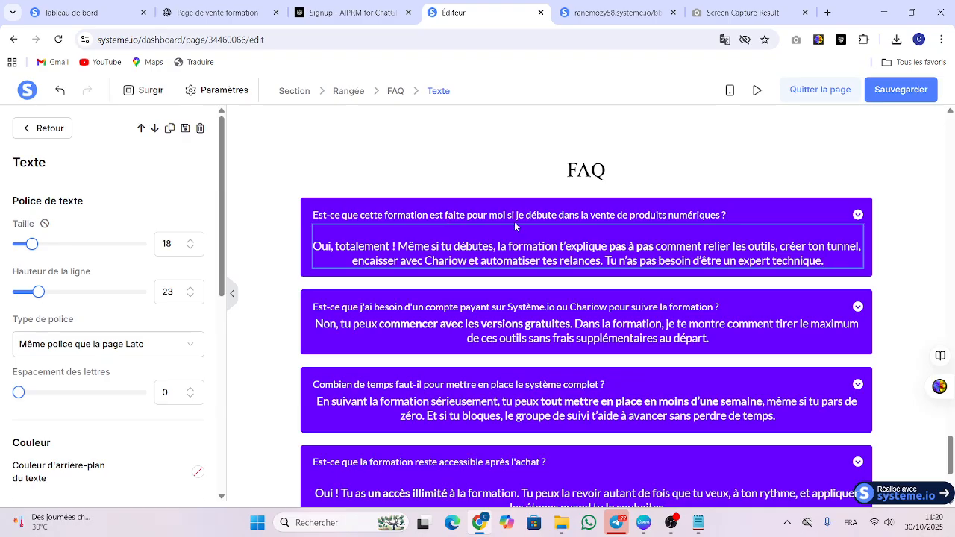
left_click(711, 214)
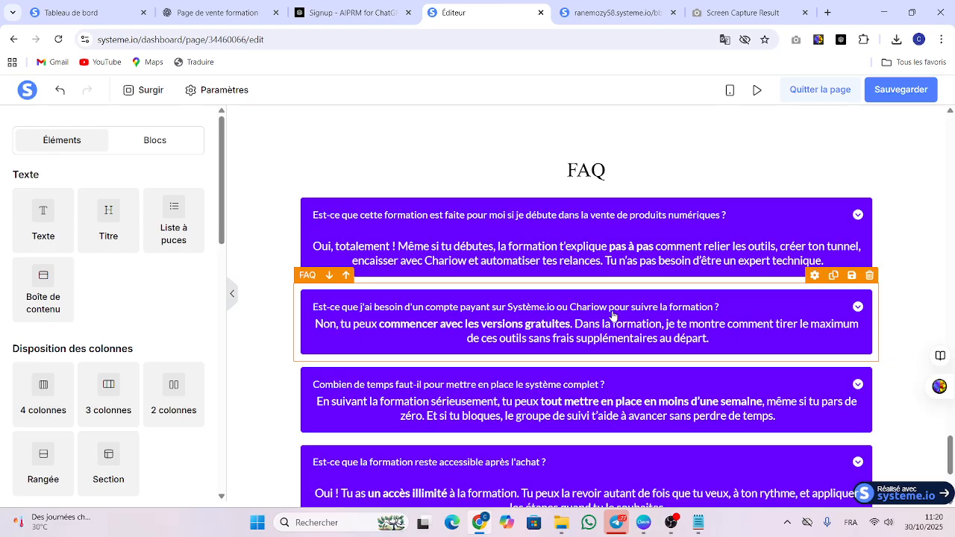
scroll(612, 317, "down", 2)
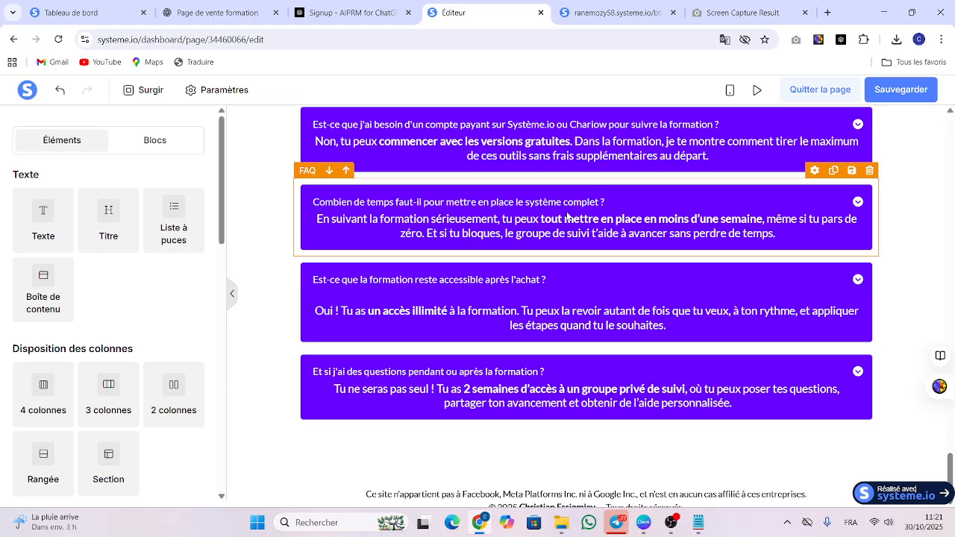
Review the sales page in the editor, going up from the FAQ and back down to the footer text.
scroll(568, 216, "up", 1)
scroll(569, 217, "down", 1)
scroll(568, 217, "up", 5)
scroll(569, 216, "up", 15)
scroll(568, 217, "up", 15)
scroll(586, 306, "down", 15)
scroll(586, 306, "down", 15)
scroll(586, 306, "down", 5)
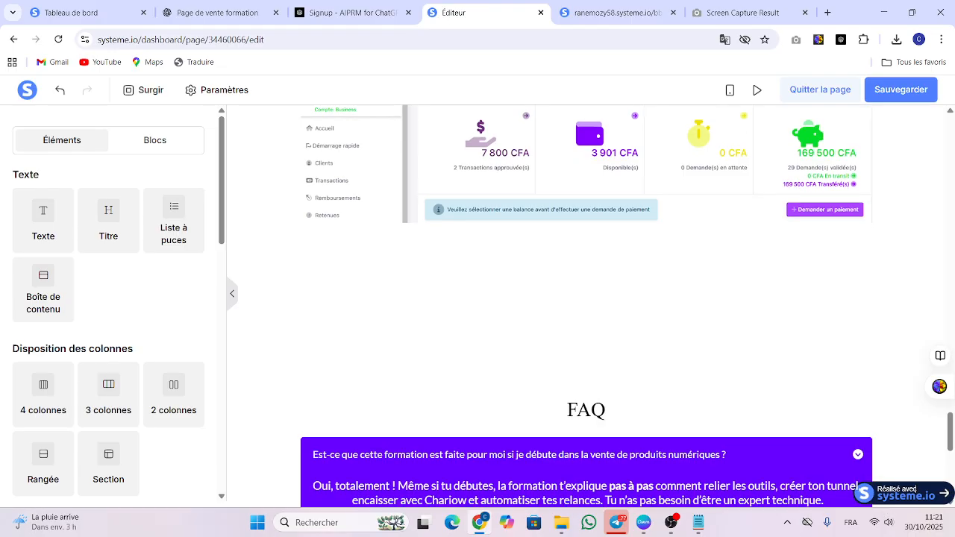
scroll(586, 305, "down", 5)
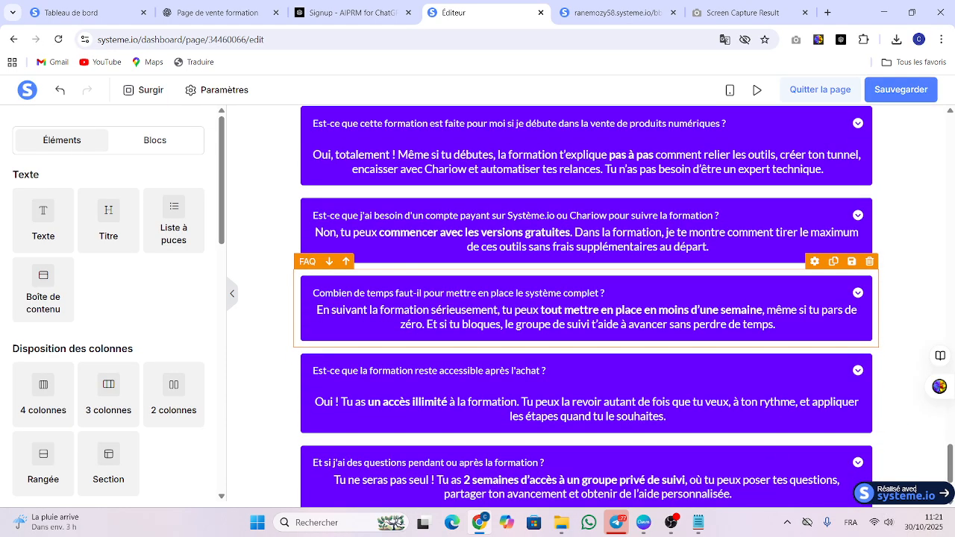
scroll(586, 306, "down", 3)
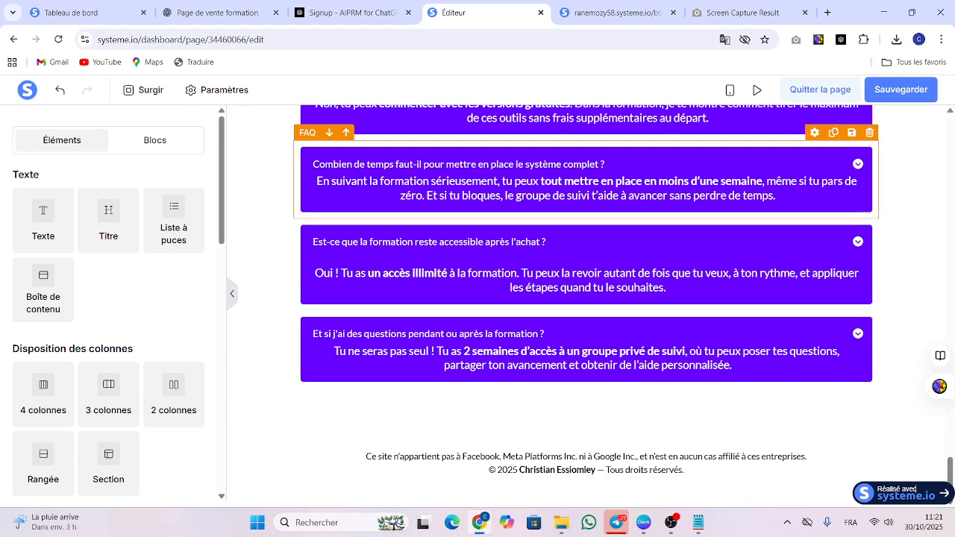